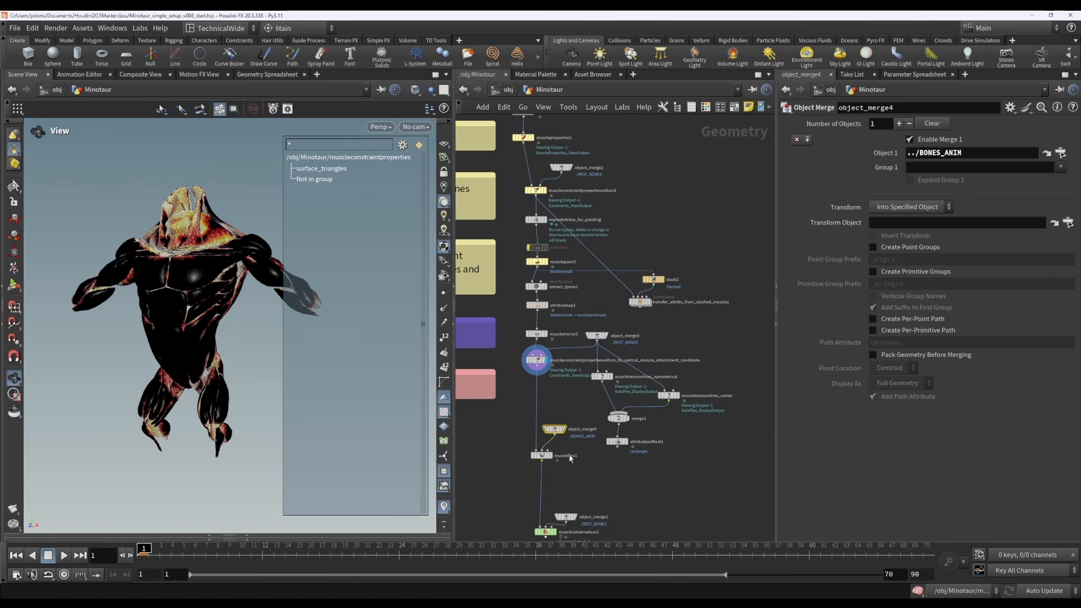
# Step: Display the muscleflex1 node and review its deform and display settings
pyautogui.moveTo(551, 460)
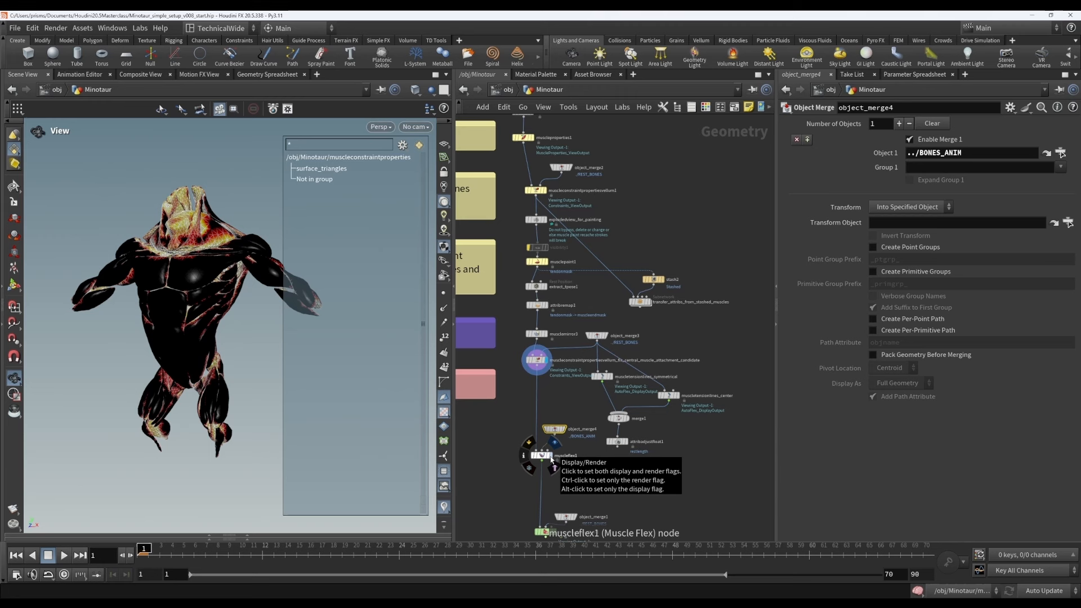
pyautogui.click(551, 460)
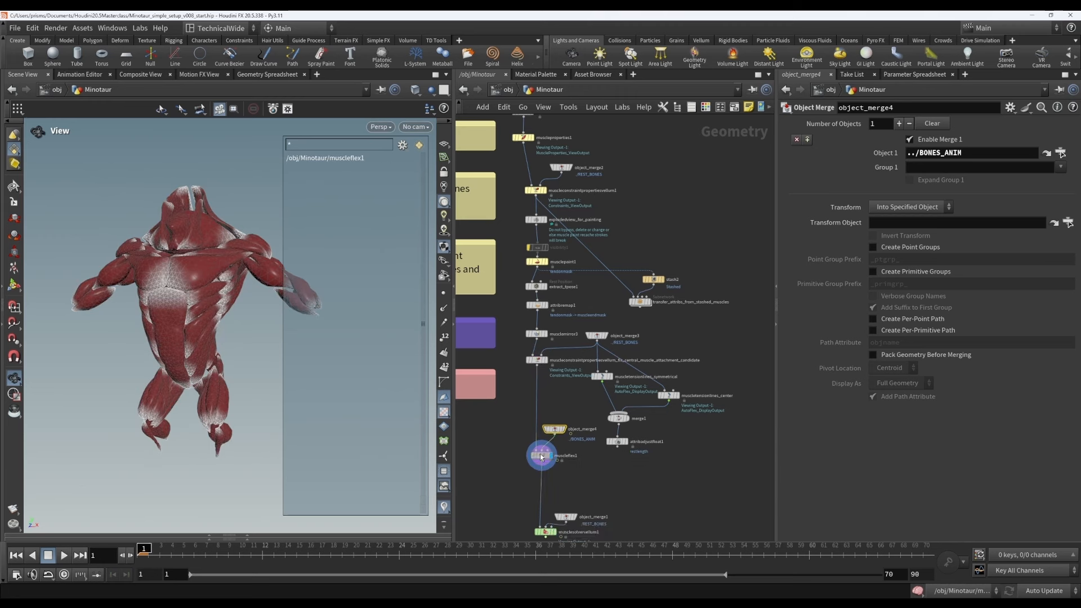
pyautogui.click(539, 461)
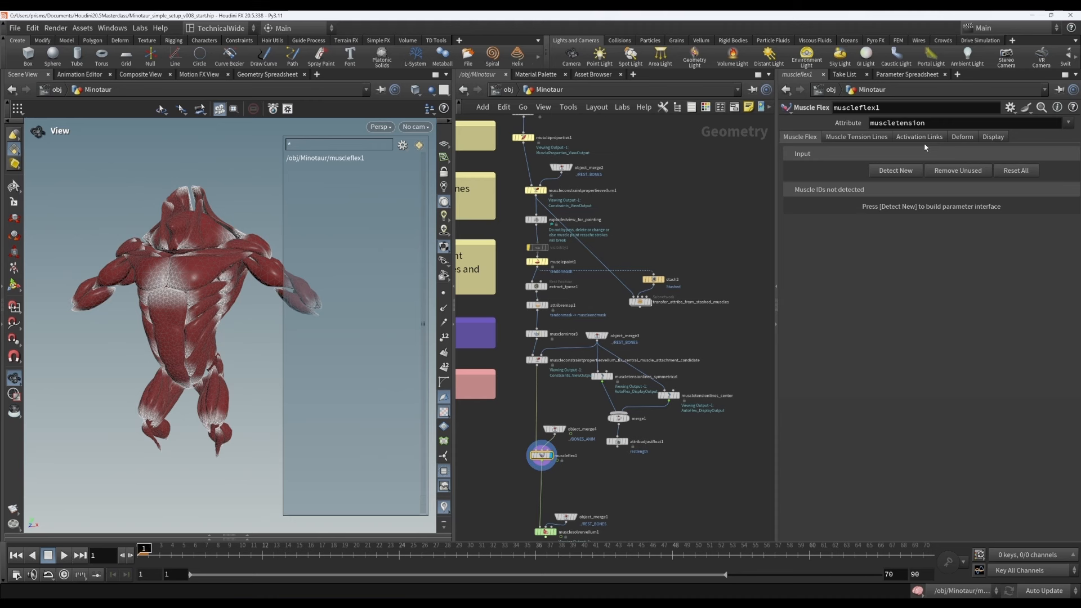
pyautogui.click(959, 139)
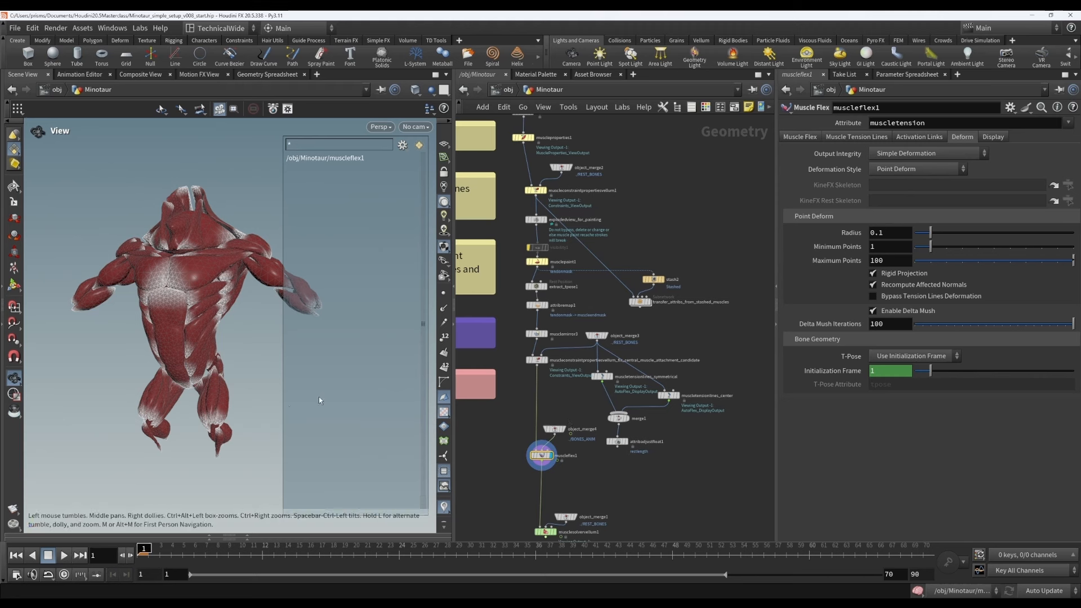
pyautogui.moveTo(193, 372); pyautogui.dragTo(92, 393, button='right')
pyautogui.click(994, 137)
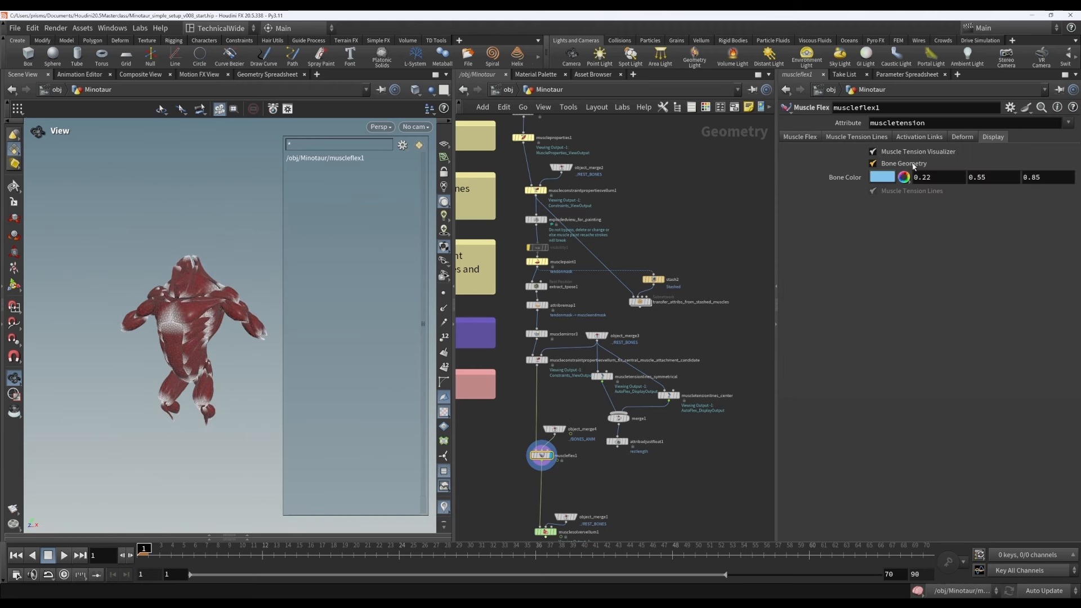
# Step: Compare the animated bones from object_merge4 with the muscles from muscleflex1 in the viewport
pyautogui.moveTo(50, 417); pyautogui.dragTo(129, 395)
pyautogui.moveTo(129, 394); pyautogui.dragTo(85, 408, button='right')
pyautogui.moveTo(85, 408); pyautogui.dragTo(265, 363, button='middle')
pyautogui.click(558, 429)
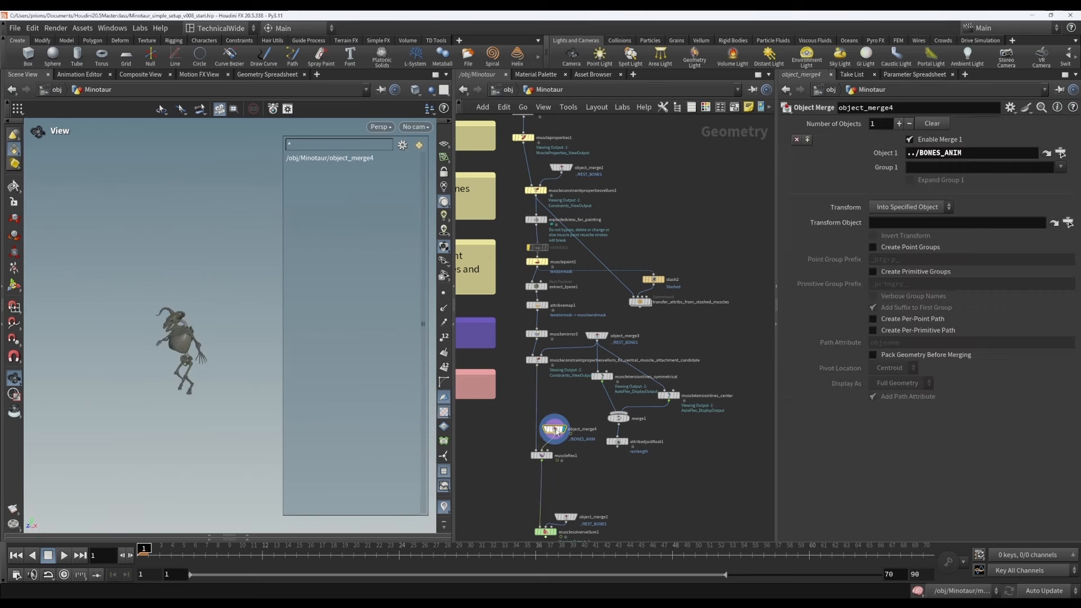
pyautogui.click(554, 457)
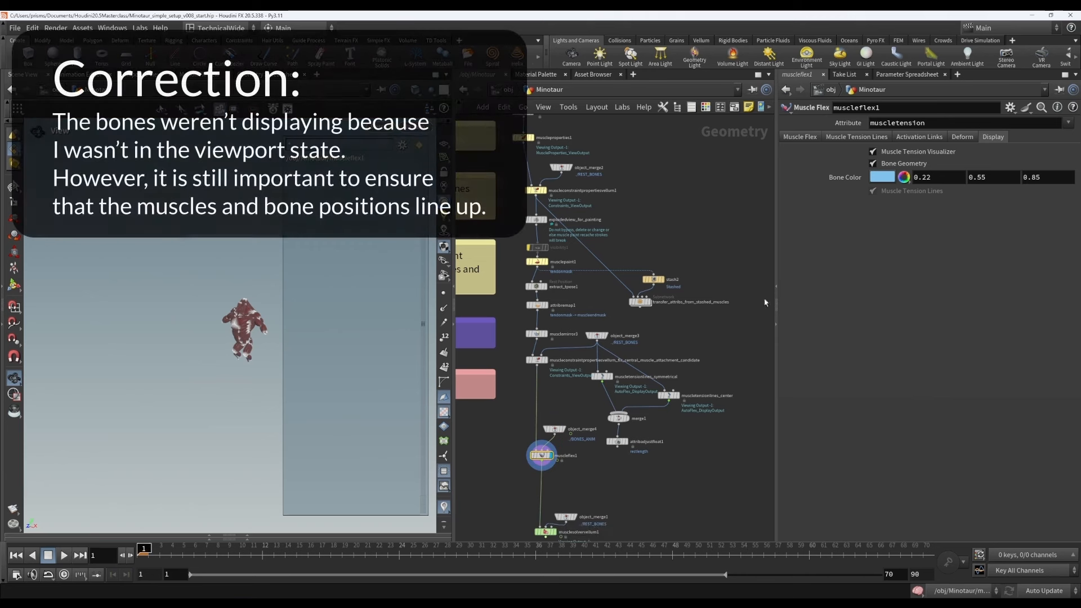
pyautogui.click(557, 429)
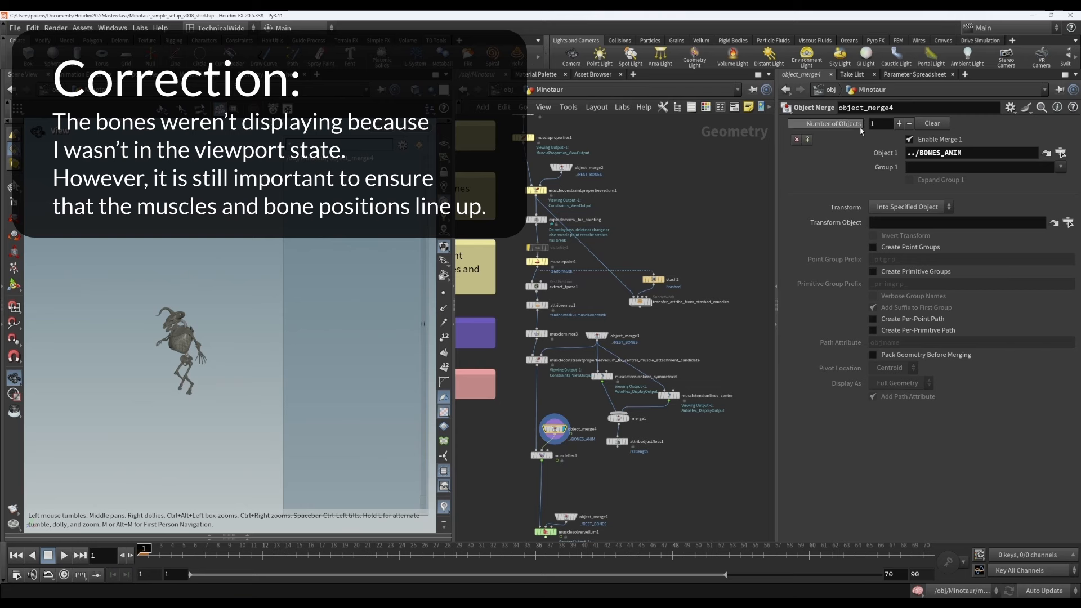
# Step: Set muscleflex1's bone geometry T-Pose to From Attribute
pyautogui.click(539, 451)
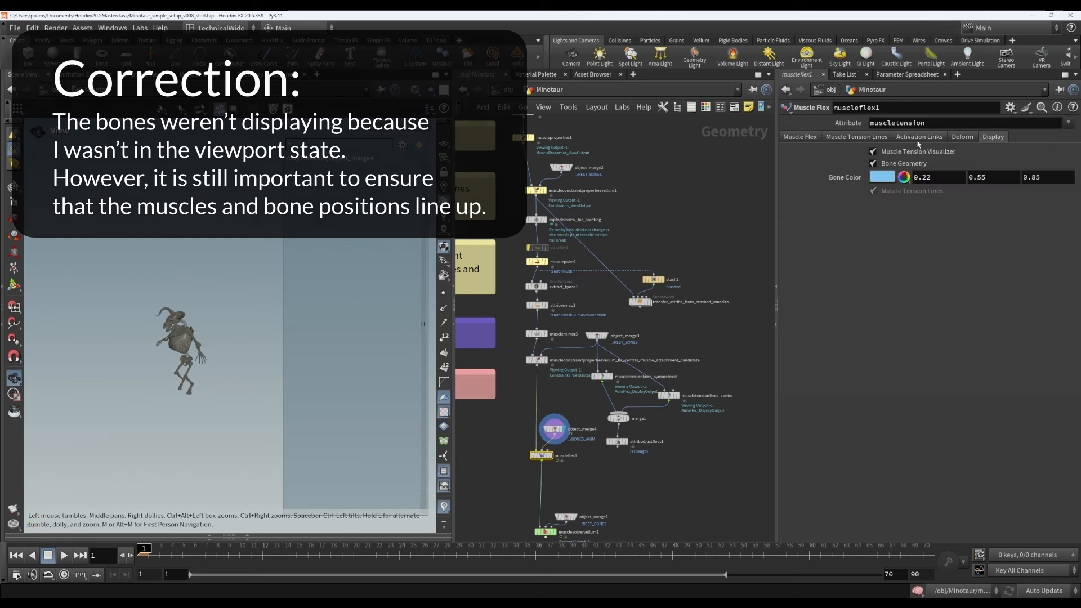
pyautogui.click(959, 139)
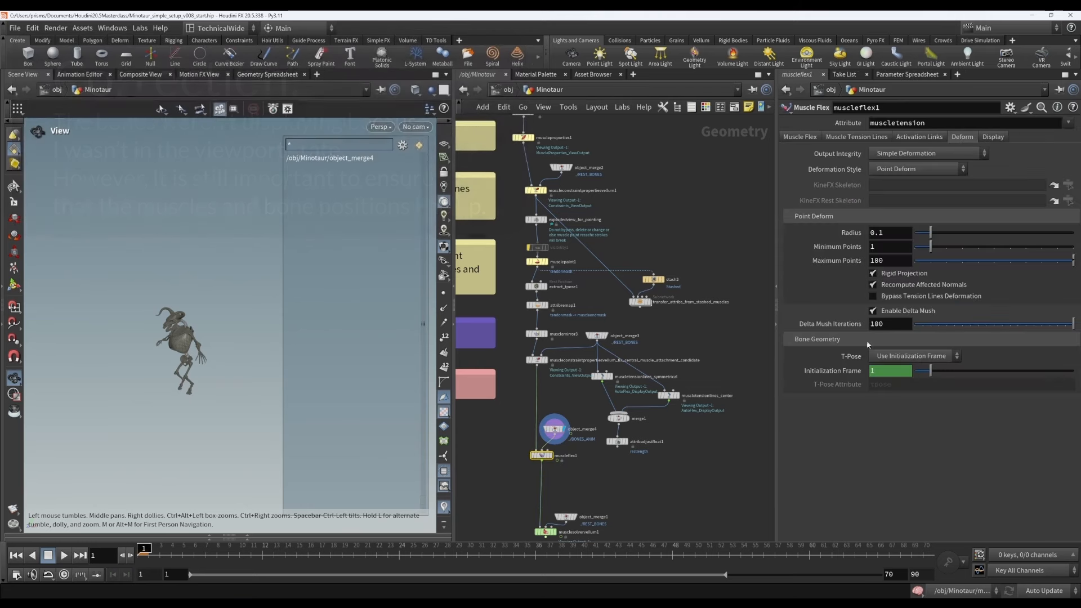
pyautogui.click(895, 358)
pyautogui.click(887, 383)
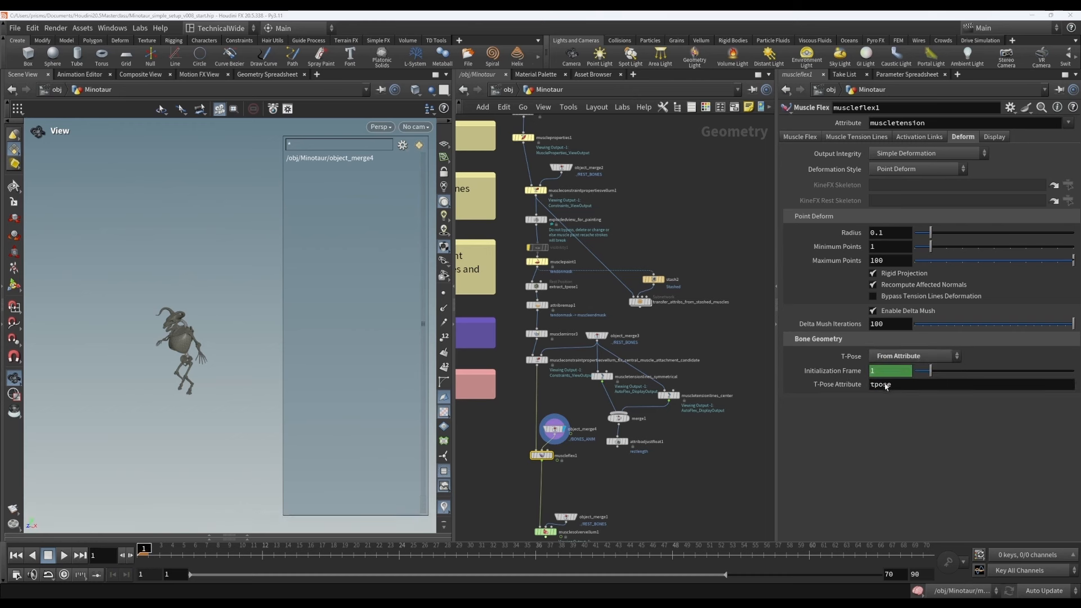
# Step: Display muscleflex1 and enter its Muscle Flex viewport state to view the muscles together with the bone geometry
pyautogui.click(550, 455)
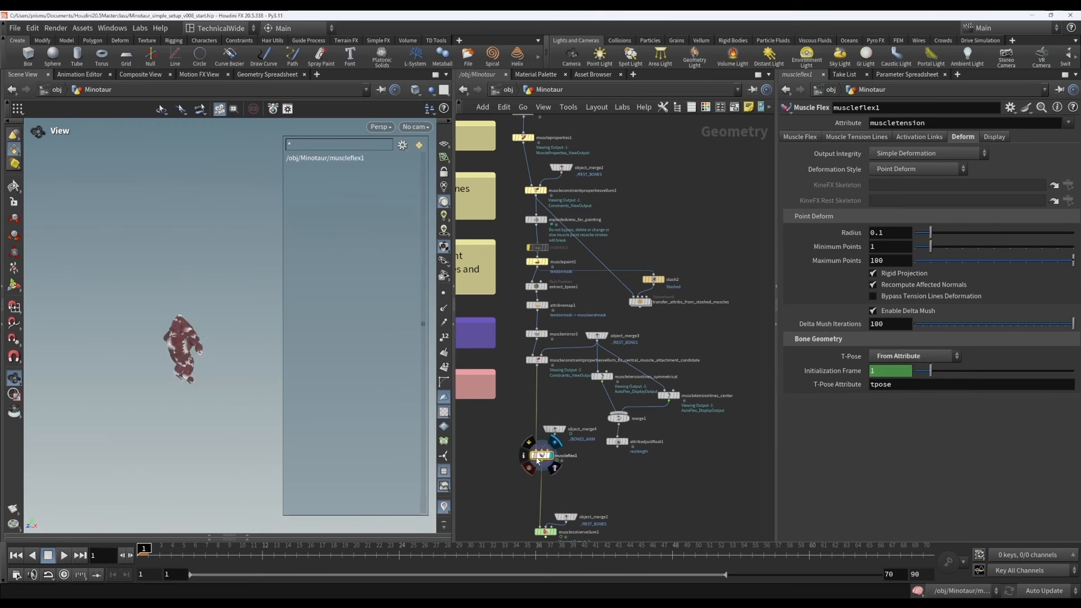
pyautogui.click(994, 137)
pyautogui.click(913, 167)
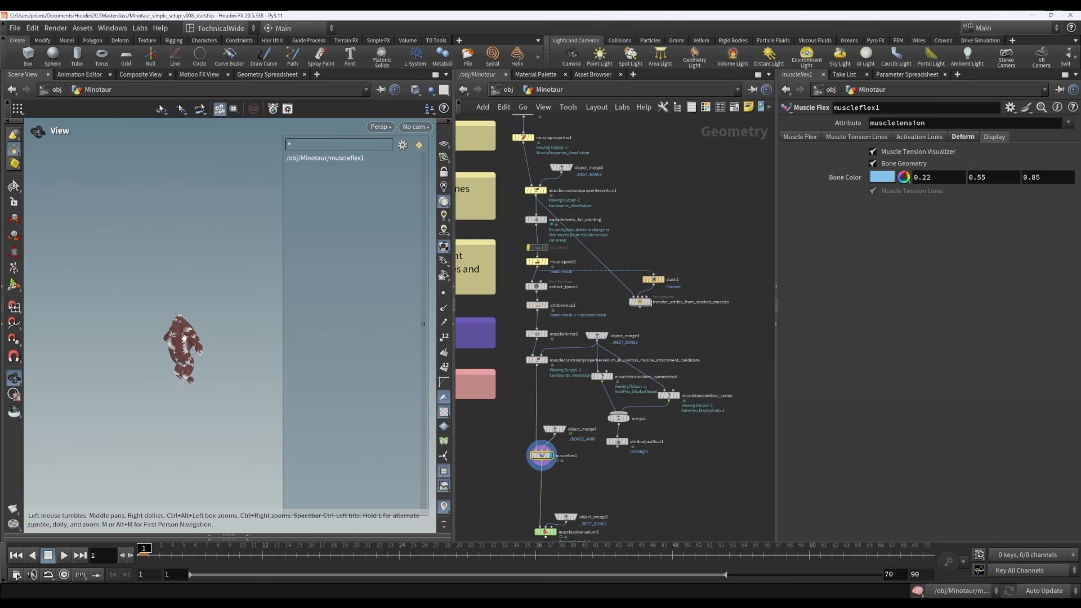
pyautogui.press('Return')
pyautogui.moveTo(224, 340); pyautogui.dragTo(277, 335, button='right')
pyautogui.keyDown('alt'); pyautogui.moveTo(276, 335); pyautogui.dragTo(299, 336); pyautogui.keyUp('alt')
pyautogui.keyDown('alt'); pyautogui.moveTo(299, 336); pyautogui.dragTo(205, 336, button='right'); pyautogui.keyUp('alt')
pyautogui.keyDown('alt'); pyautogui.moveTo(192, 353); pyautogui.dragTo(115, 357); pyautogui.keyUp('alt')
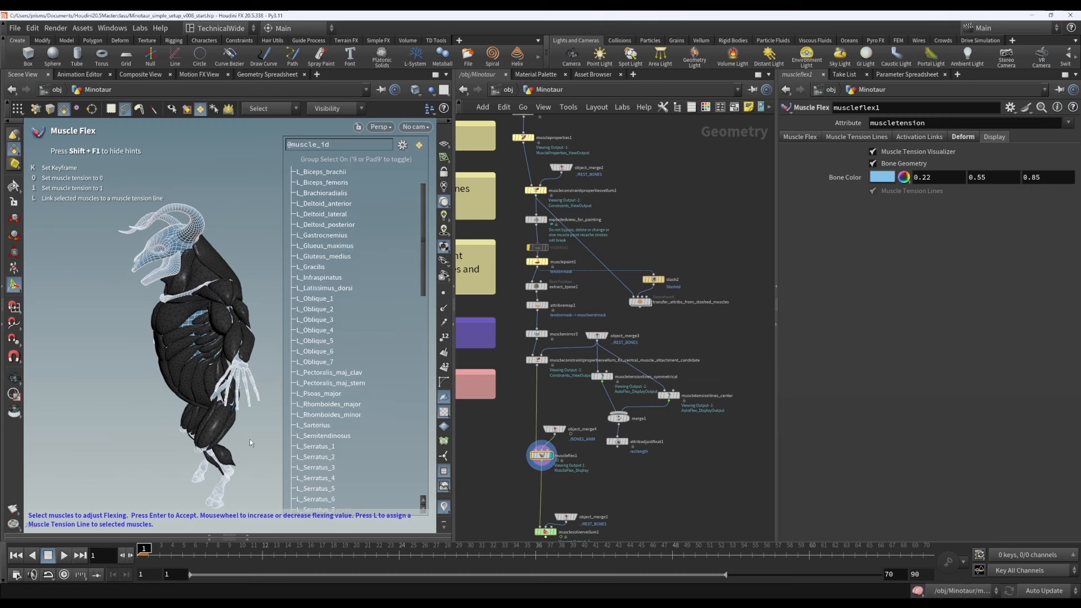
pyautogui.click(542, 456)
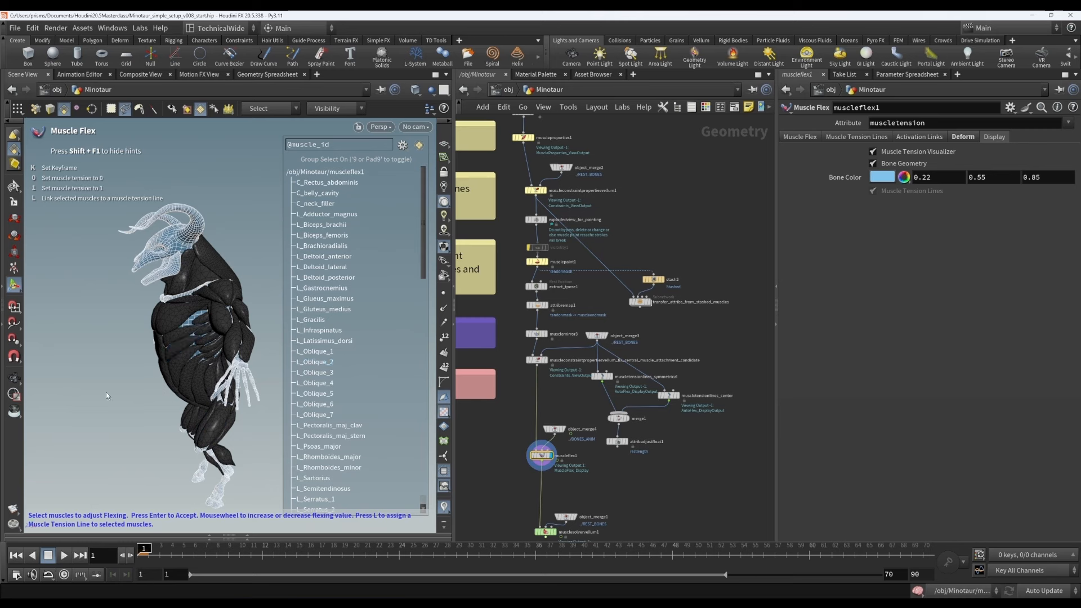
pyautogui.keyDown('alt'); pyautogui.moveTo(106, 392); pyautogui.dragTo(140, 387); pyautogui.keyUp('alt')
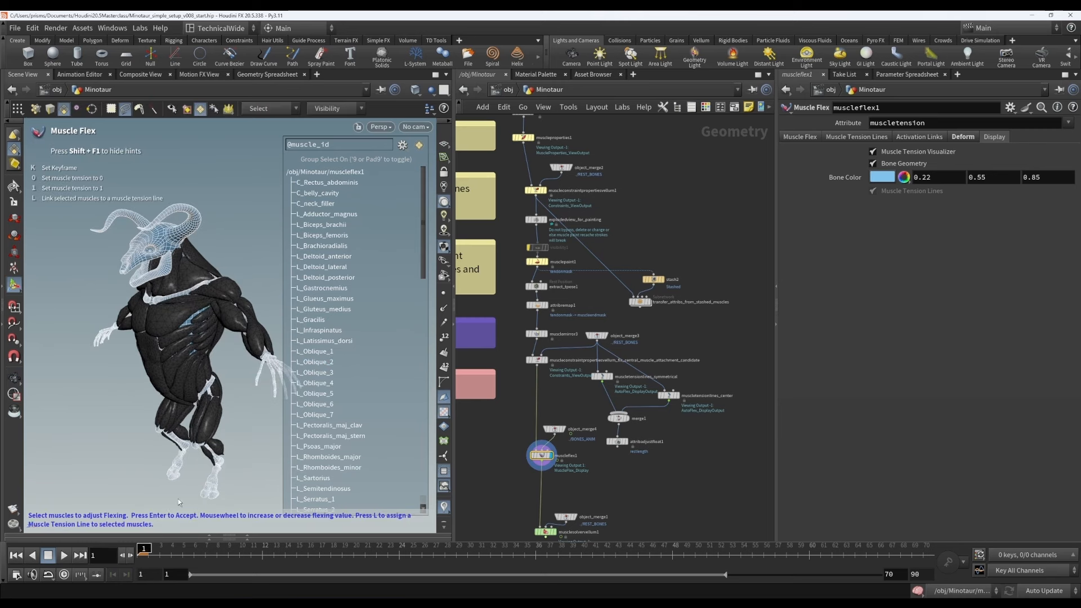
# Step: Inspect the Muscle Ends constraint options of the musclesolvervellum1 node and compare the solver with muscleflex1
pyautogui.moveTo(149, 555); pyautogui.dragTo(93, 559)
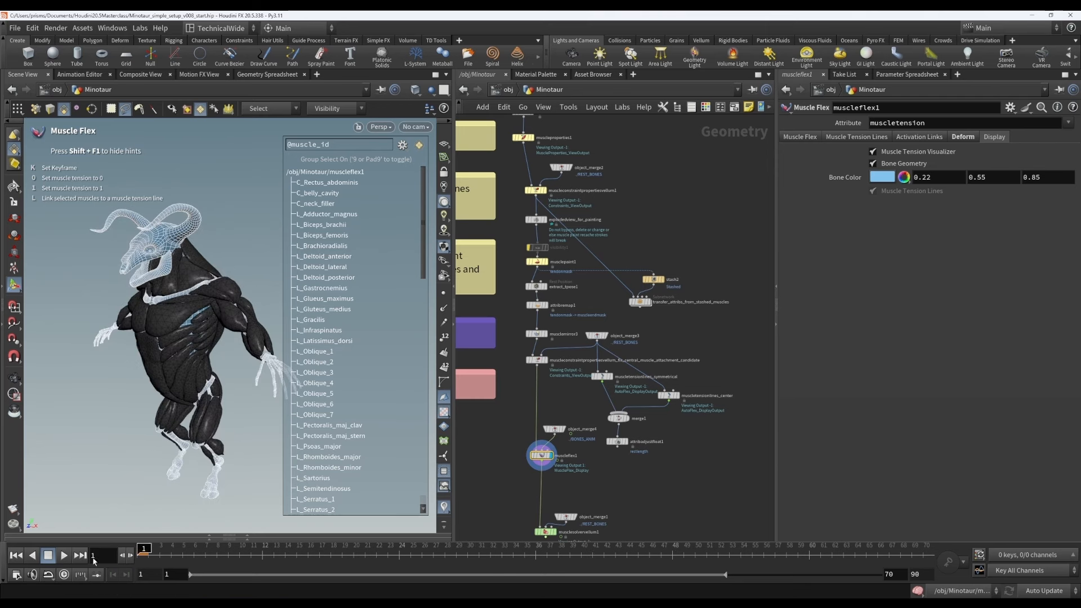
pyautogui.moveTo(619, 502); pyautogui.dragTo(625, 468, button='middle')
pyautogui.click(565, 485)
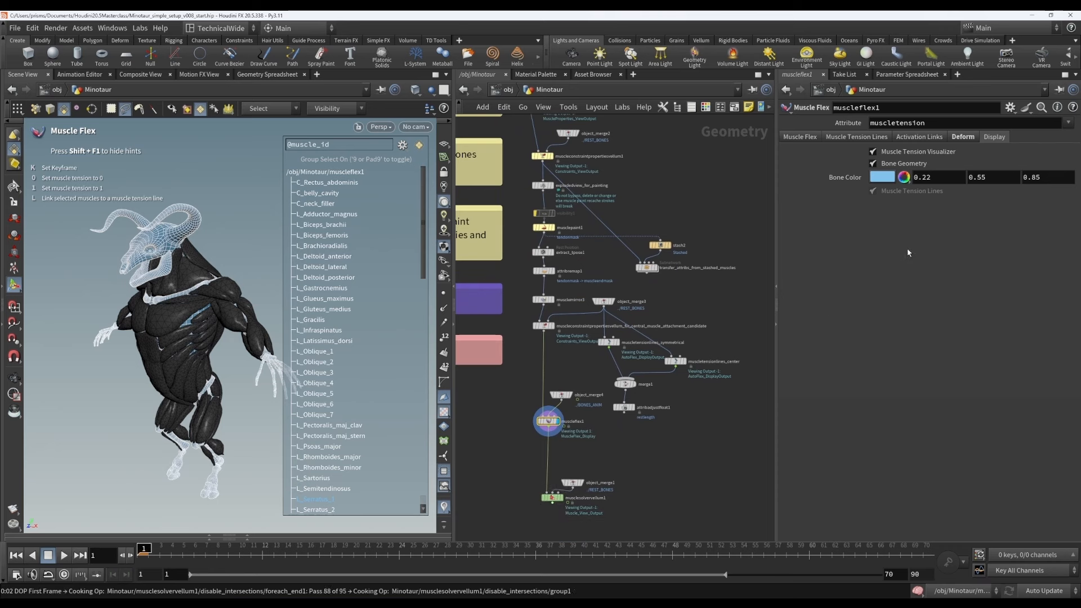
pyautogui.click(916, 347)
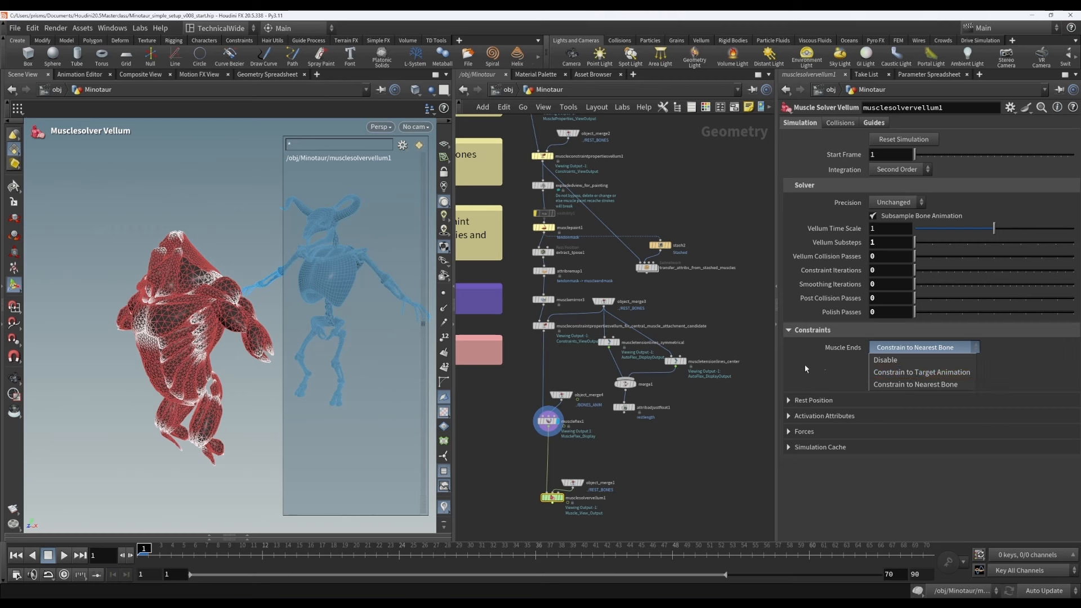
pyautogui.click(717, 448)
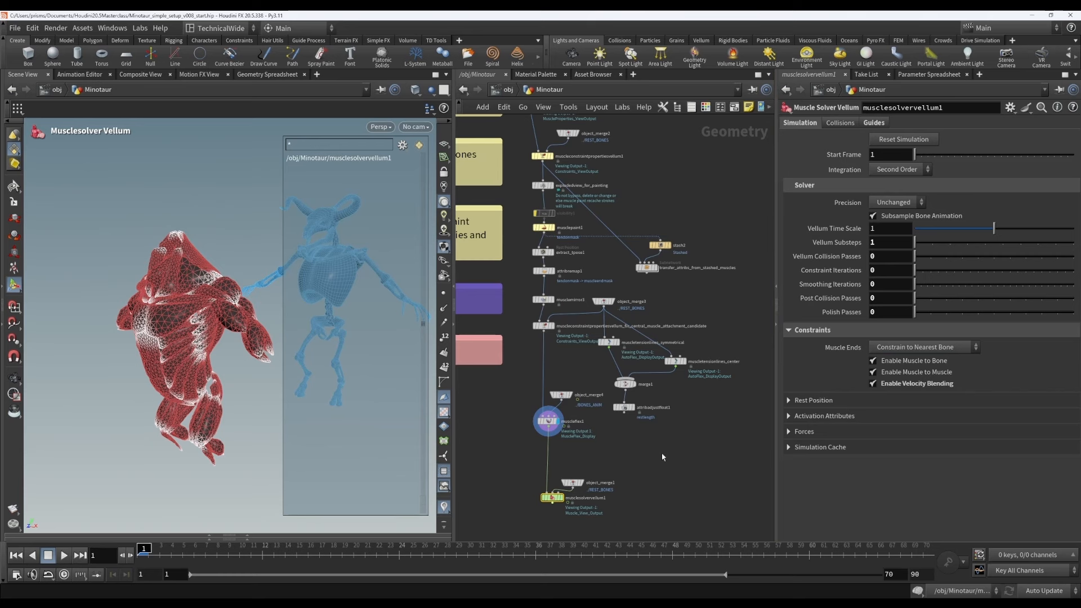
pyautogui.click(549, 424)
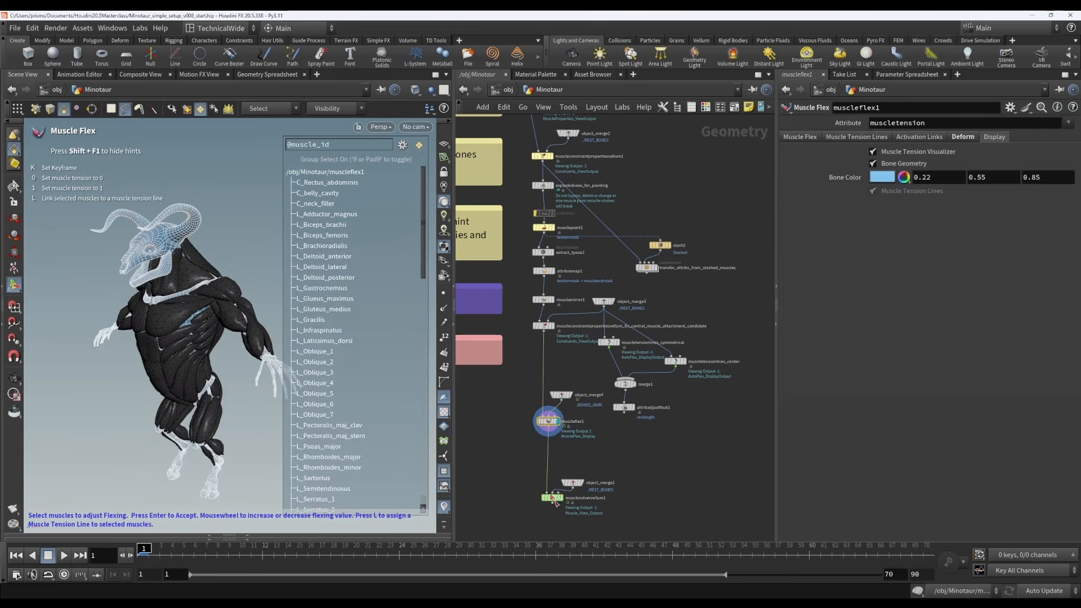
pyautogui.click(552, 498)
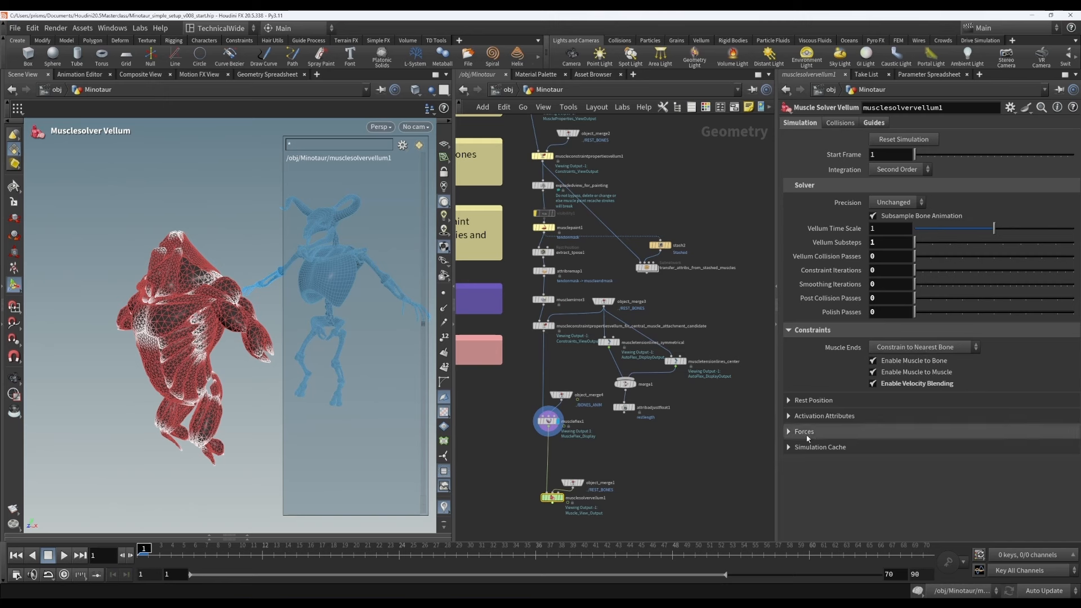
# Step: Move muscleflex1's animation to frame 60 and inspect the deformed torso muscles up close
pyautogui.click(550, 423)
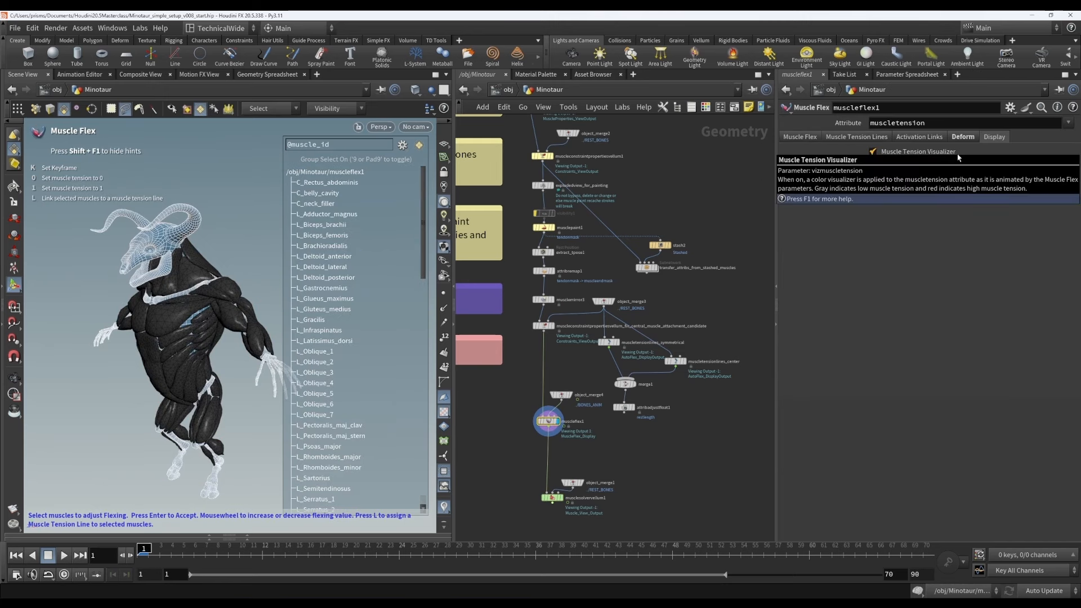
pyautogui.moveTo(170, 557); pyautogui.dragTo(809, 559)
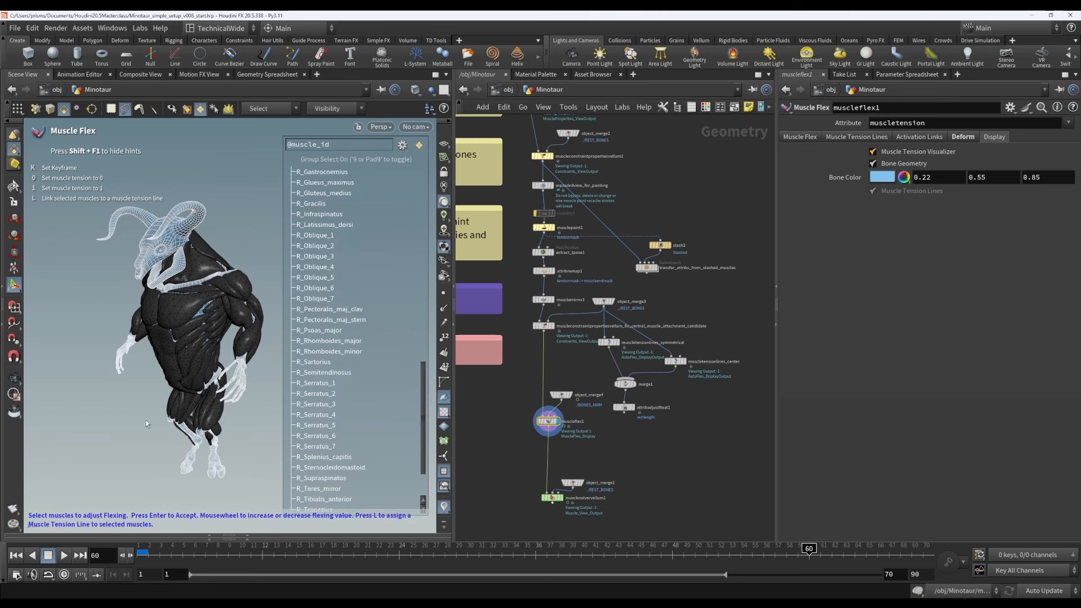
pyautogui.keyDown('alt'); pyautogui.moveTo(148, 390); pyautogui.dragTo(197, 324); pyautogui.keyUp('alt')
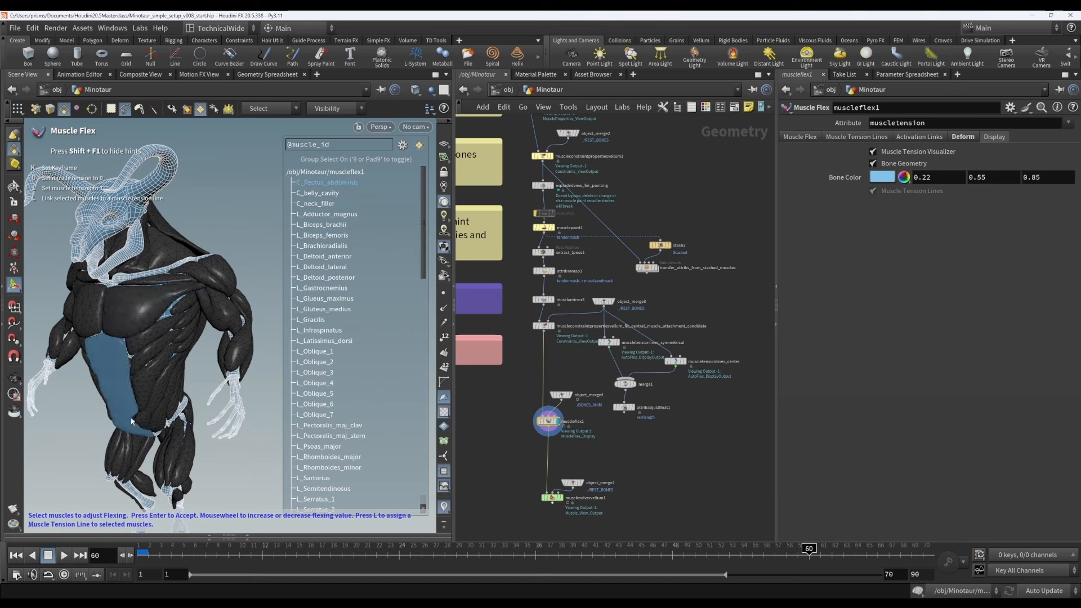
pyautogui.keyDown('alt'); pyautogui.moveTo(123, 418); pyautogui.dragTo(128, 382); pyautogui.keyUp('alt')
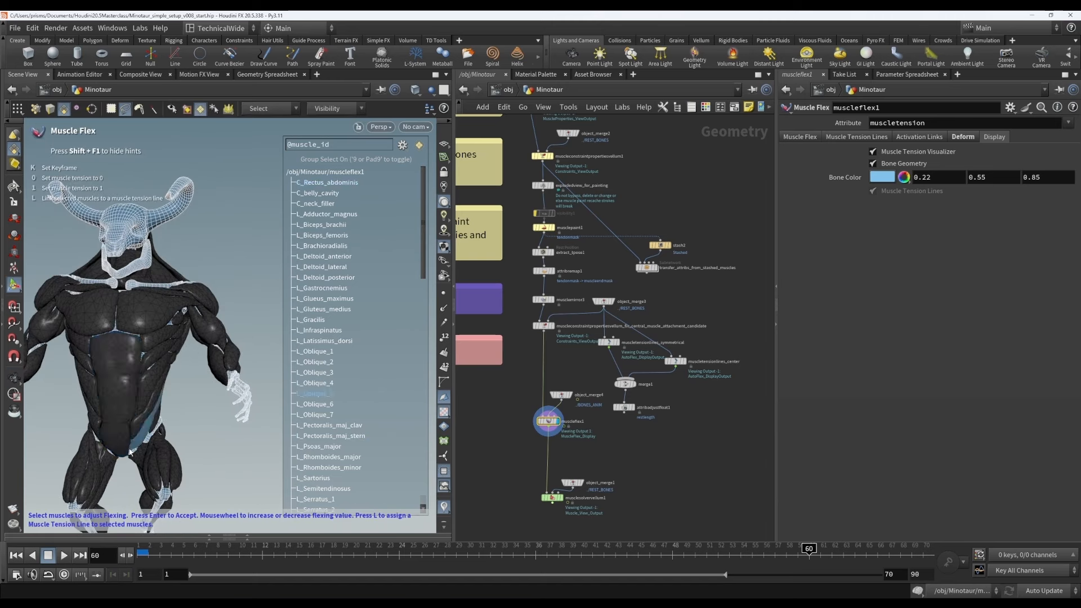
pyautogui.keyDown('alt'); pyautogui.moveTo(134, 415); pyautogui.dragTo(116, 427, button='right'); pyautogui.keyUp('alt')
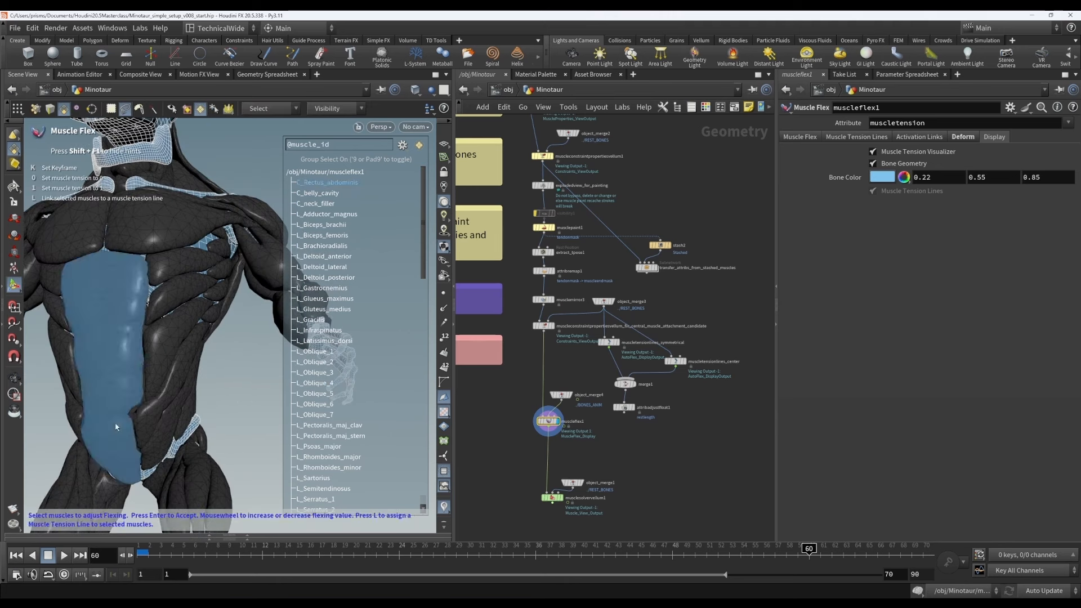
# Step: Try Compute Quasistatic Corrections as muscleflex1's output integrity
pyautogui.click(907, 137)
pyautogui.click(875, 137)
pyautogui.click(962, 136)
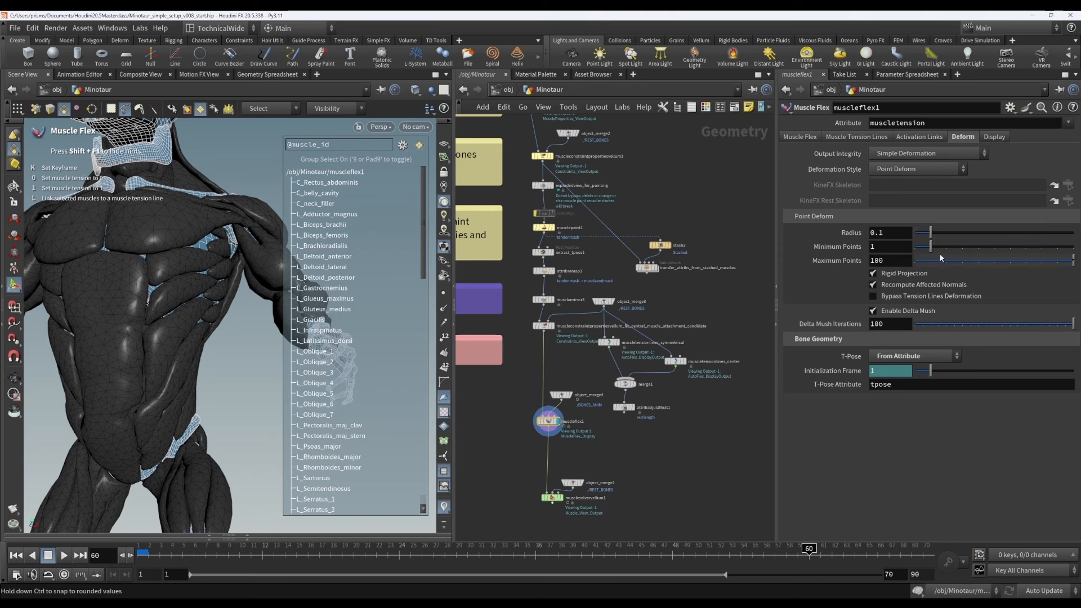
pyautogui.click(918, 153)
pyautogui.click(911, 167)
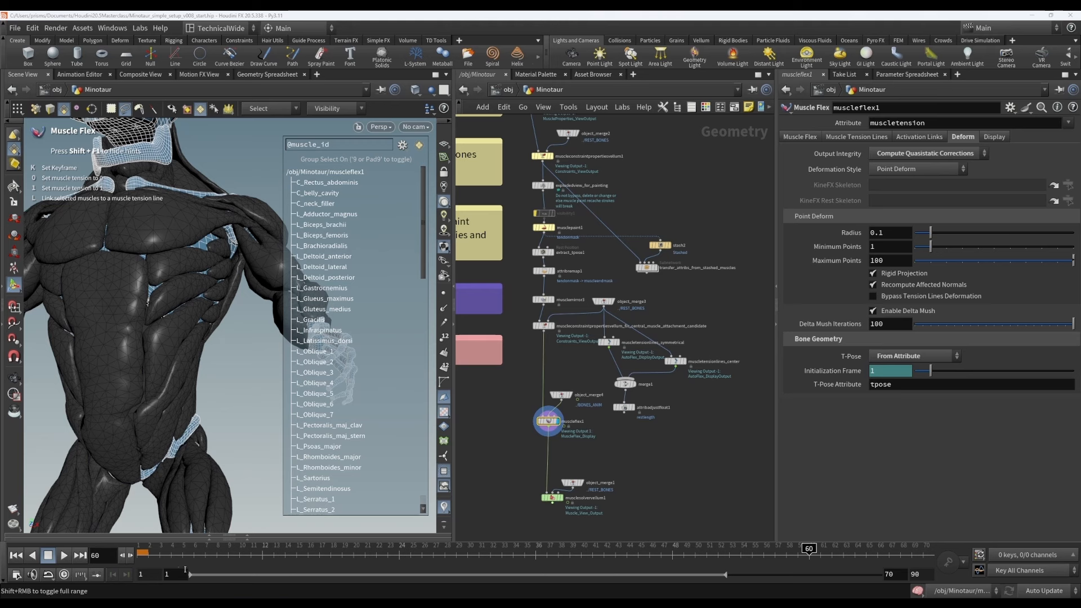
# Step: Check the muscle deformation at frame 43 and set the output integrity back to Simple Deformation
pyautogui.click(938, 168)
pyautogui.click(933, 168)
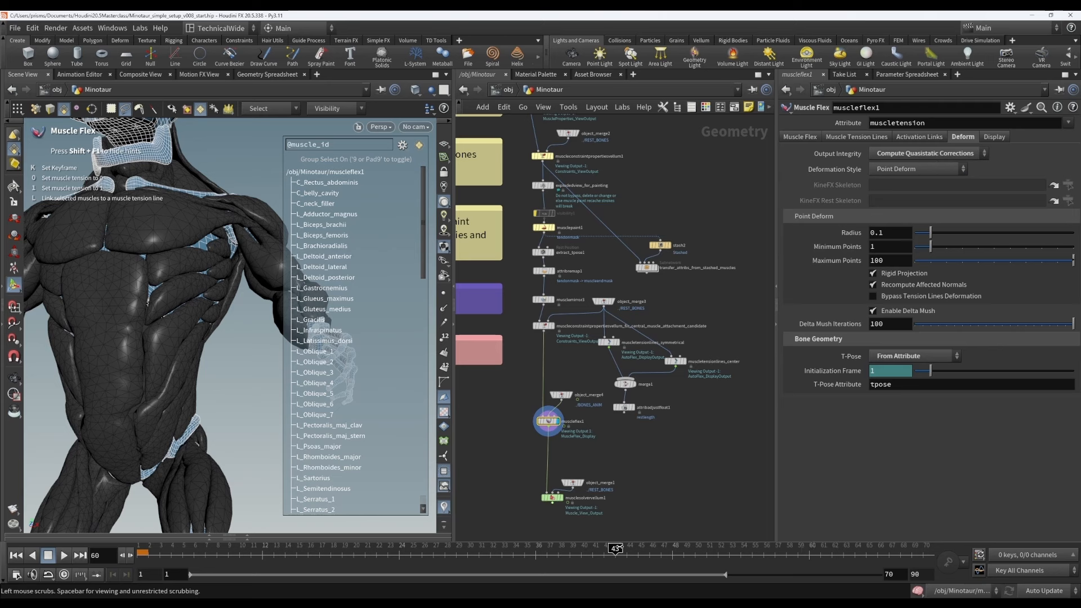
pyautogui.click(615, 549)
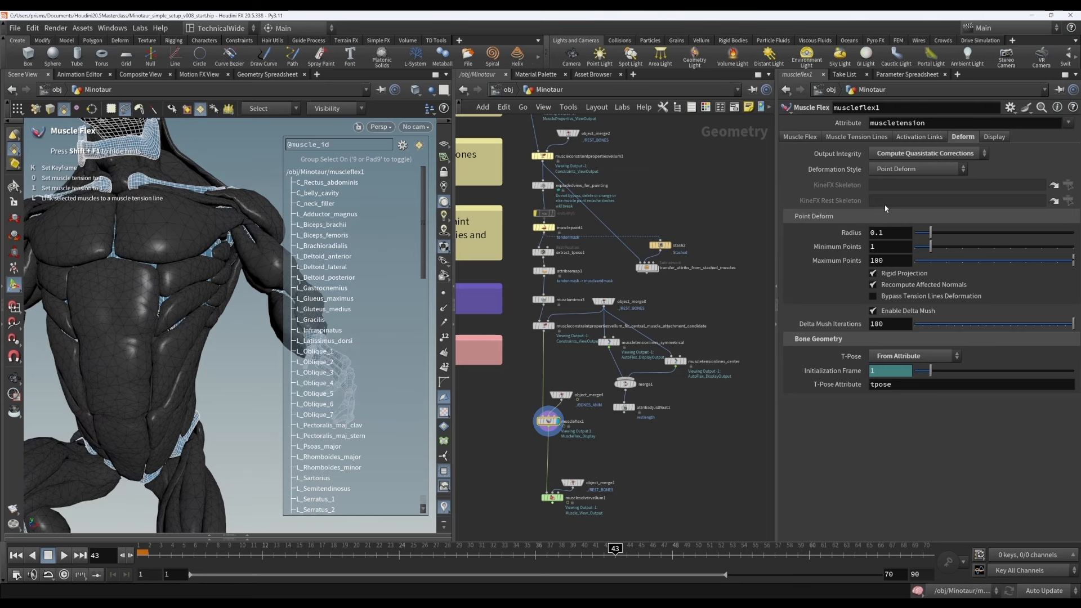
pyautogui.click(914, 168)
pyautogui.click(913, 166)
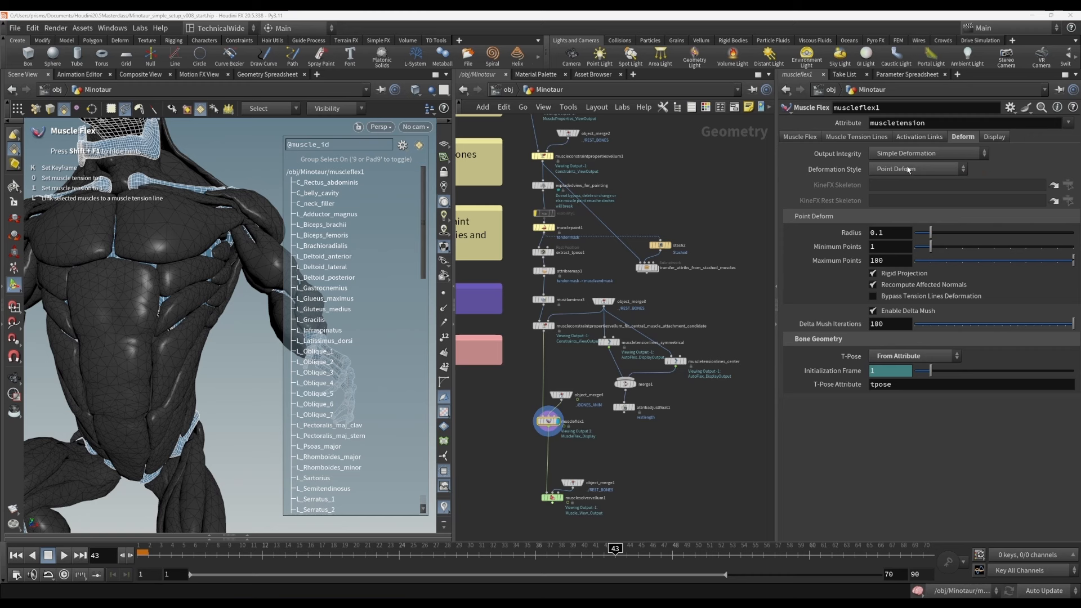
# Step: Disable Delta Mush on muscleflex1 and preview the muscle deformation up to frame 59
pyautogui.moveTo(550, 425)
pyautogui.click(873, 312)
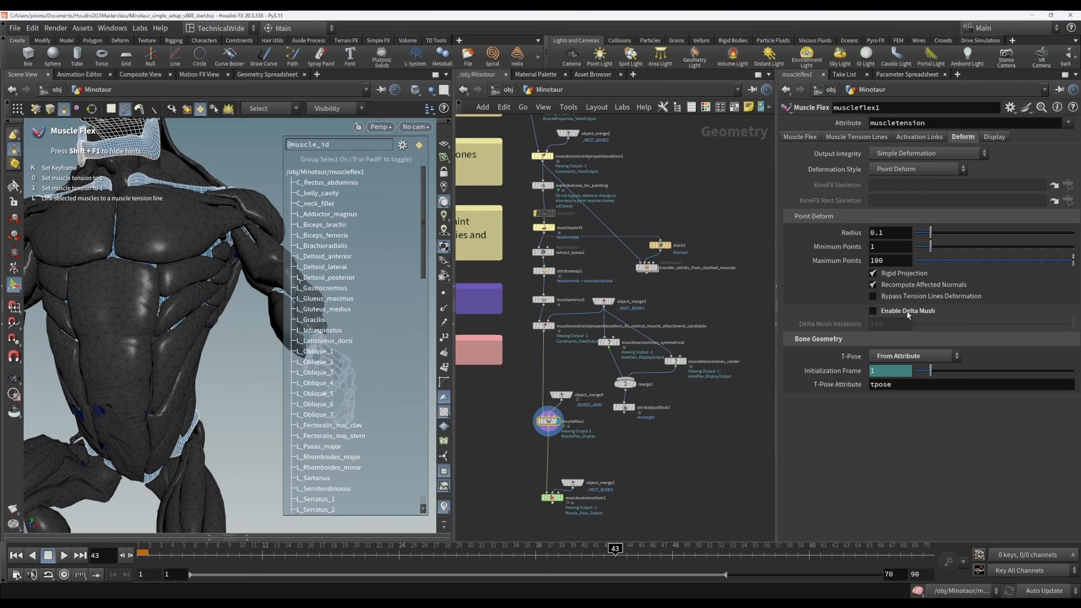
pyautogui.moveTo(429, 554); pyautogui.dragTo(797, 550)
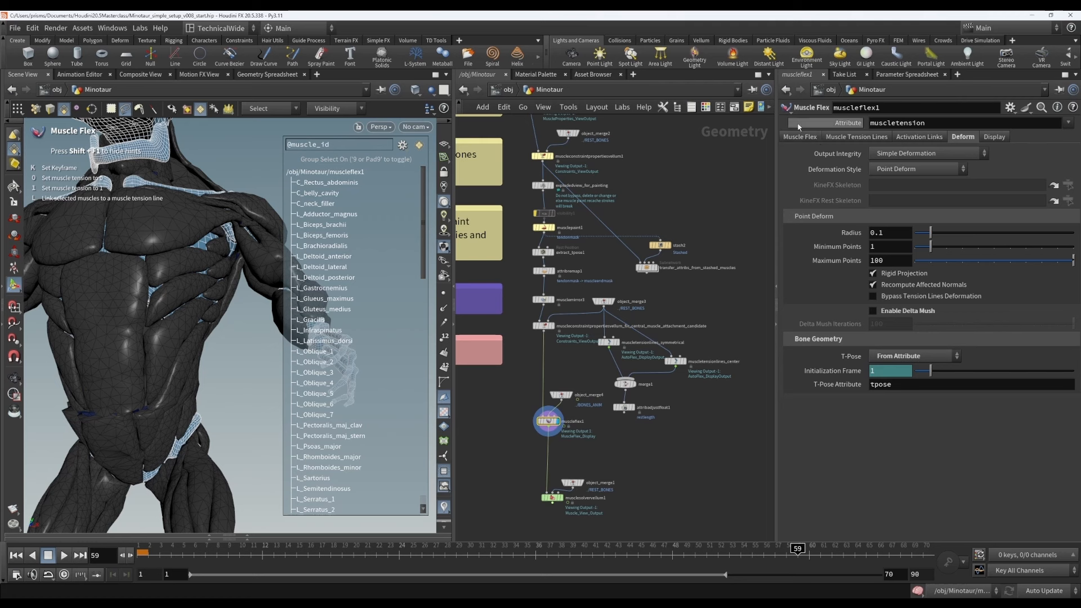
# Step: Detect the muscle IDs on muscleflex1 to build tension controls for every muscle
pyautogui.click(789, 138)
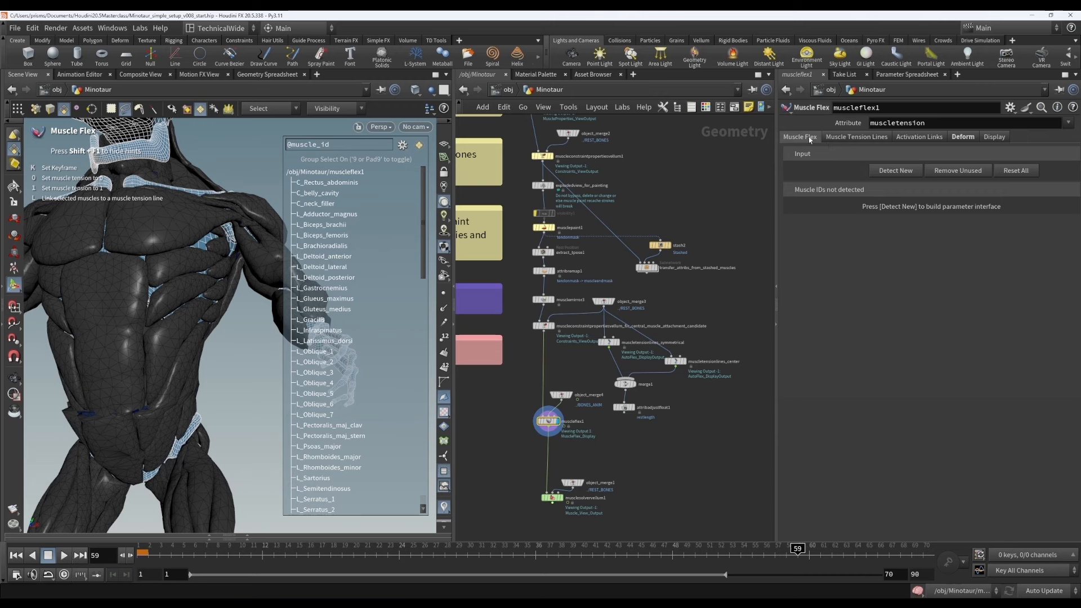
pyautogui.click(883, 177)
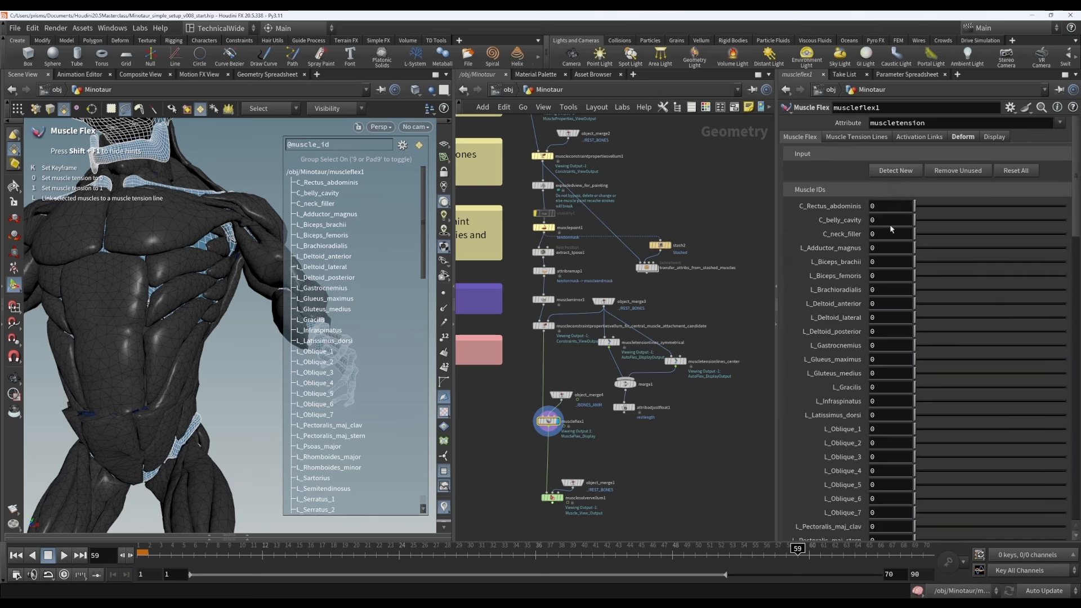
pyautogui.moveTo(1075, 209); pyautogui.dragTo(1064, 169)
pyautogui.moveTo(928, 210); pyautogui.dragTo(901, 208)
# Step: Set the left gastrocnemius muscle's tension to 1 at frame 59 and keyframe it
pyautogui.click(106, 280)
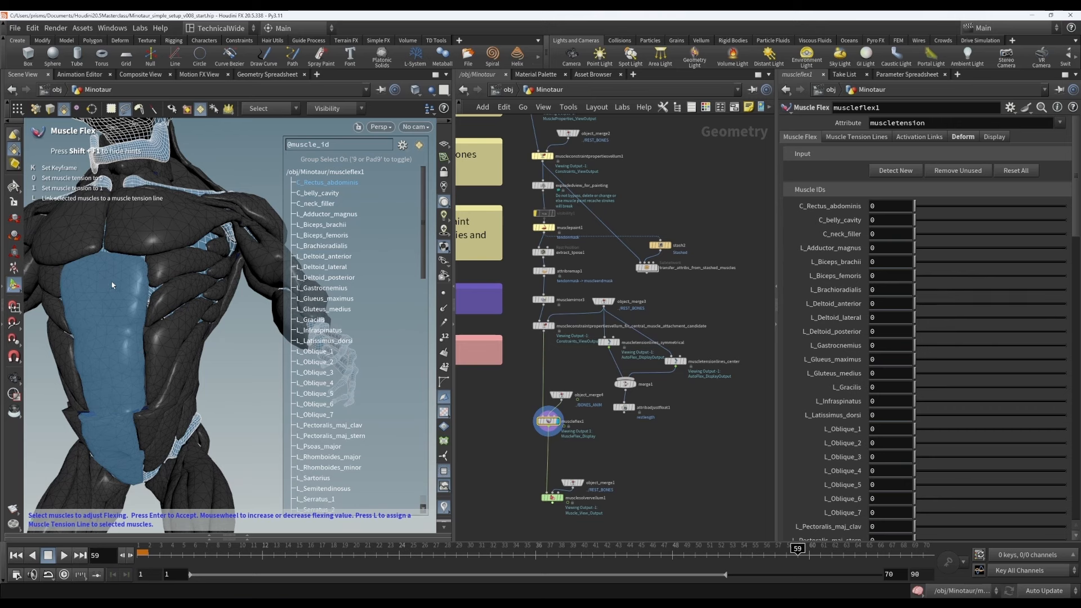
pyautogui.keyDown('alt'); pyautogui.moveTo(104, 273); pyautogui.dragTo(188, 308, button='middle'); pyautogui.keyUp('alt')
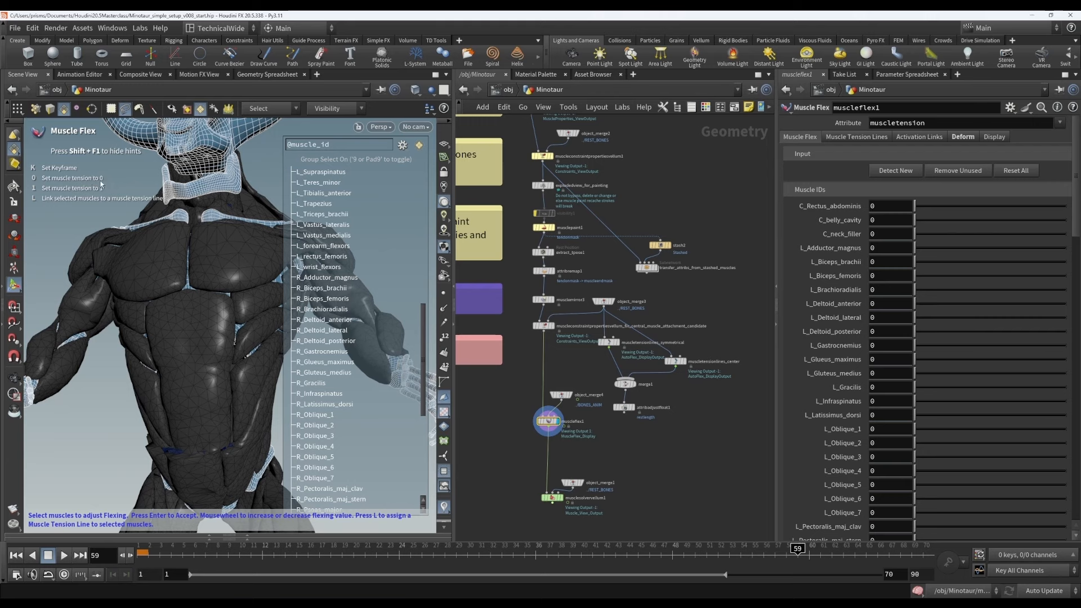
pyautogui.press('Escape')
pyautogui.scroll(-3, 194, 353)
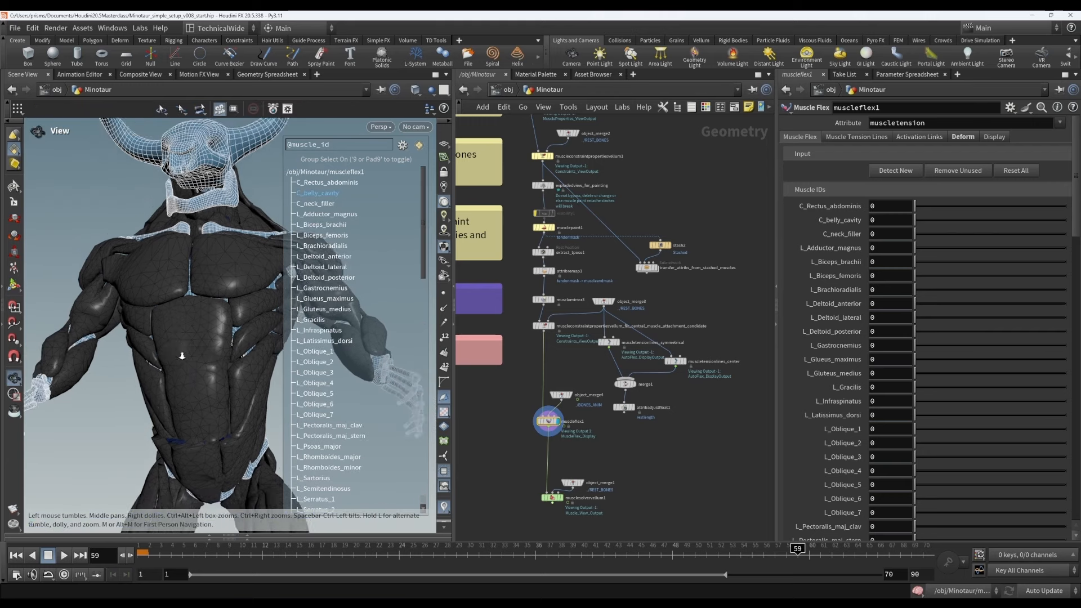
pyautogui.moveTo(193, 353); pyautogui.dragTo(217, 421)
pyautogui.press('Return')
pyautogui.click(217, 423)
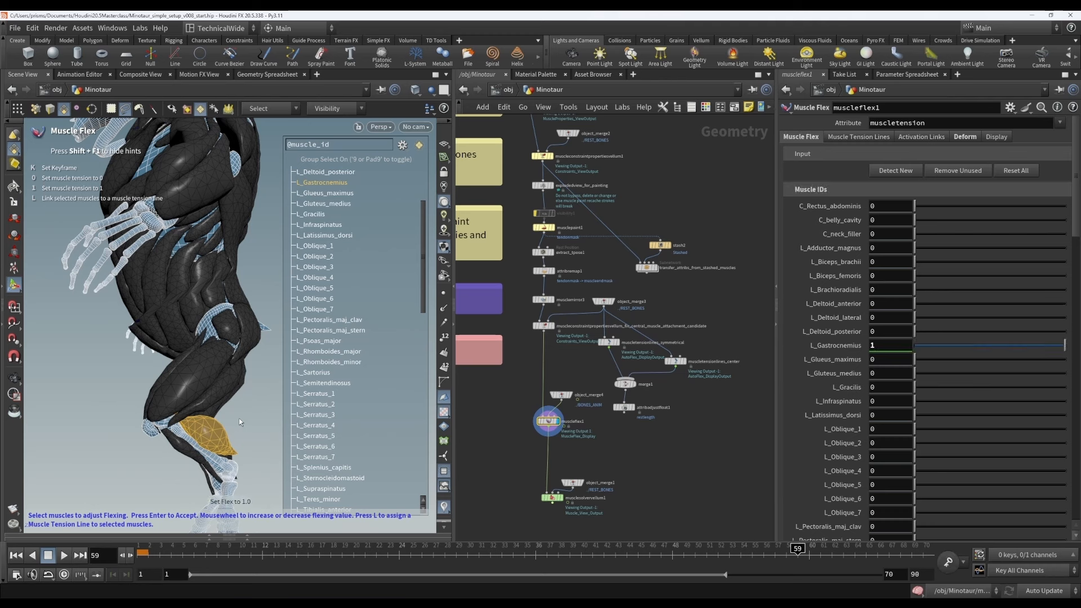
pyautogui.press('1')
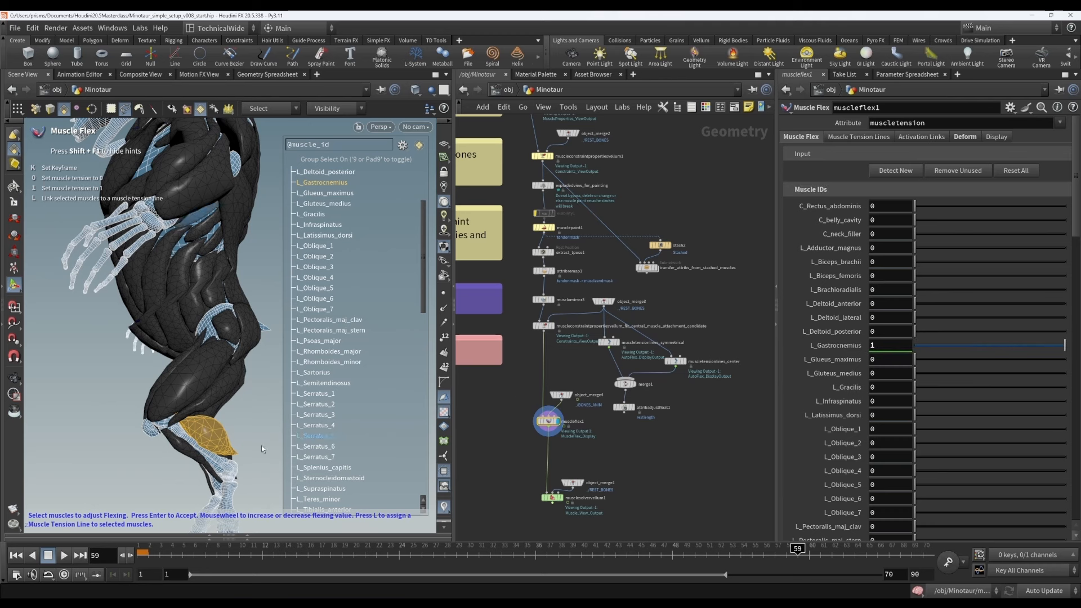
pyautogui.press('k')
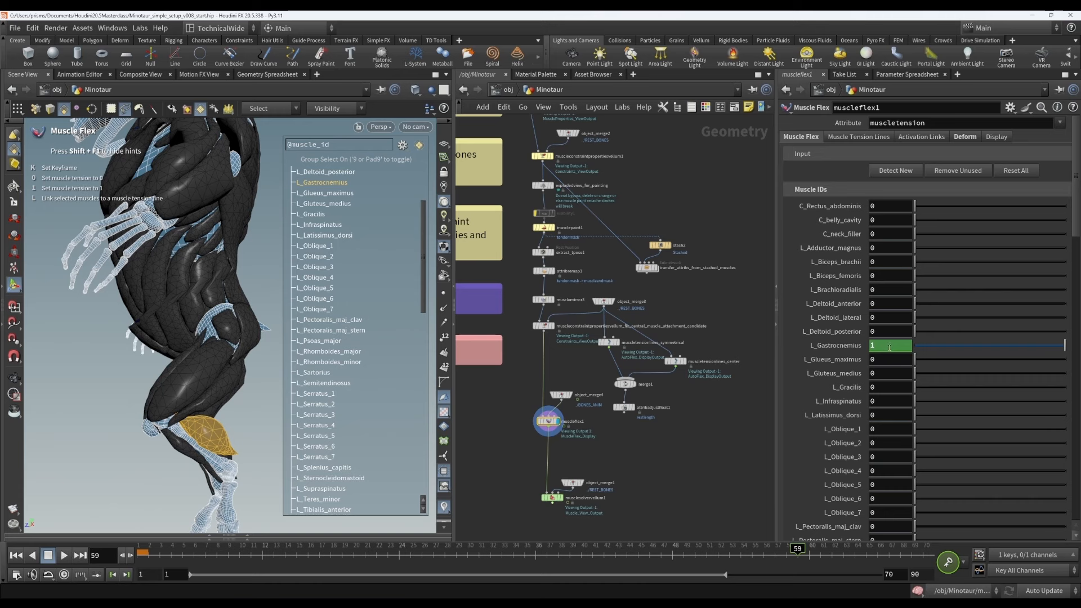
# Step: Set the left gastrocnemius tension to 0 at frame 51 and keyframe only that muscle
pyautogui.scroll(-10, 355, 422)
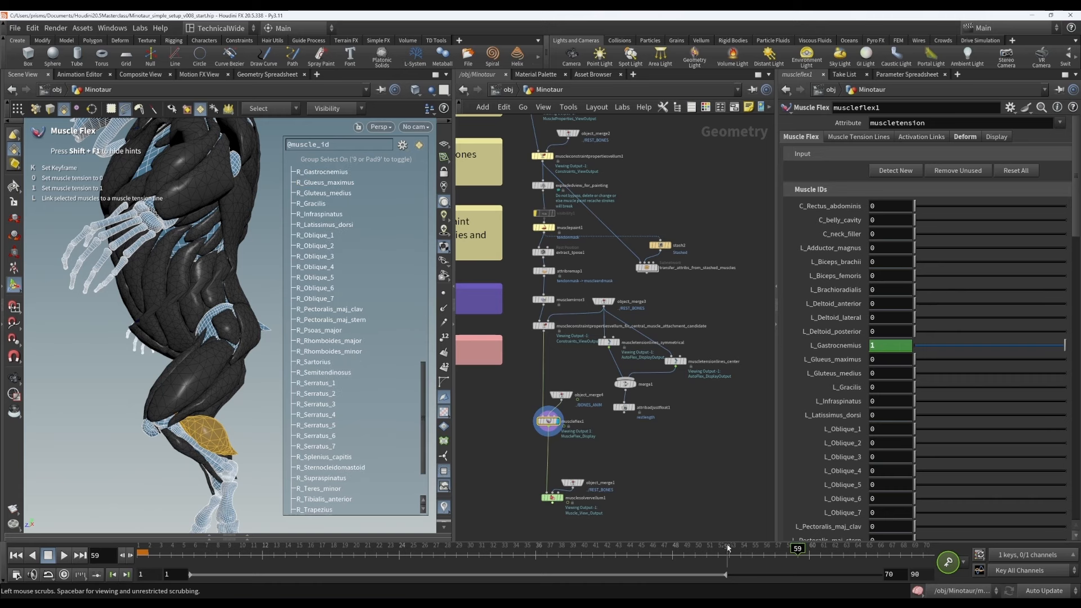
pyautogui.moveTo(791, 554); pyautogui.dragTo(706, 559)
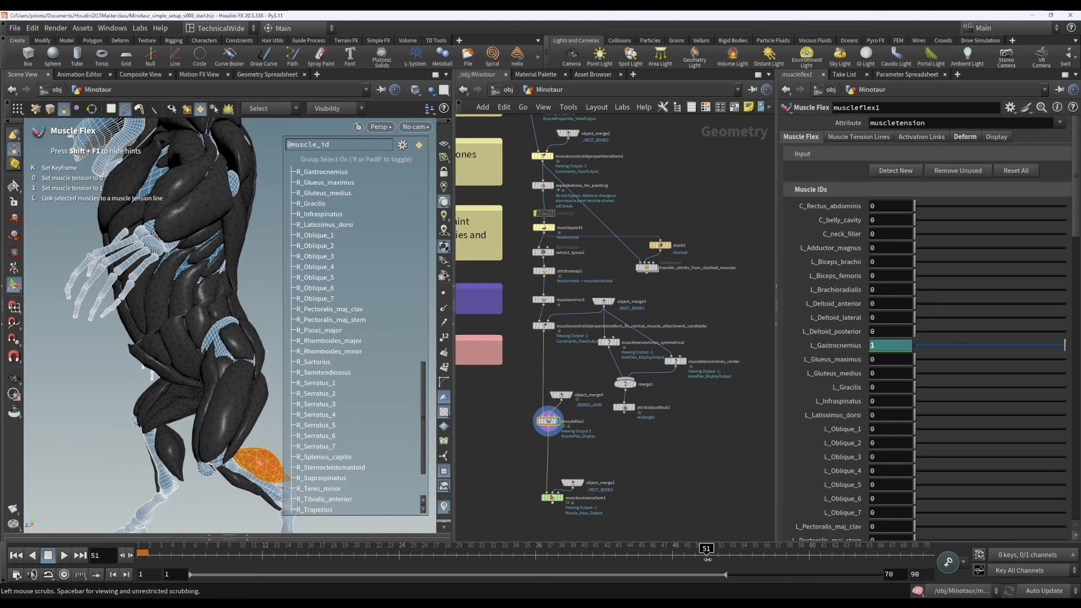
pyautogui.click(258, 455)
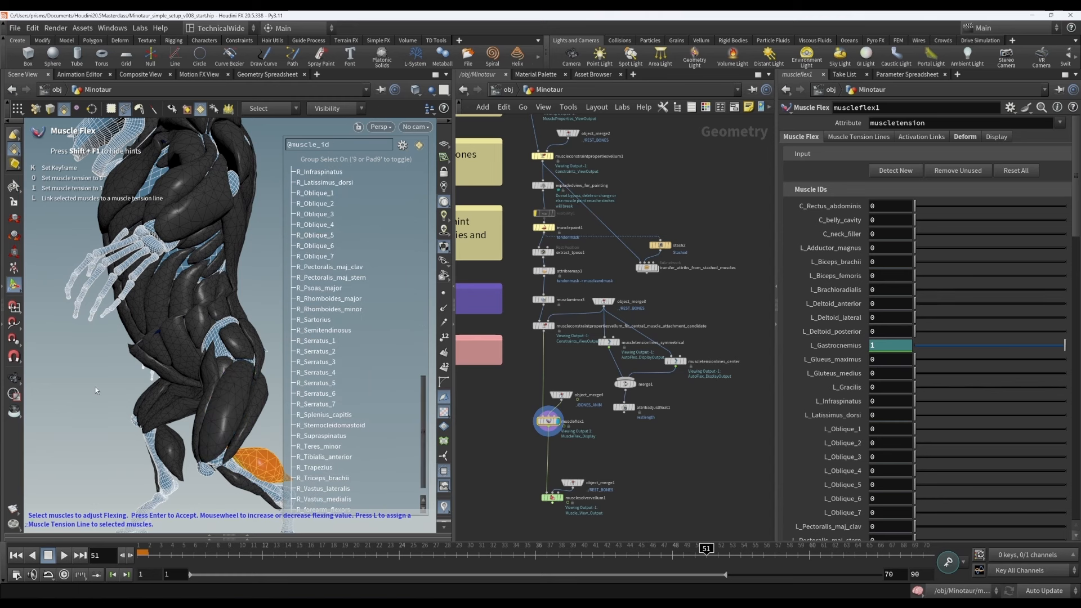
pyautogui.press('0')
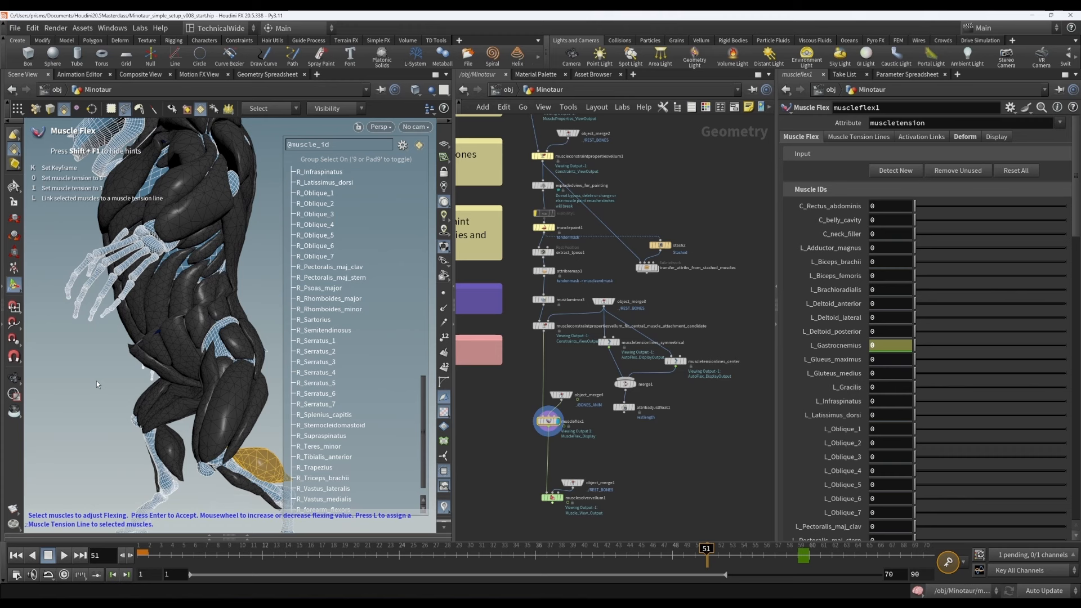
pyautogui.press('Return')
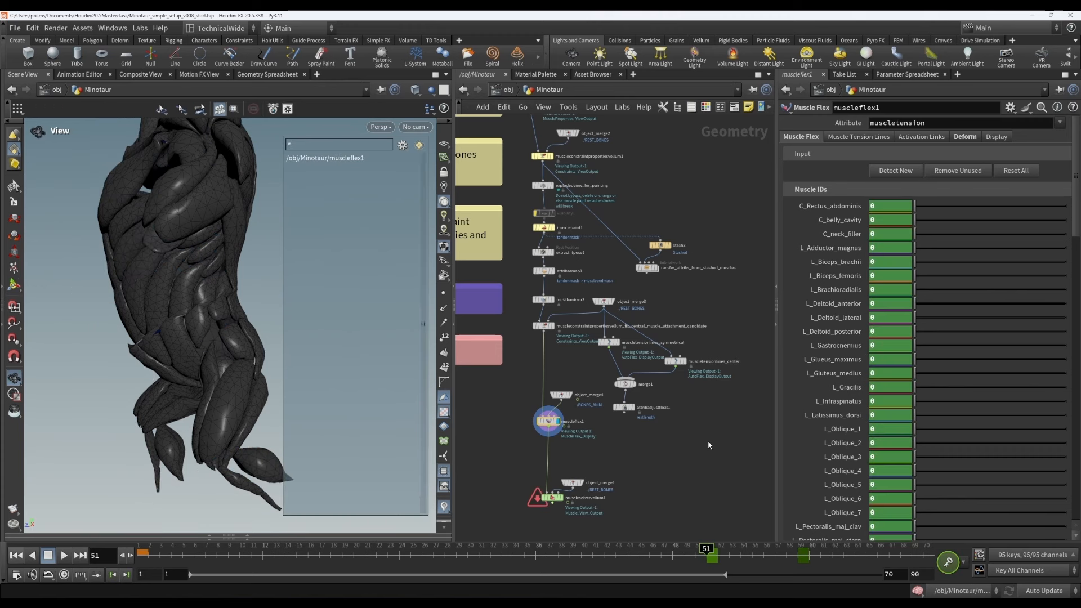
pyautogui.hotkey('ctrl', 'z')
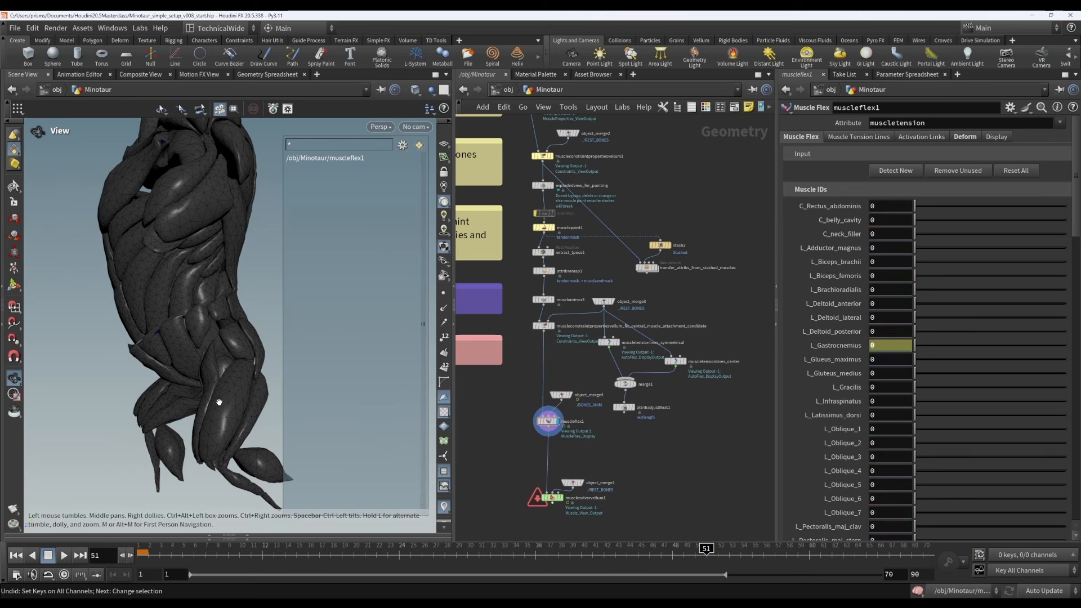
pyautogui.press('Return')
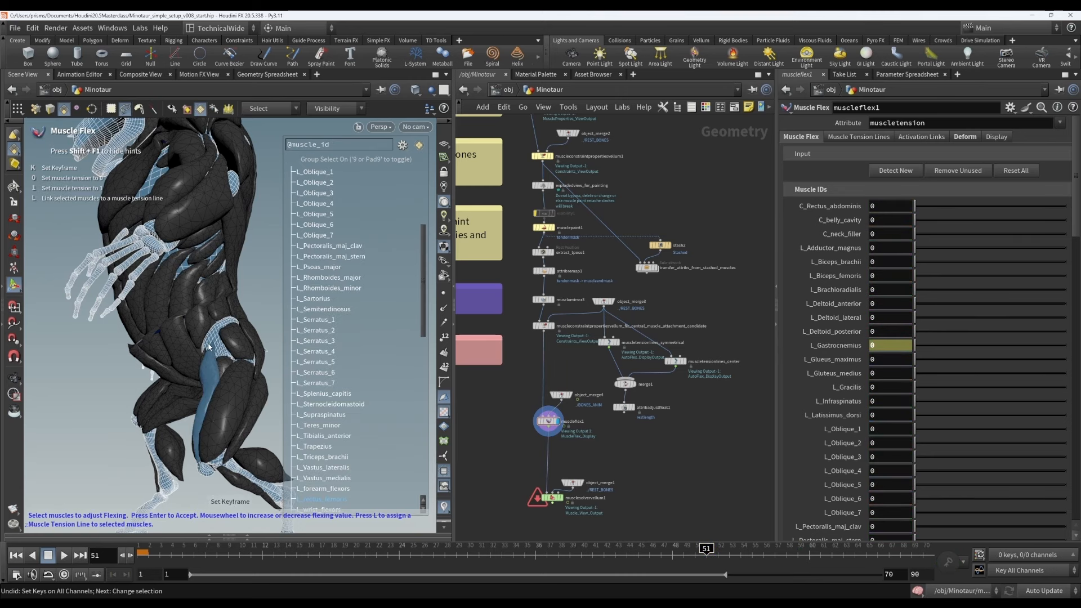
pyautogui.click(253, 448)
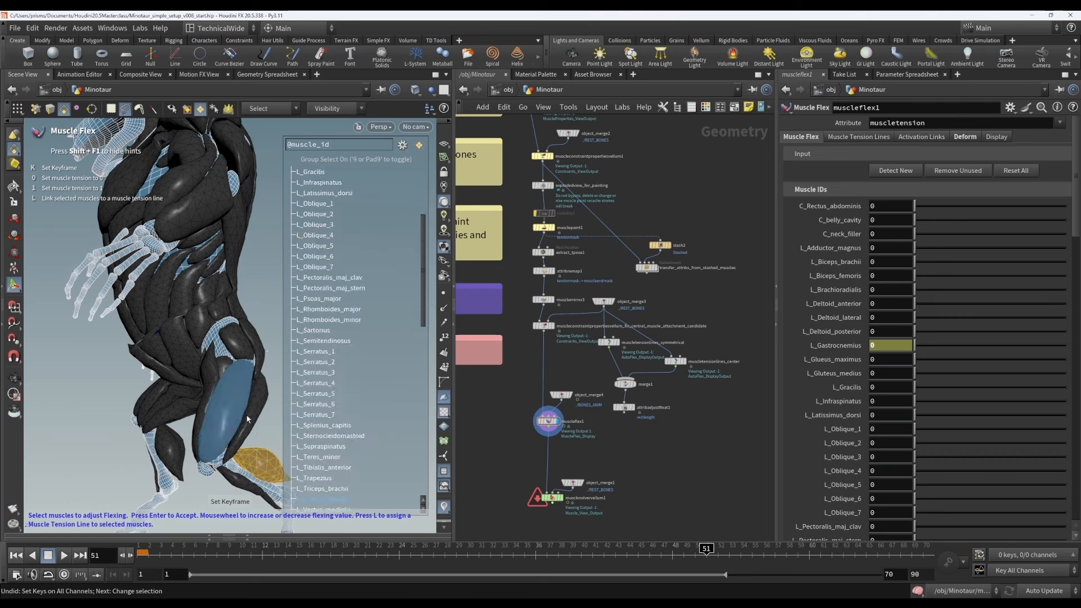
pyautogui.press('k')
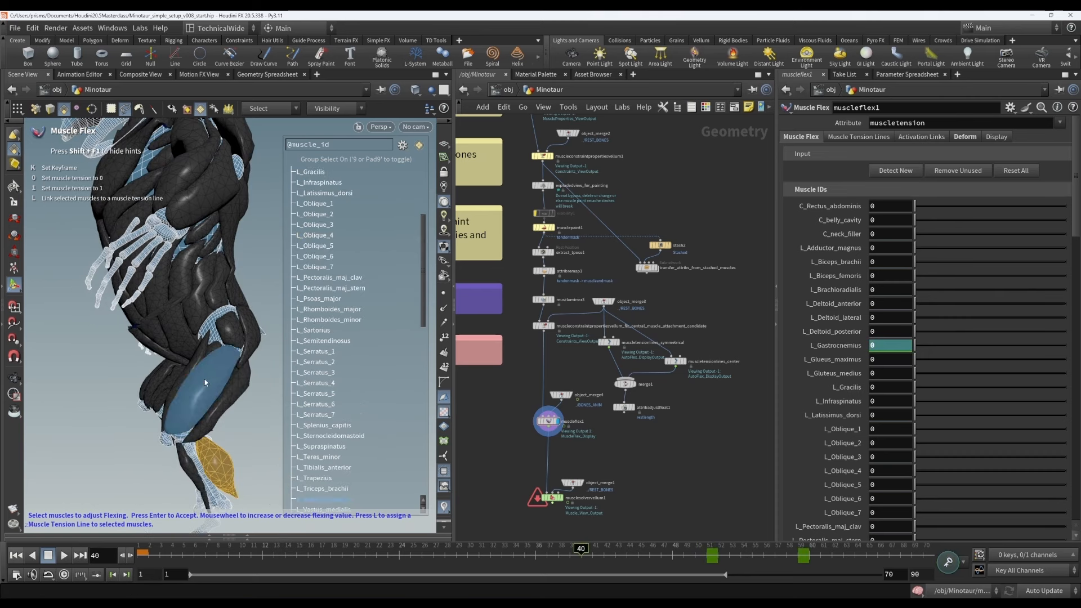
# Step: Set the L_Vastus_lateralis tension to 1 at frame 40 and keyframe it
pyautogui.click(205, 380)
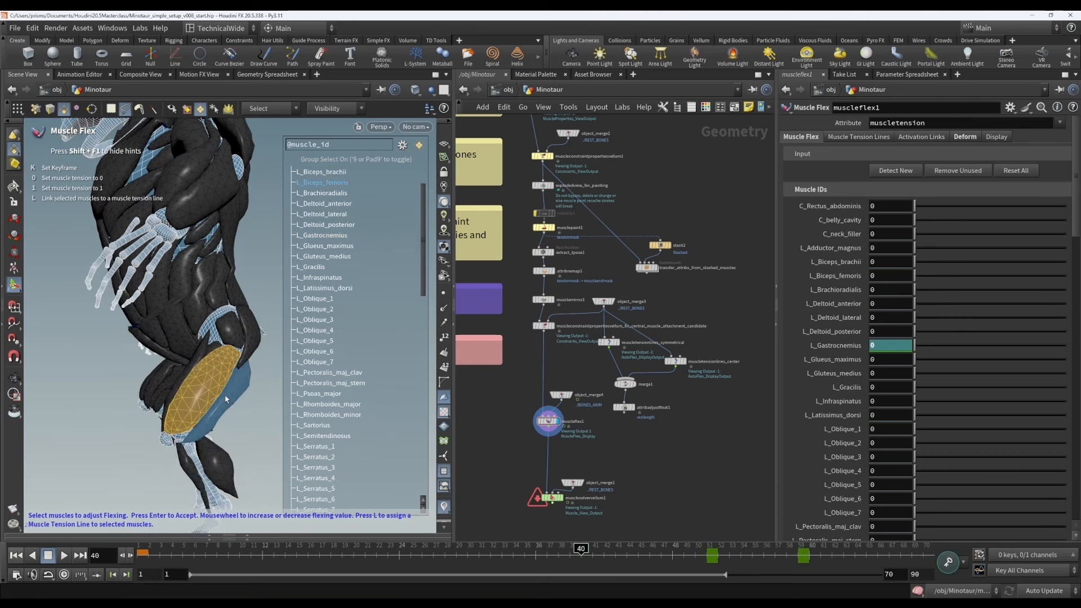
pyautogui.press('1')
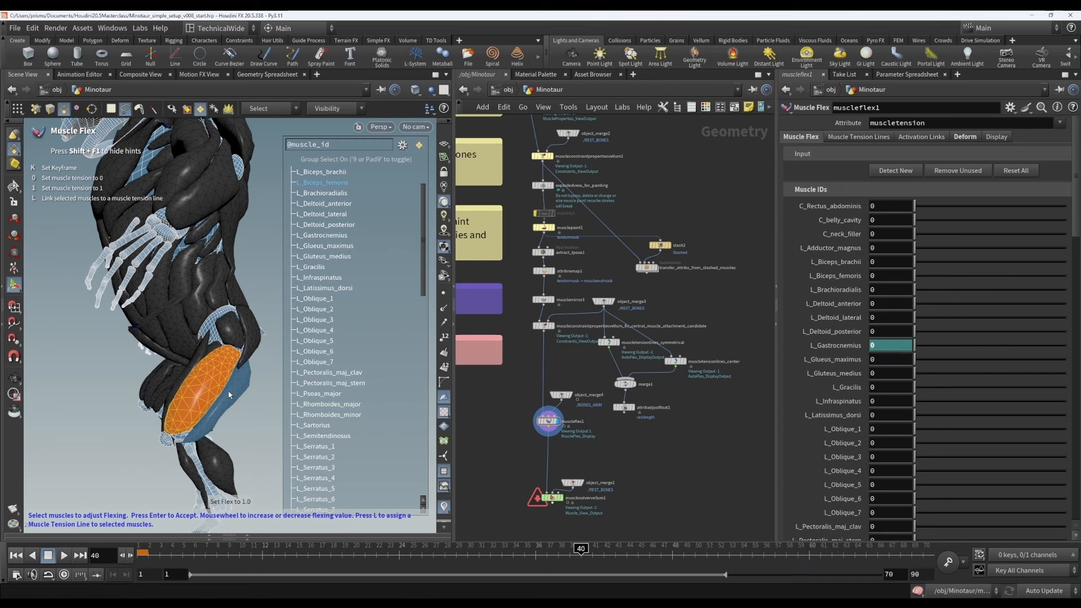
pyautogui.scroll(-4, 844, 402)
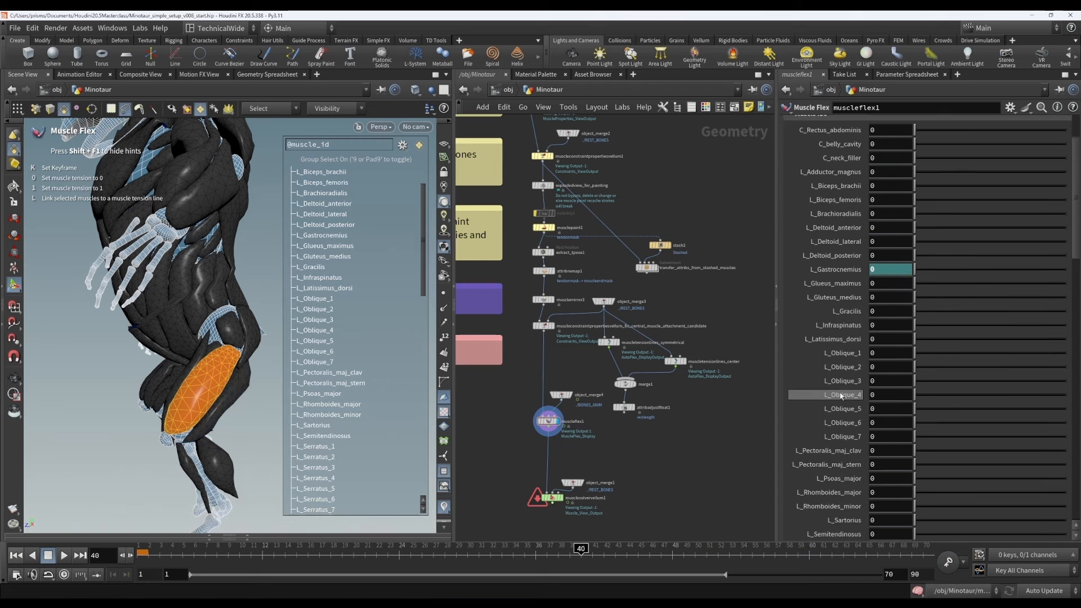
pyautogui.scroll(-6, 844, 403)
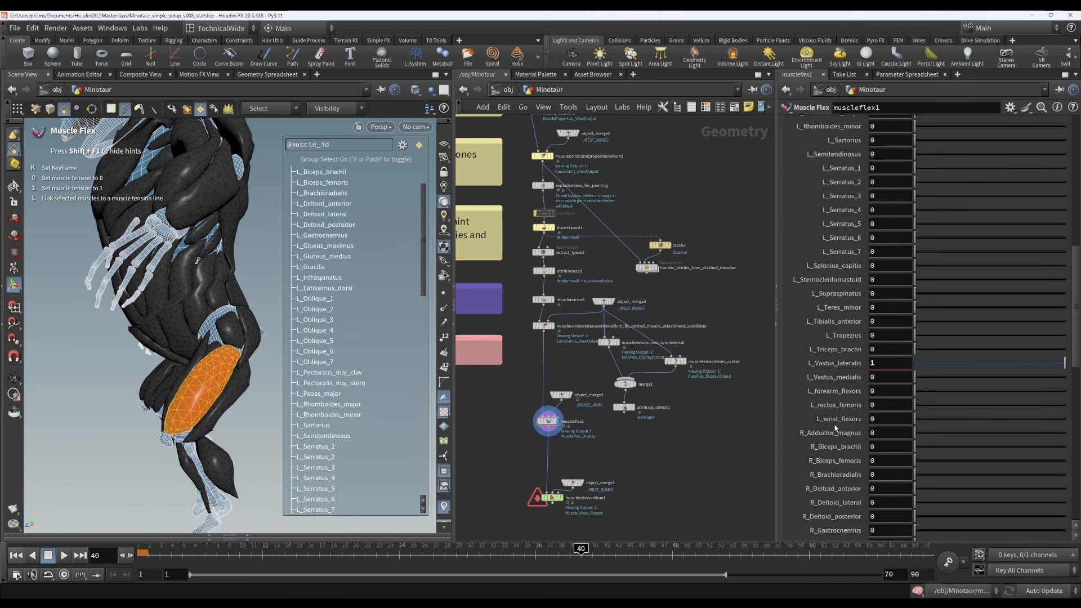
pyautogui.press('k')
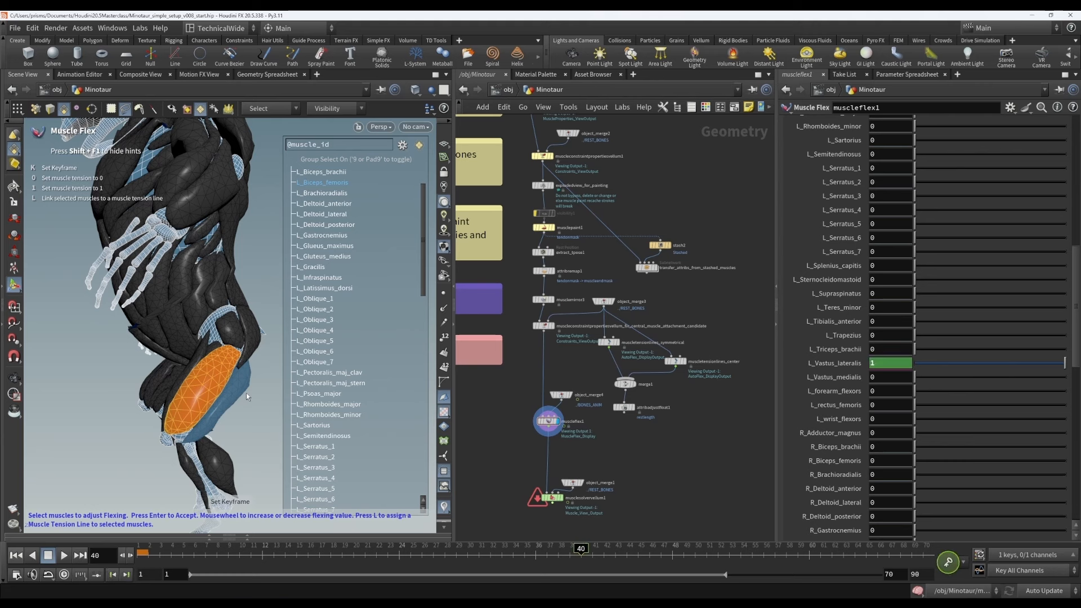
# Step: Set the L_Vastus_lateralis tension to 0 at frame 35 and keyframe it
pyautogui.click(524, 558)
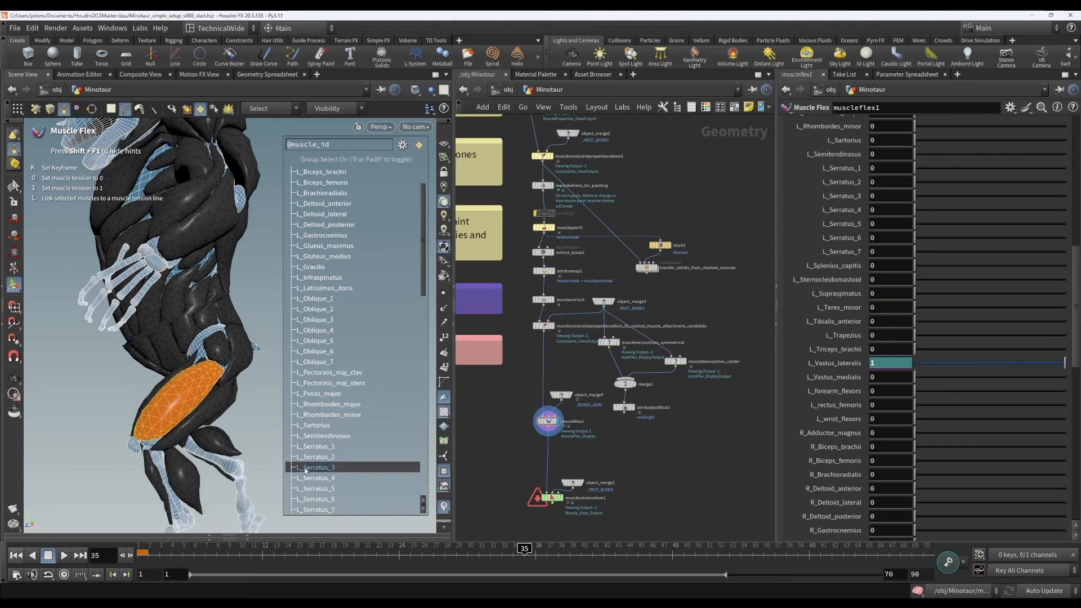
pyautogui.press('0')
pyautogui.press('k')
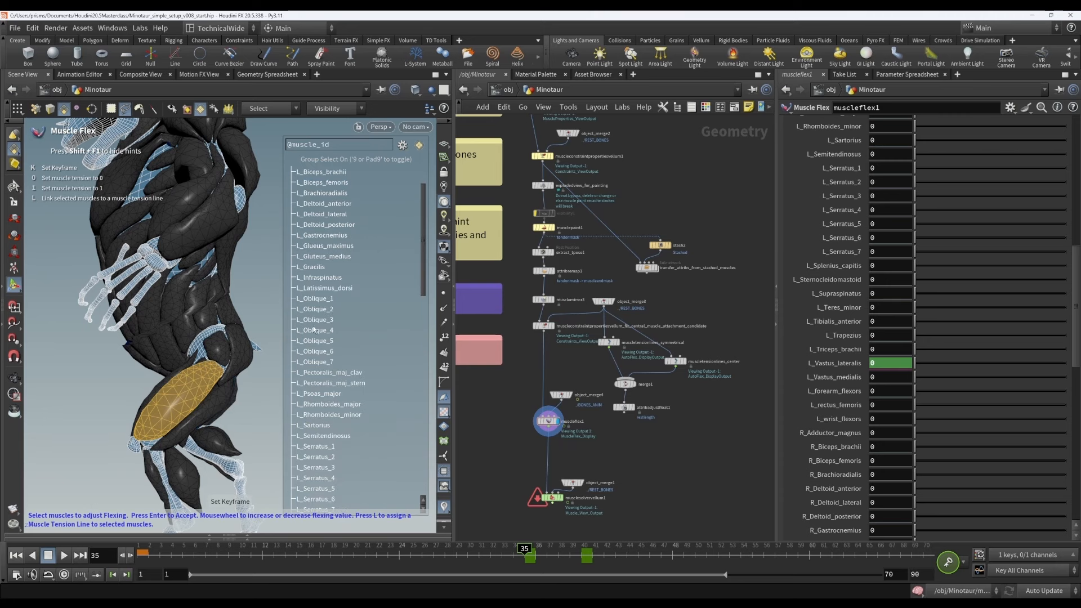
# Step: Reset all muscle tension values and their keyframes on muscleflex1
pyautogui.scroll(7, 951, 313)
pyautogui.scroll(4, 951, 313)
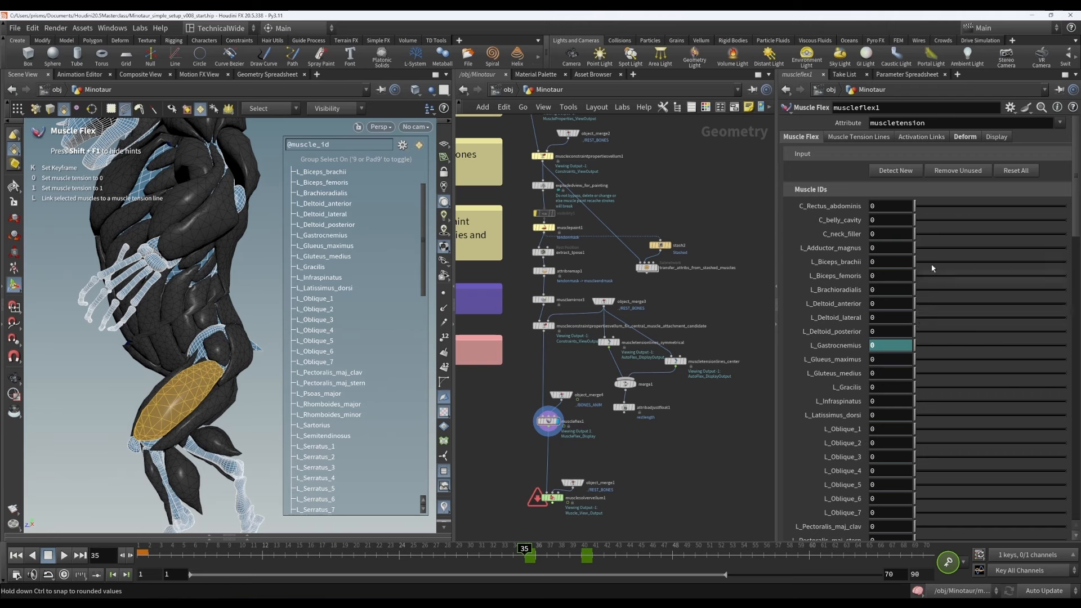
pyautogui.moveTo(1073, 197); pyautogui.dragTo(1073, 146)
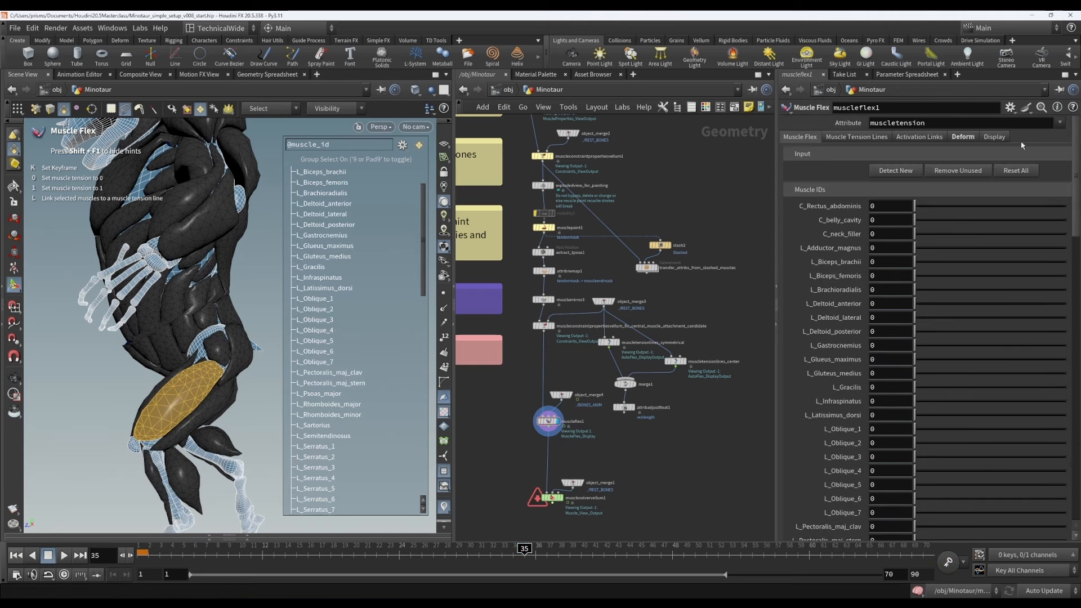
# Step: Connect the tension line branch to muscleflex1's third input and delete attribadjustfloat1 so merge1 feeds it directly
pyautogui.click(558, 418)
pyautogui.click(623, 393)
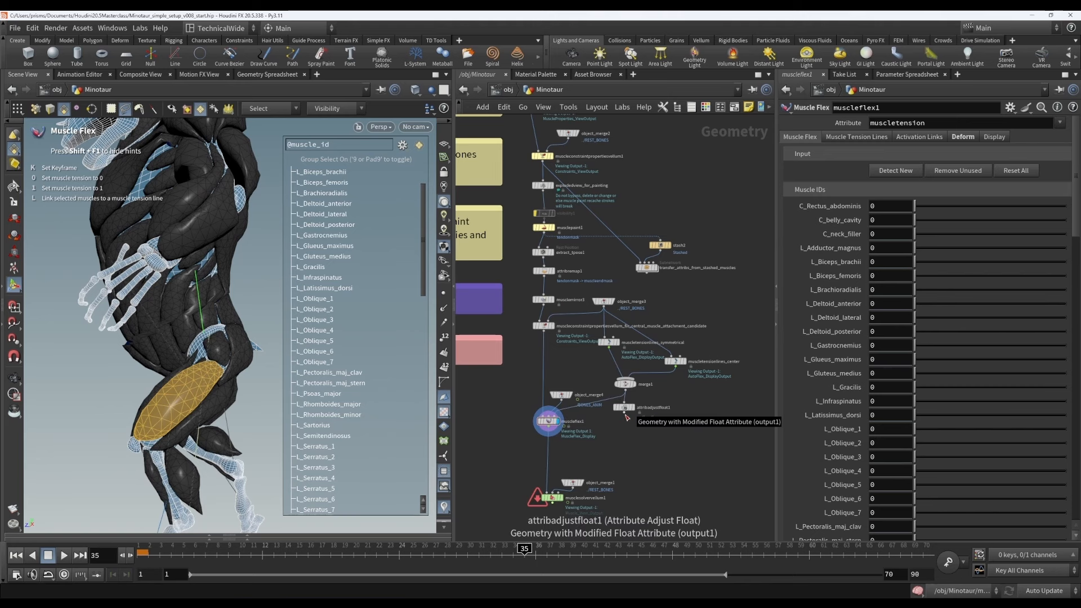
pyautogui.click(626, 410)
pyautogui.press('Delete')
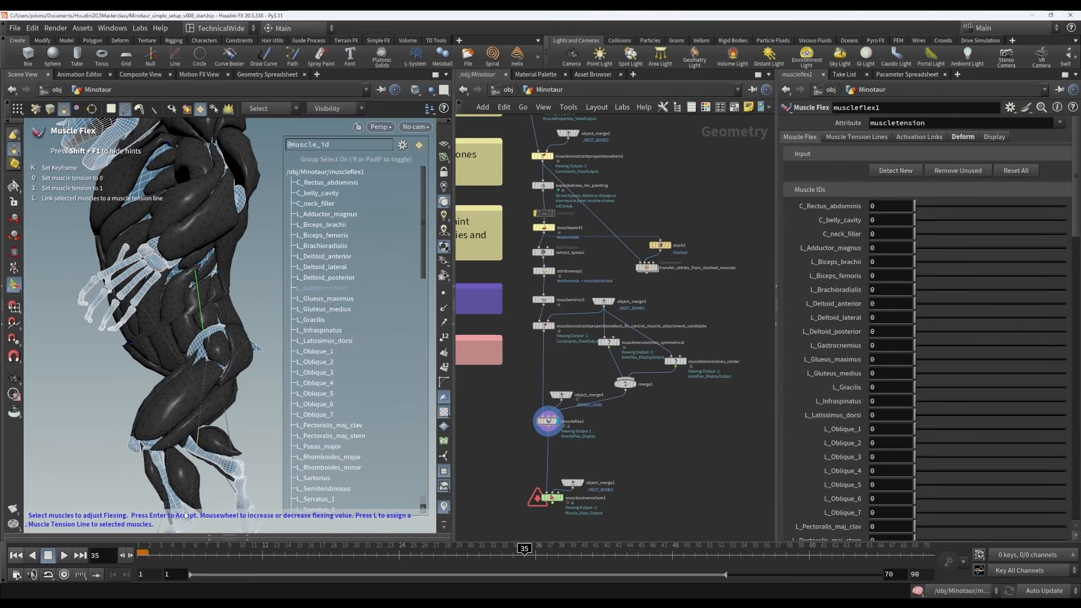
# Step: Detect the muscle tension lines on muscleflex1 at frame 1 and reset their activation ratios
pyautogui.hotkey('ctrl', 'Up')
pyautogui.click(857, 138)
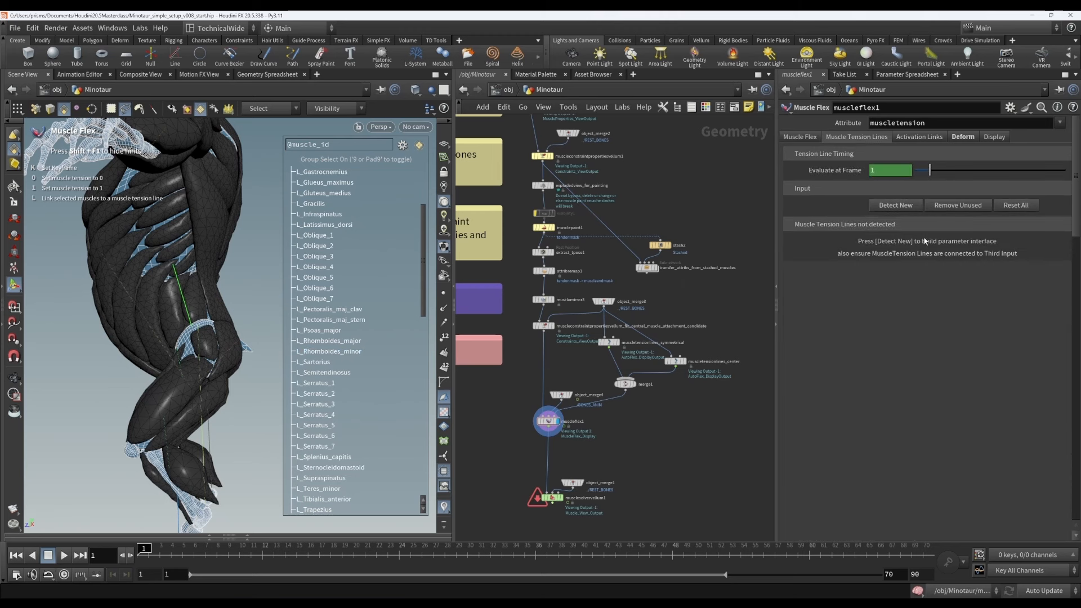
pyautogui.click(903, 208)
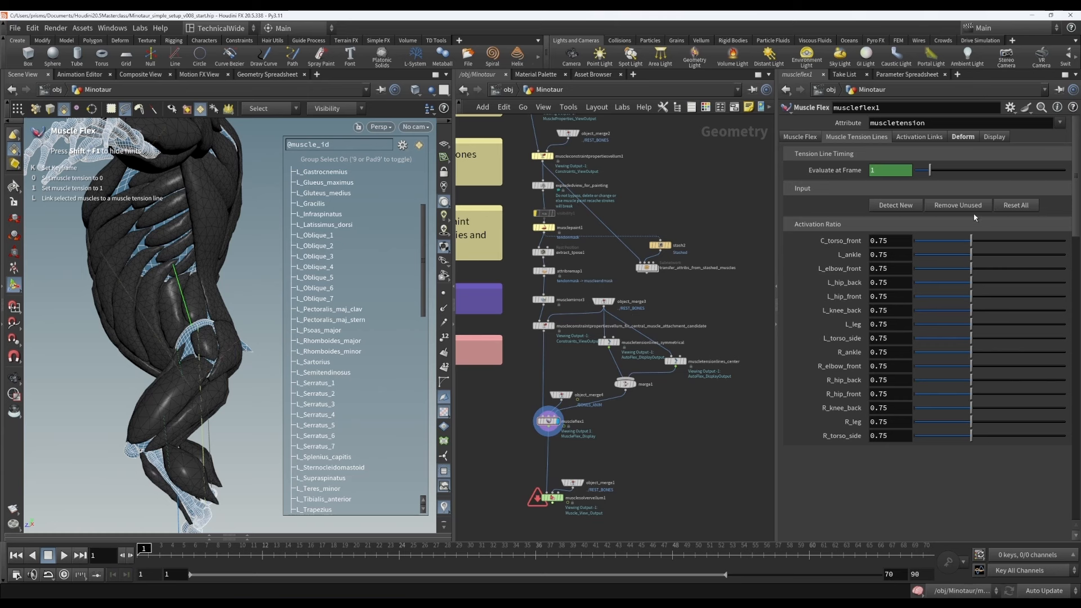
pyautogui.moveTo(972, 338); pyautogui.dragTo(1014, 352)
pyautogui.click(1017, 207)
# Step: Compare the per-muscle tension values with the tension line activation ratios and review the muscletension attribute name
pyautogui.click(800, 136)
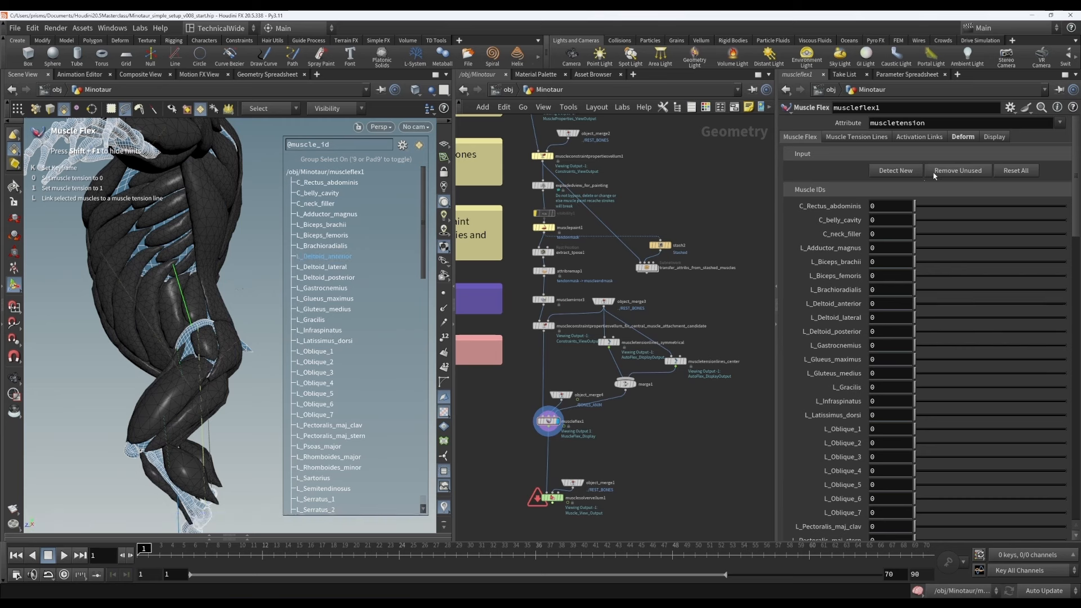
pyautogui.click(858, 138)
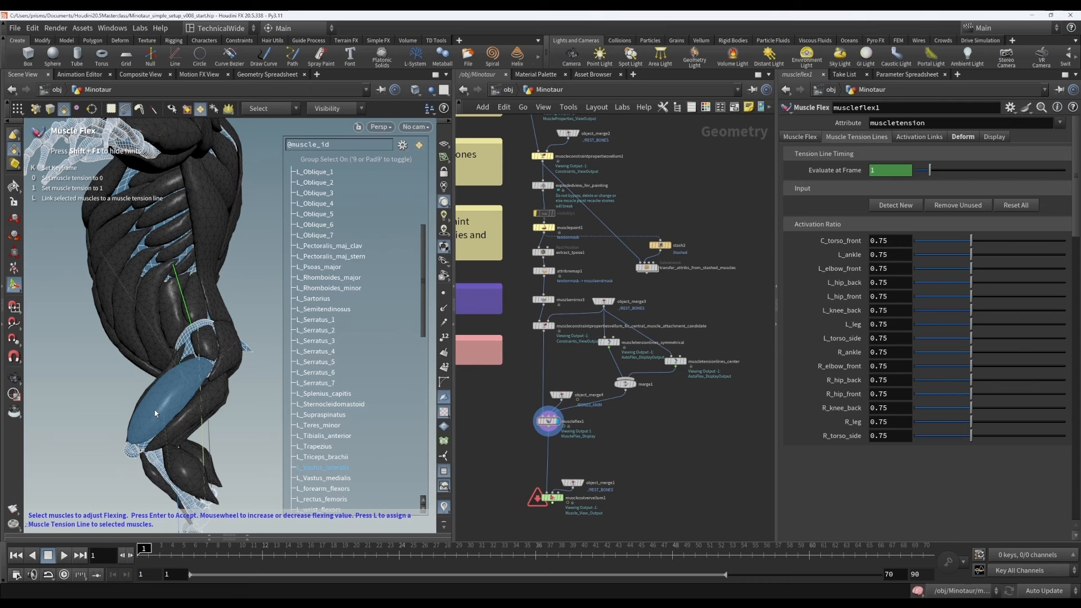
pyautogui.moveTo(927, 122); pyautogui.dragTo(861, 121)
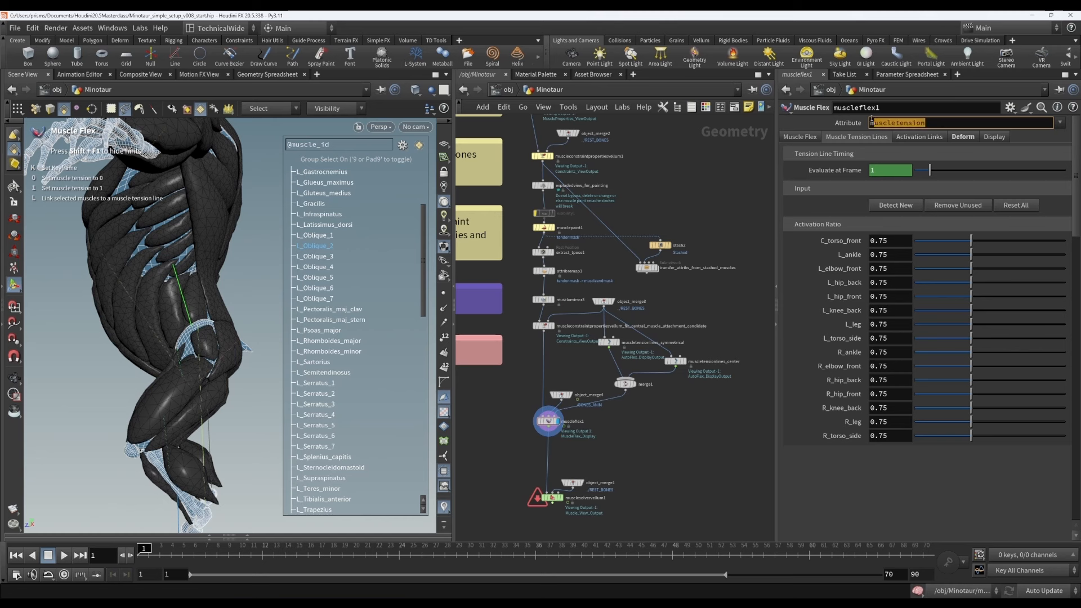
pyautogui.moveTo(553, 501)
pyautogui.click(949, 123)
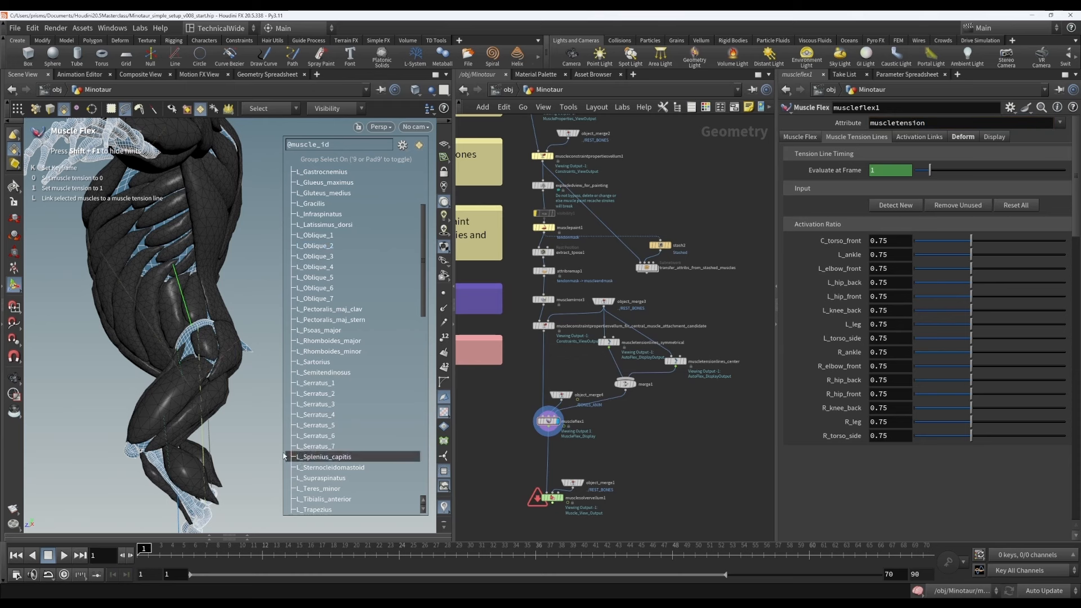
# Step: Link the L_Gastrocnemius muscle to the L_leg muscle tension line
pyautogui.click(184, 472)
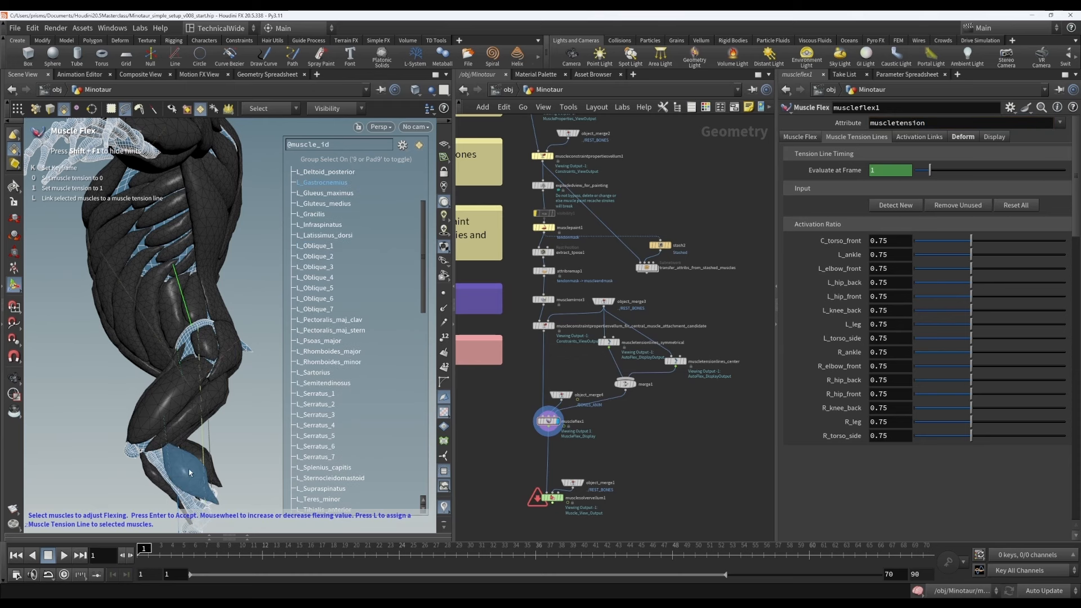
pyautogui.click(188, 468)
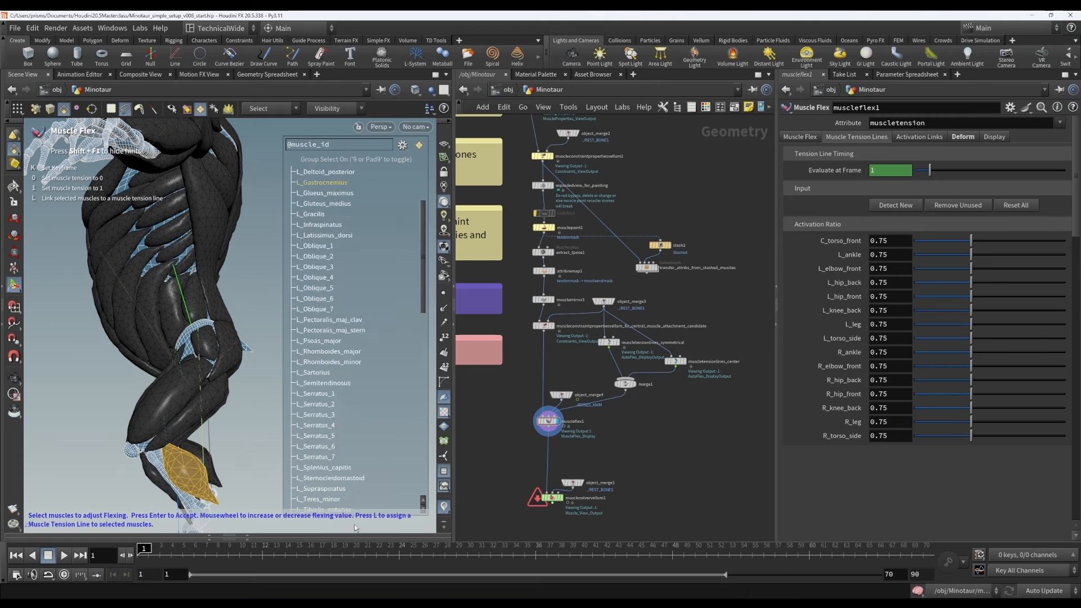
pyautogui.press('l')
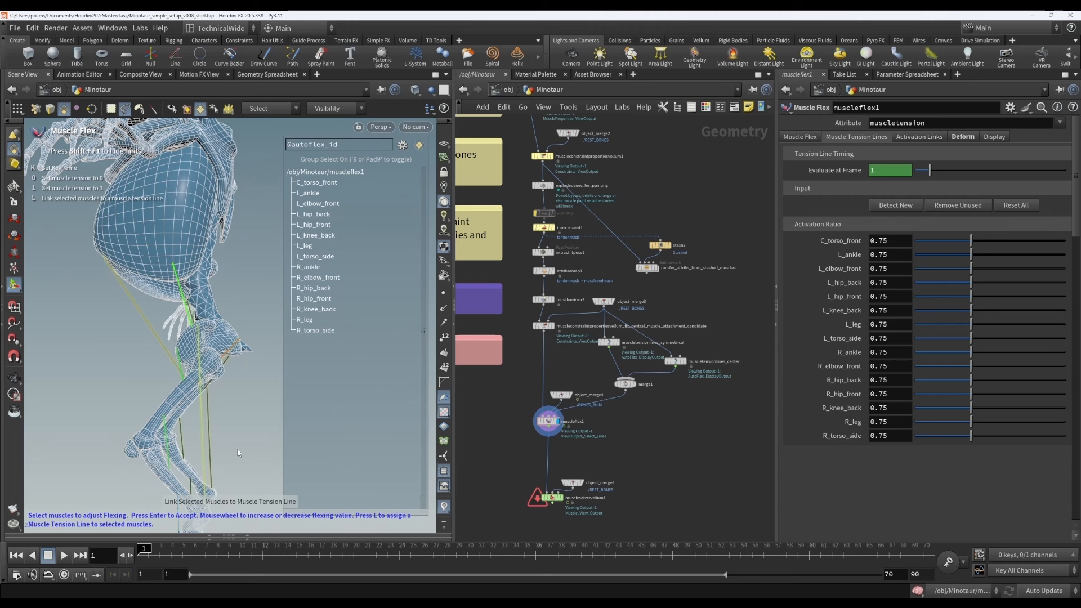
pyautogui.click(201, 426)
pyautogui.press('Return')
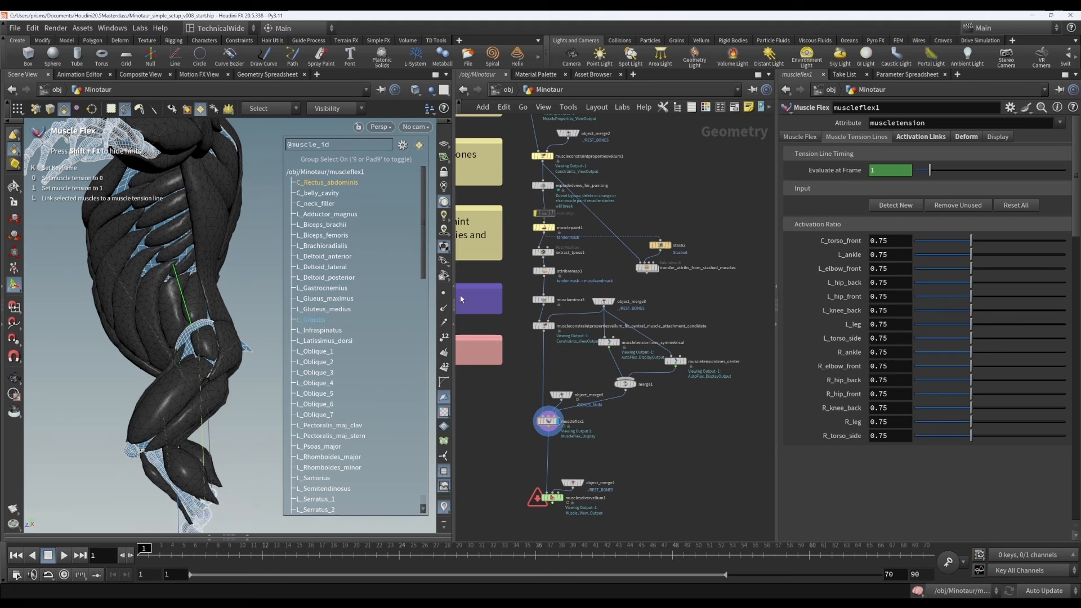
# Step: Examine the activation links of the left and right Gastrocnemius muscles on muscleflex1
pyautogui.click(920, 137)
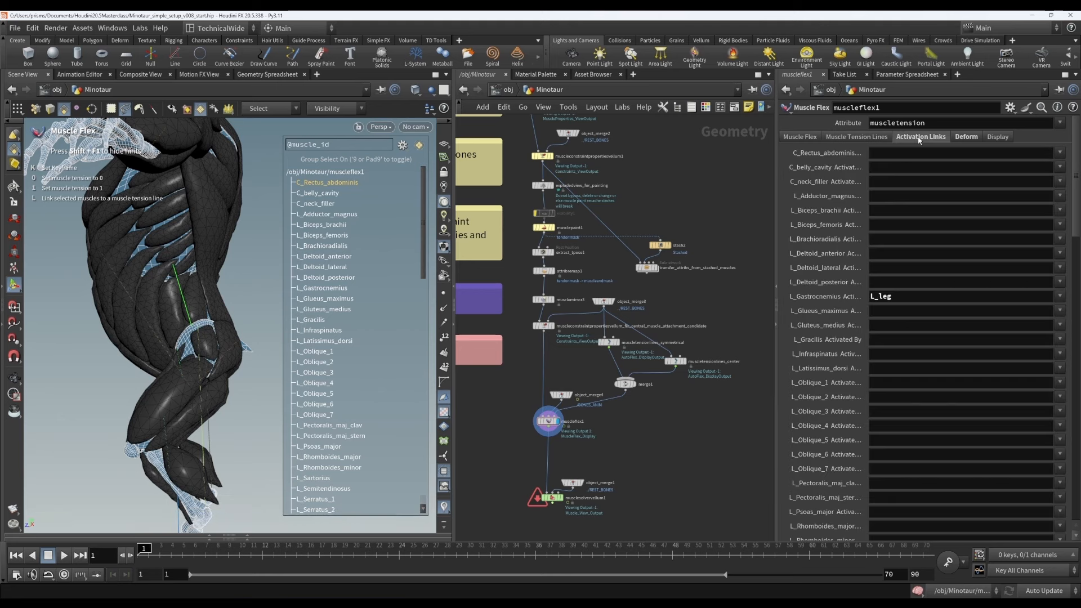
pyautogui.doubleClick(889, 297)
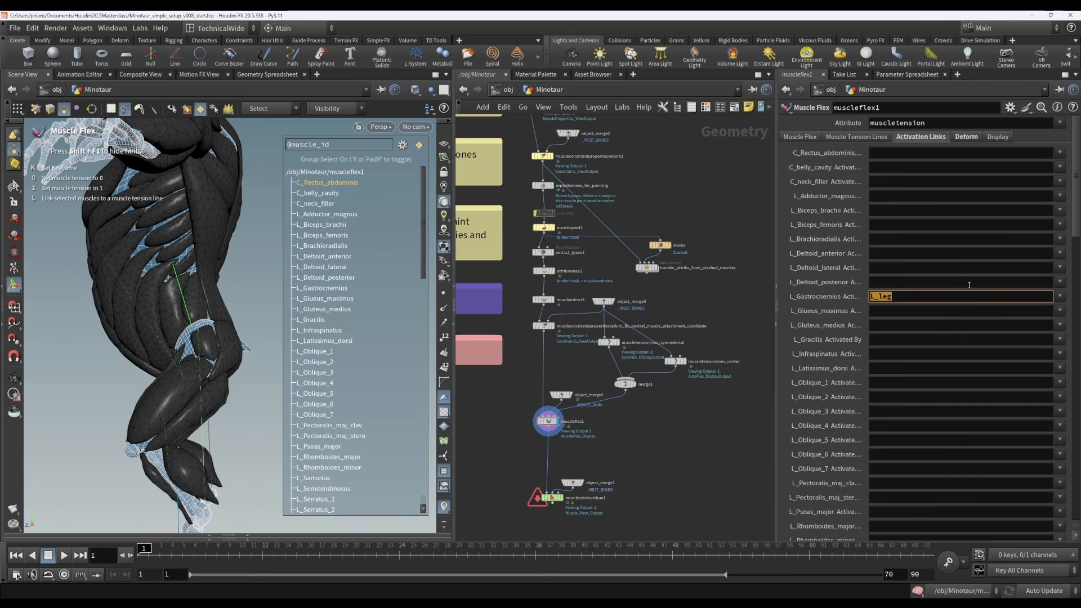
pyautogui.scroll(-15, 870, 184)
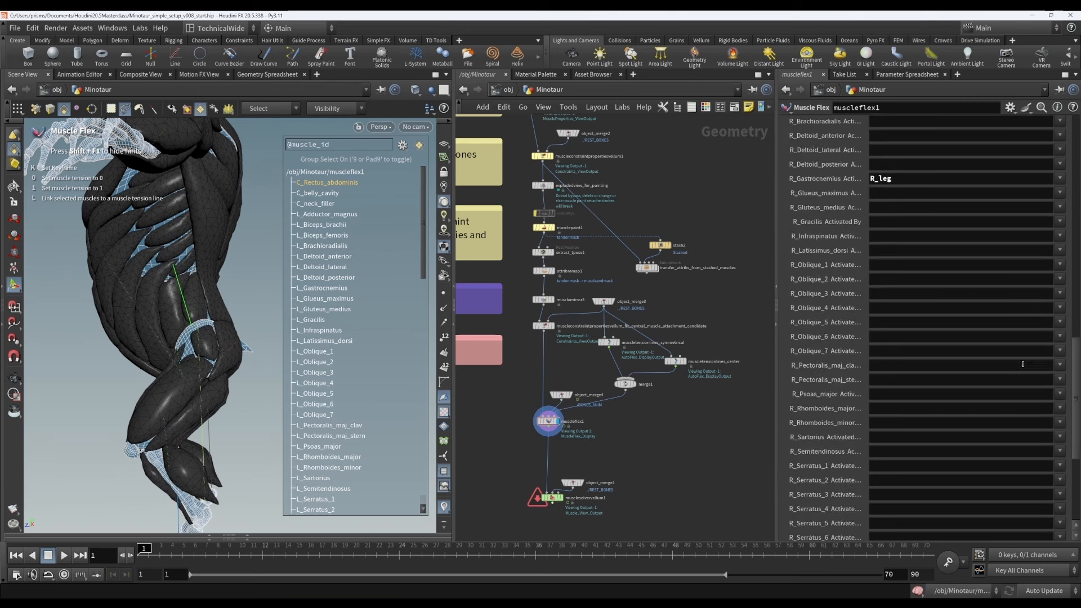
pyautogui.doubleClick(894, 179)
pyautogui.scroll(15, 933, 279)
pyautogui.scroll(-12, 350, 309)
# Step: Try setting the L_Glueus_maximus activation link to L_hip_front, check its right-side counterpart, and clear the assignment
pyautogui.click(1058, 311)
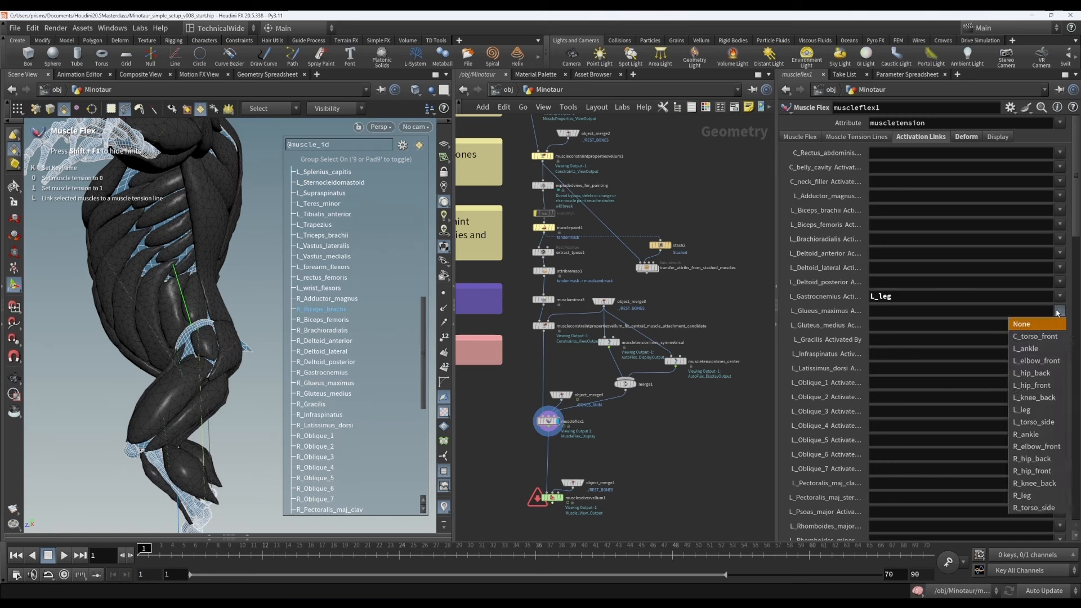
pyautogui.click(1036, 385)
pyautogui.moveTo(1077, 227); pyautogui.dragTo(1077, 458)
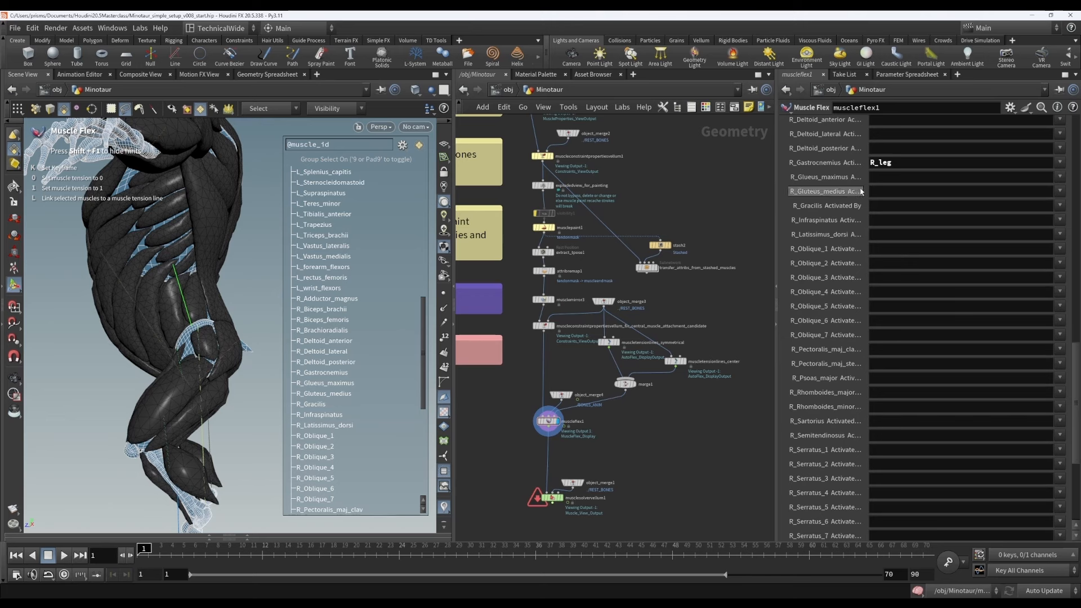
pyautogui.scroll(15, 957, 261)
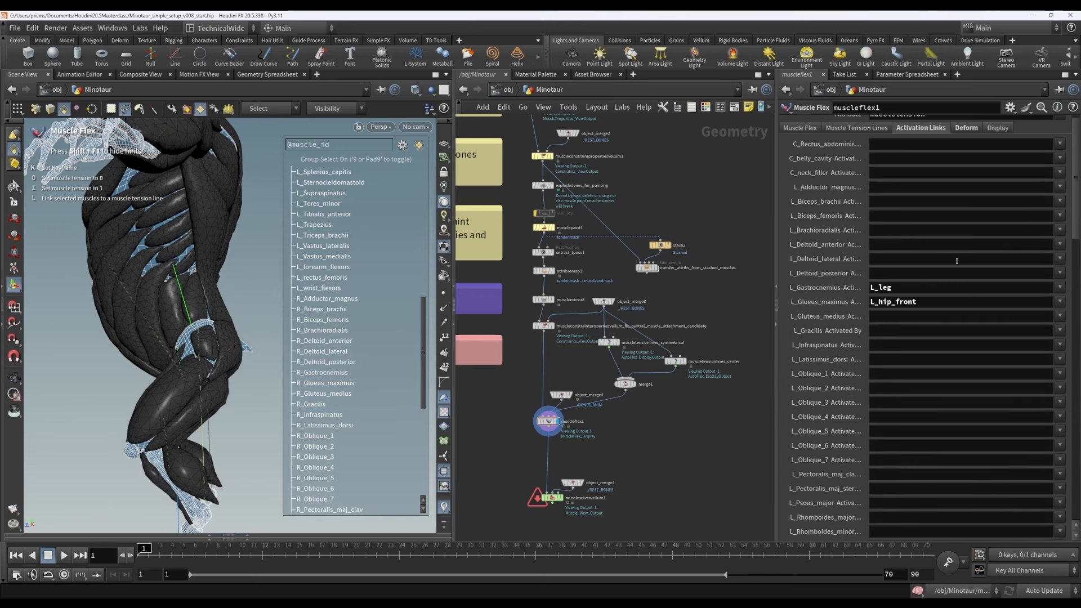
pyautogui.doubleClick(953, 302)
pyautogui.press('Escape')
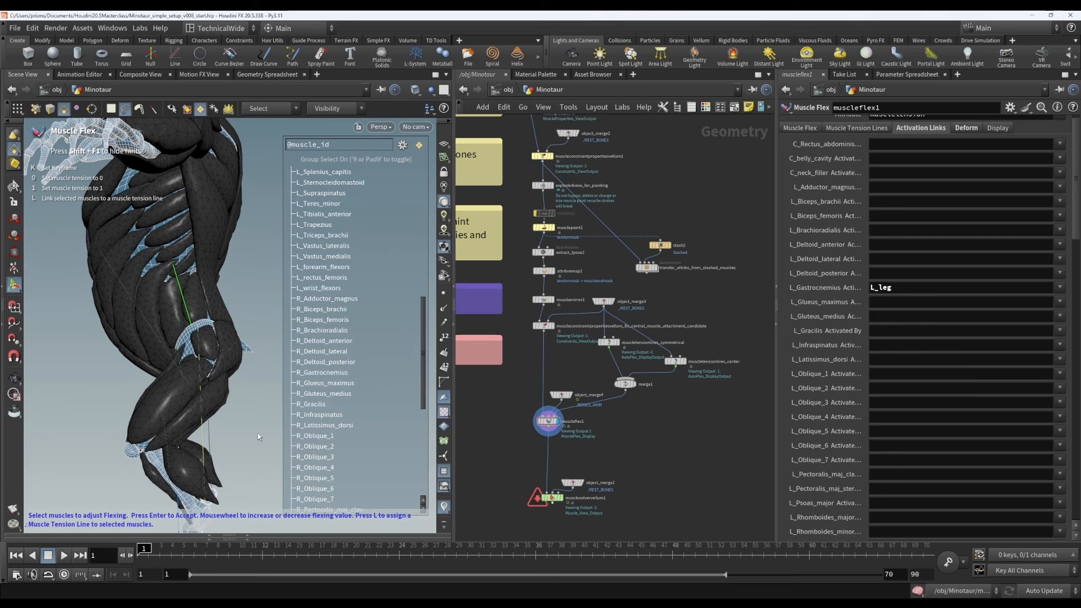
# Step: Examine the naming prefixes and mirror plane settings of musclemirror3 and return to muscleflex1
pyautogui.press('Escape')
pyautogui.press('Return')
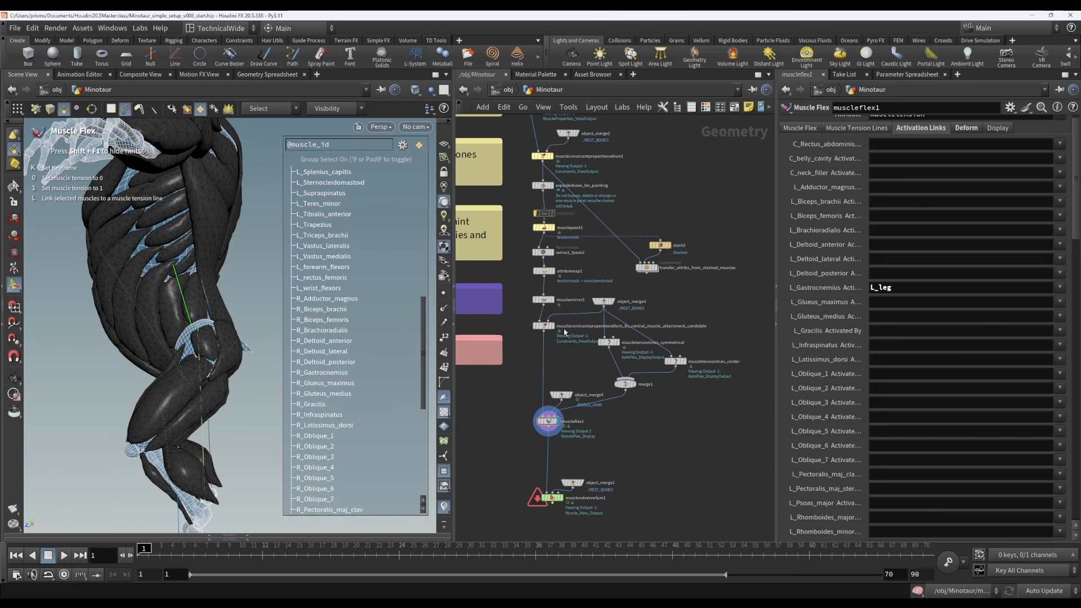
pyautogui.click(542, 300)
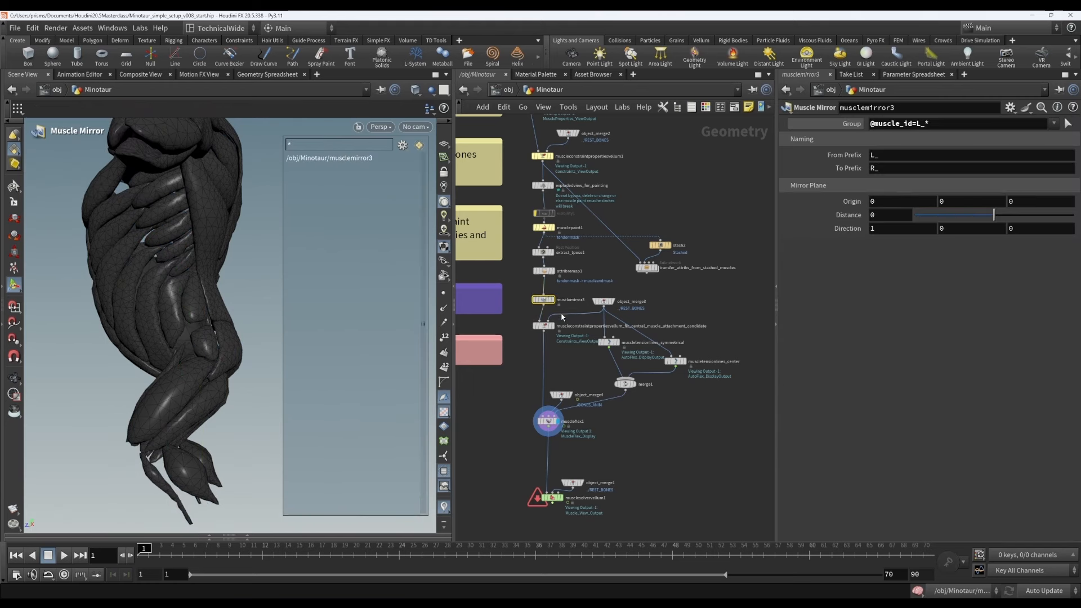
pyautogui.click(548, 421)
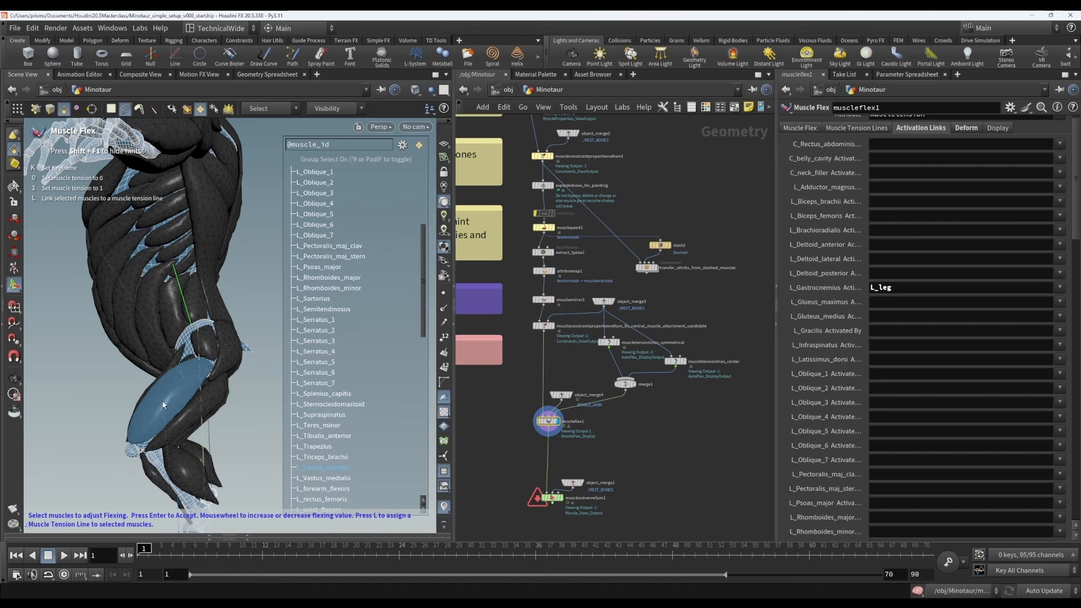
# Step: Review muscleflex1's per-muscle activation links and the activation ratios of its muscle tension lines
pyautogui.press('Escape')
pyautogui.moveTo(260, 427); pyautogui.dragTo(230, 437)
pyautogui.press('Return')
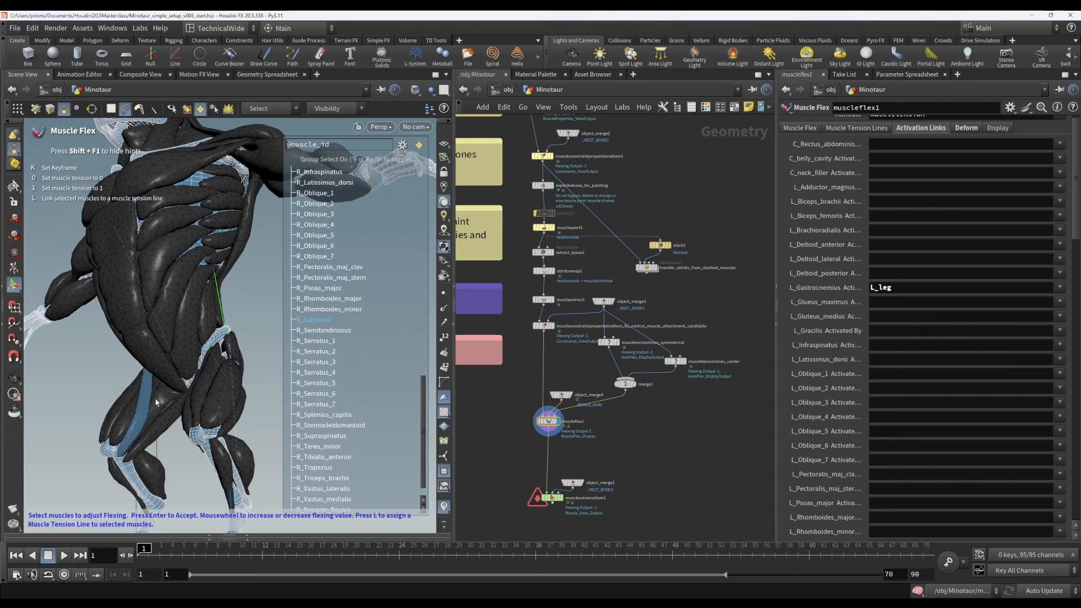
pyautogui.scroll(-4, 1031, 340)
pyautogui.scroll(-6, 1031, 340)
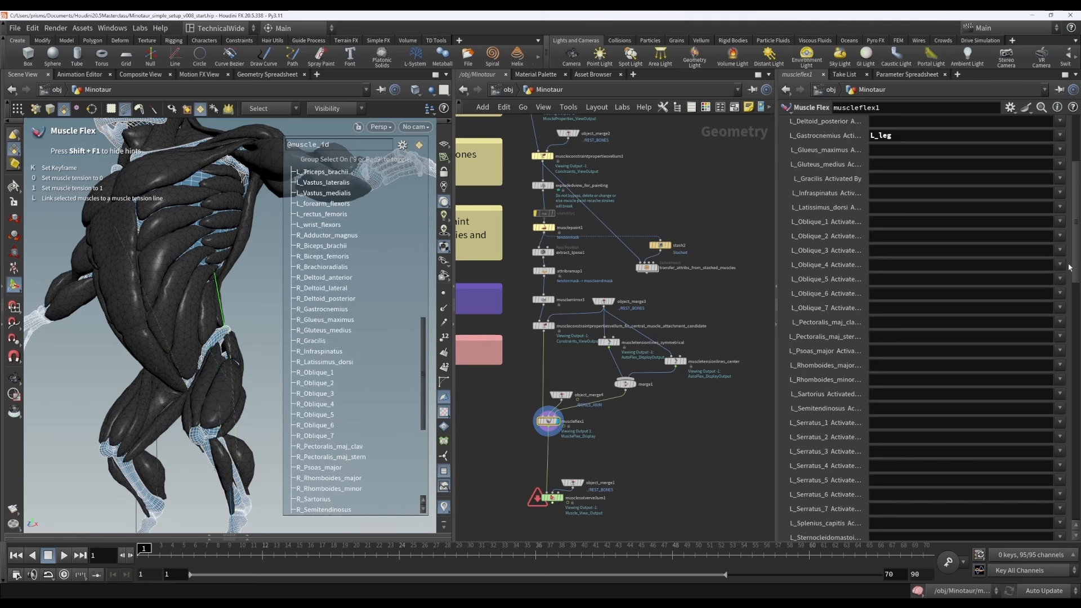
pyautogui.scroll(6, 1078, 268)
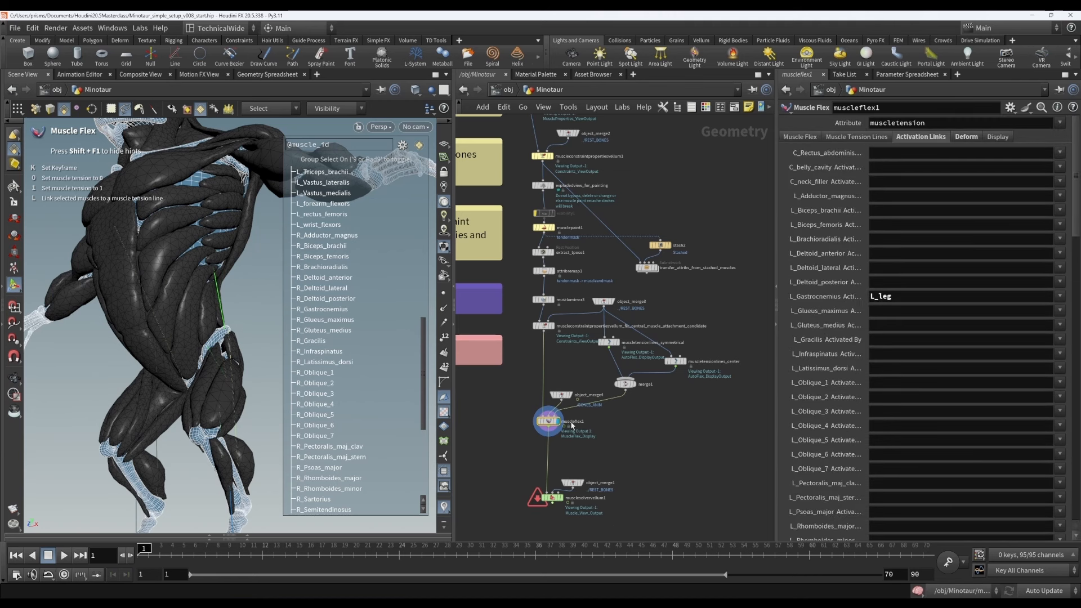
pyautogui.moveTo(552, 427)
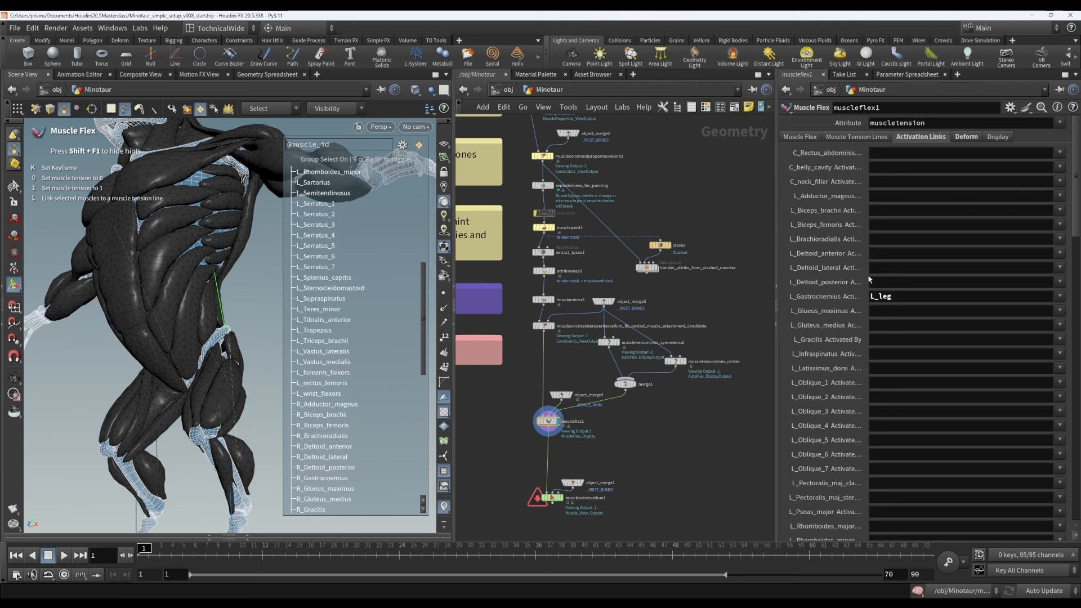
pyautogui.click(849, 138)
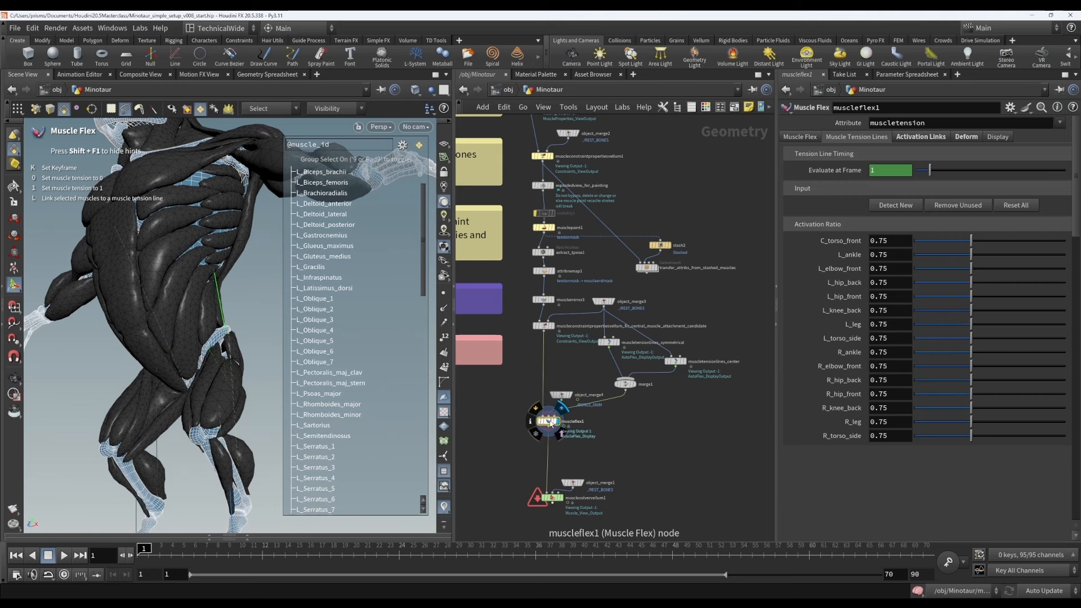
# Step: Link the L_rectus_femoris, L_Vastus_medialis and L_Sartorius muscles to the L_hip_front tension line and check their activation links
pyautogui.moveTo(256, 405)
pyautogui.keyDown('alt'); pyautogui.mouseDown()
pyautogui.moveTo(232, 435)
pyautogui.moveTo(239, 397)
pyautogui.mouseUp(); pyautogui.keyUp('alt')
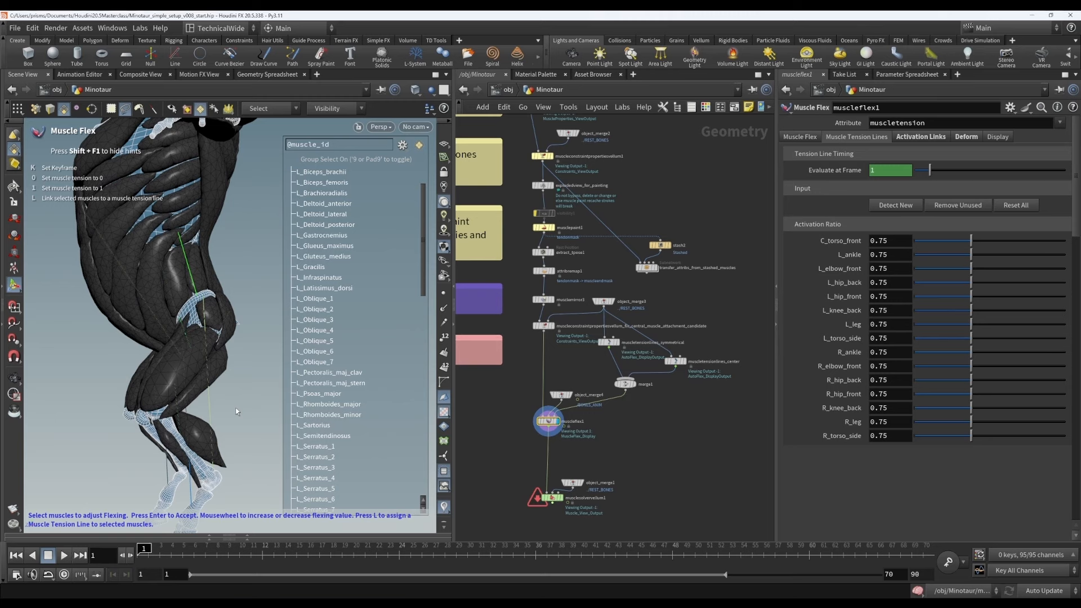
pyautogui.press('Escape')
pyautogui.moveTo(236, 408); pyautogui.dragTo(225, 364)
pyautogui.press('Return')
pyautogui.click(210, 364)
pyautogui.keyDown('shift'); pyautogui.click(188, 407); pyautogui.keyUp('shift')
pyautogui.keyDown('shift'); pyautogui.click(168, 384); pyautogui.keyUp('shift')
pyautogui.moveTo(168, 383)
pyautogui.keyDown('alt'); pyautogui.mouseDown()
pyautogui.moveTo(151, 382)
pyautogui.moveTo(193, 380)
pyautogui.moveTo(172, 386)
pyautogui.mouseUp(); pyautogui.keyUp('alt')
pyautogui.press('Return')
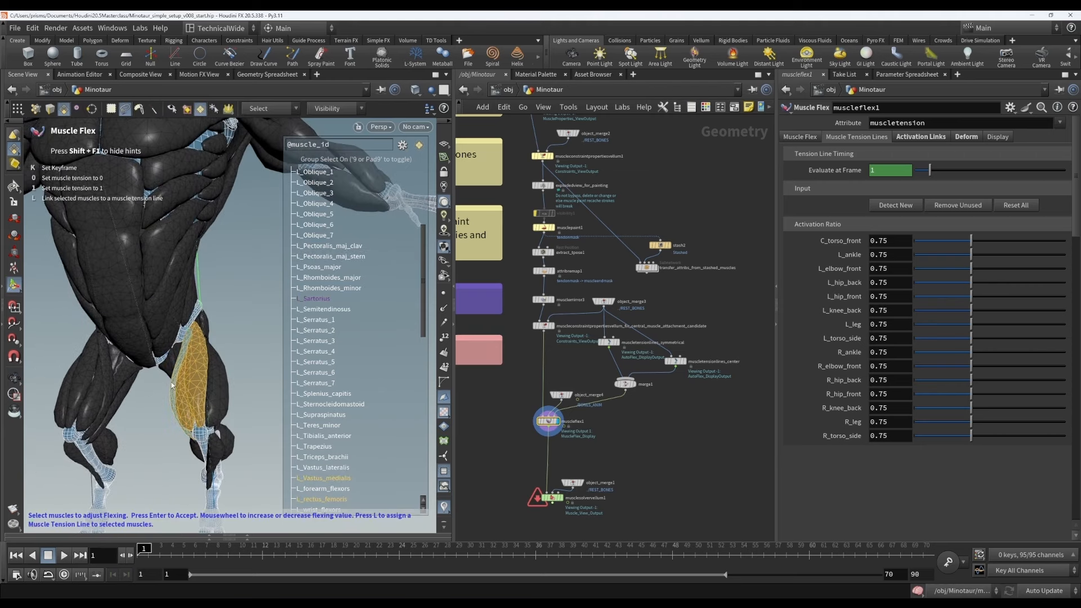
pyautogui.press('l')
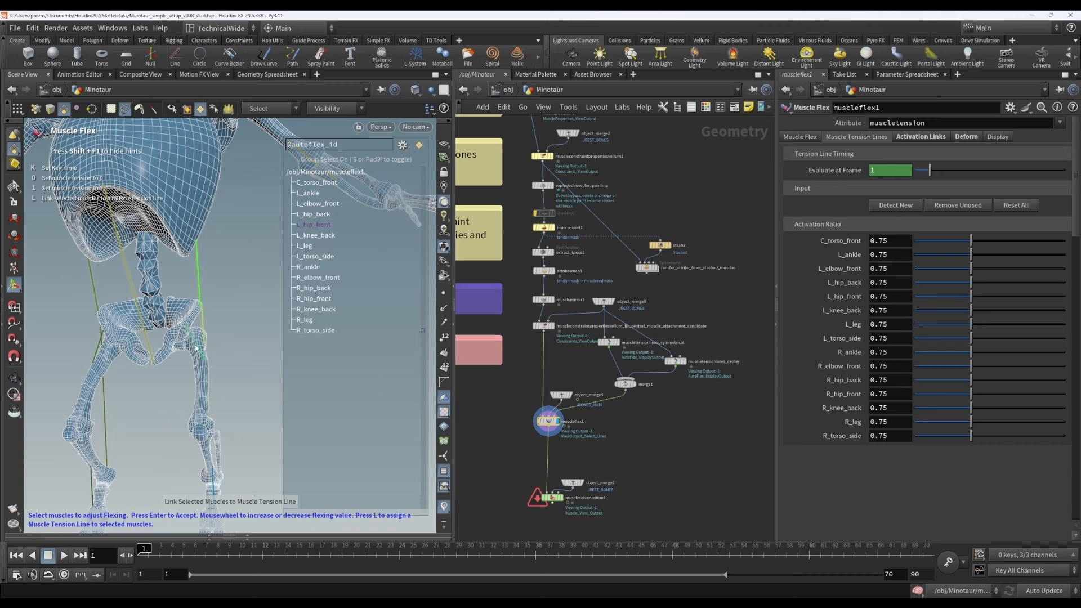
pyautogui.click(184, 382)
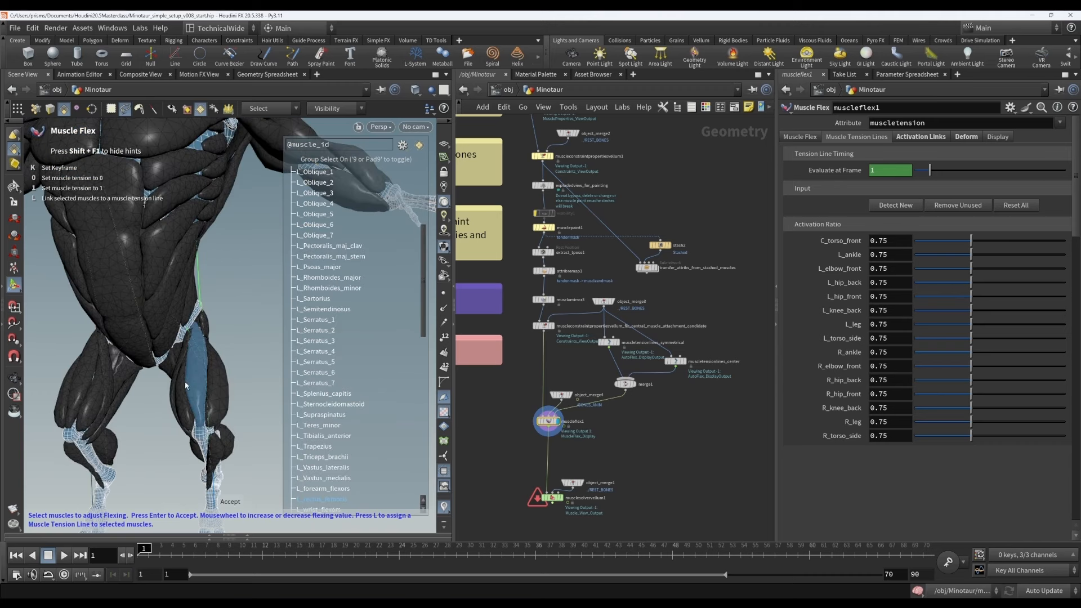
pyautogui.press('Return')
pyautogui.scroll(-4, 935, 318)
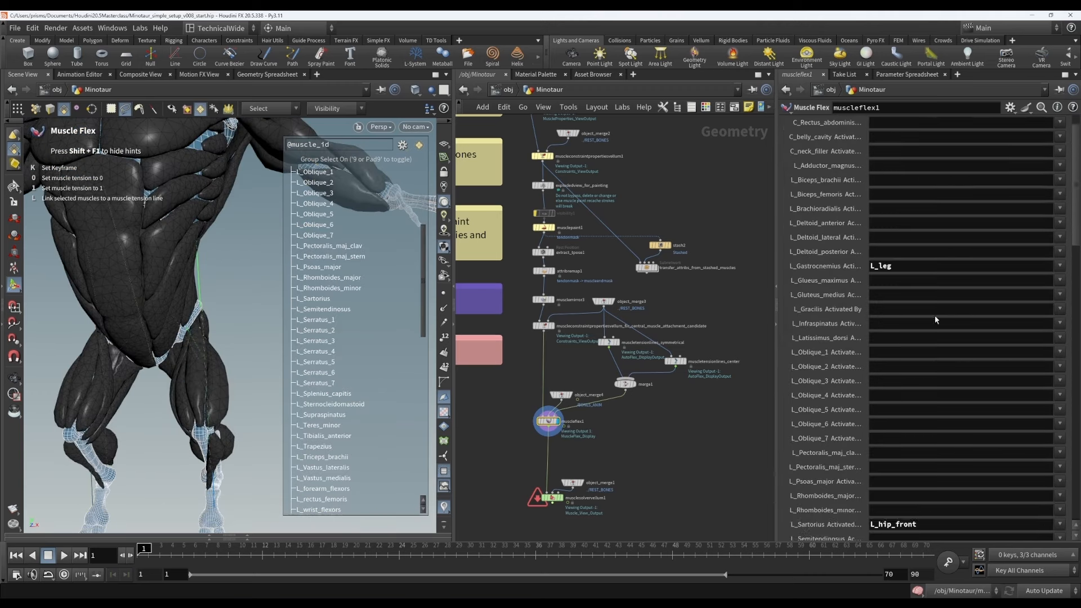
pyautogui.scroll(-3, 935, 324)
pyautogui.scroll(-4, 894, 355)
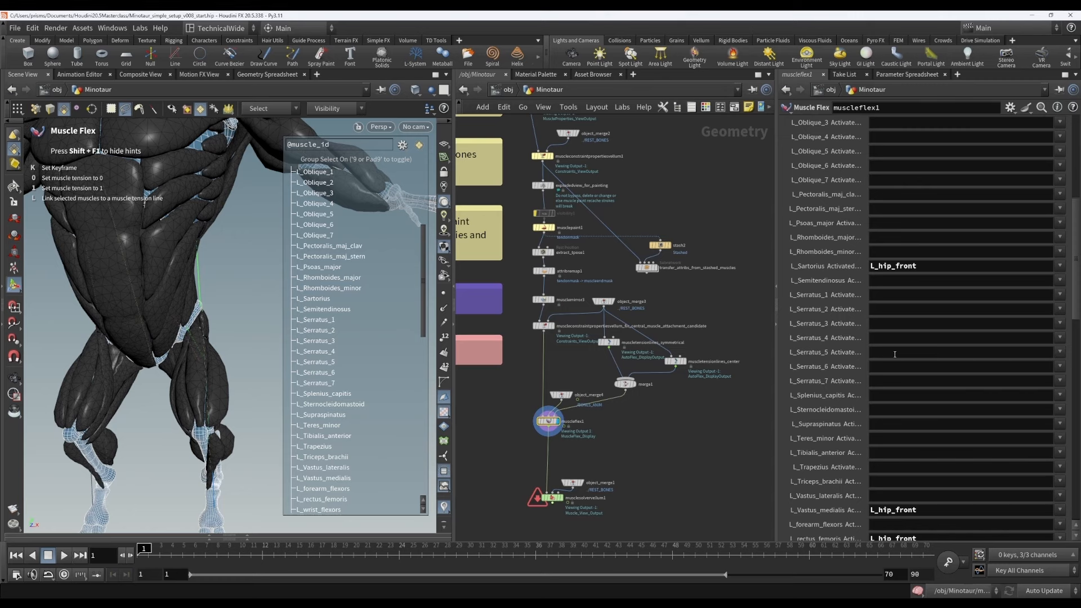
# Step: Link the L_Glueus_maximus, L_Biceps_femoris and L_Semitendinosus muscles to the L_hip_back tension line
pyautogui.keyDown('alt'); pyautogui.moveTo(247, 374); pyautogui.dragTo(193, 329); pyautogui.keyUp('alt')
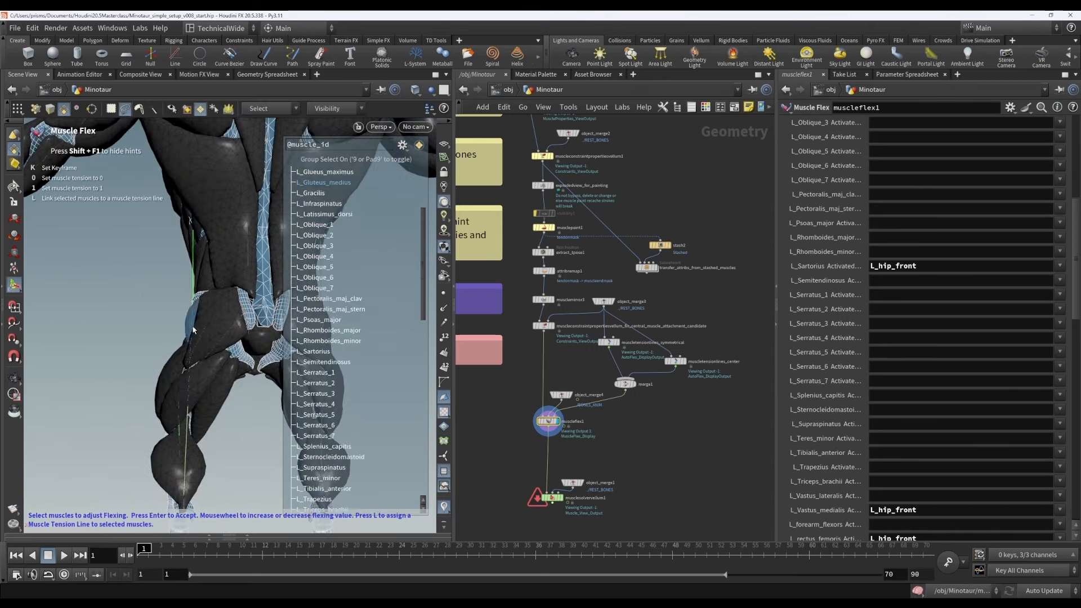
pyautogui.click(222, 333)
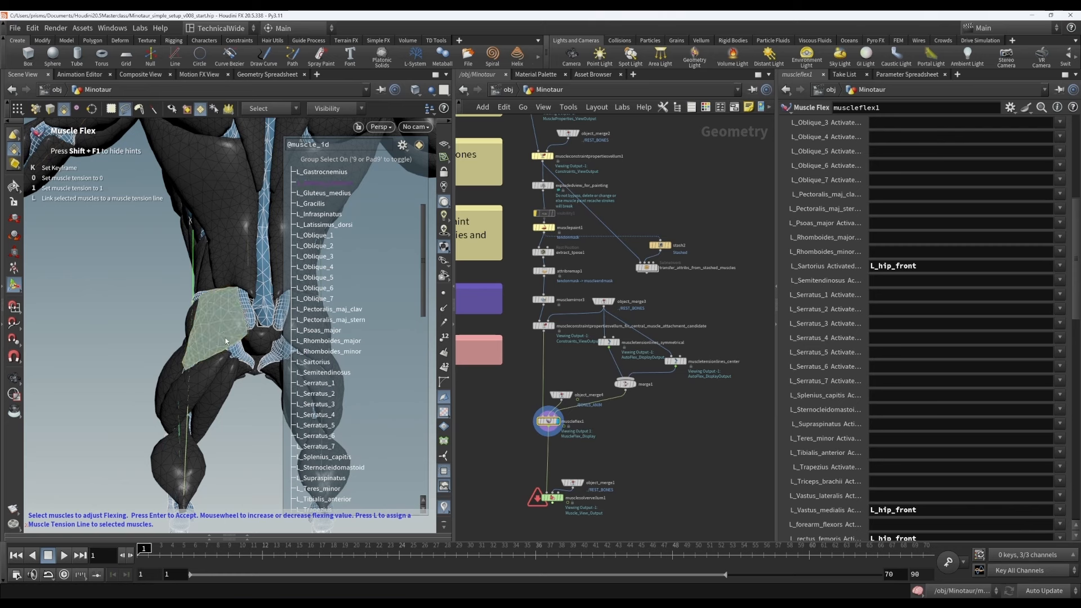
pyautogui.click(206, 376)
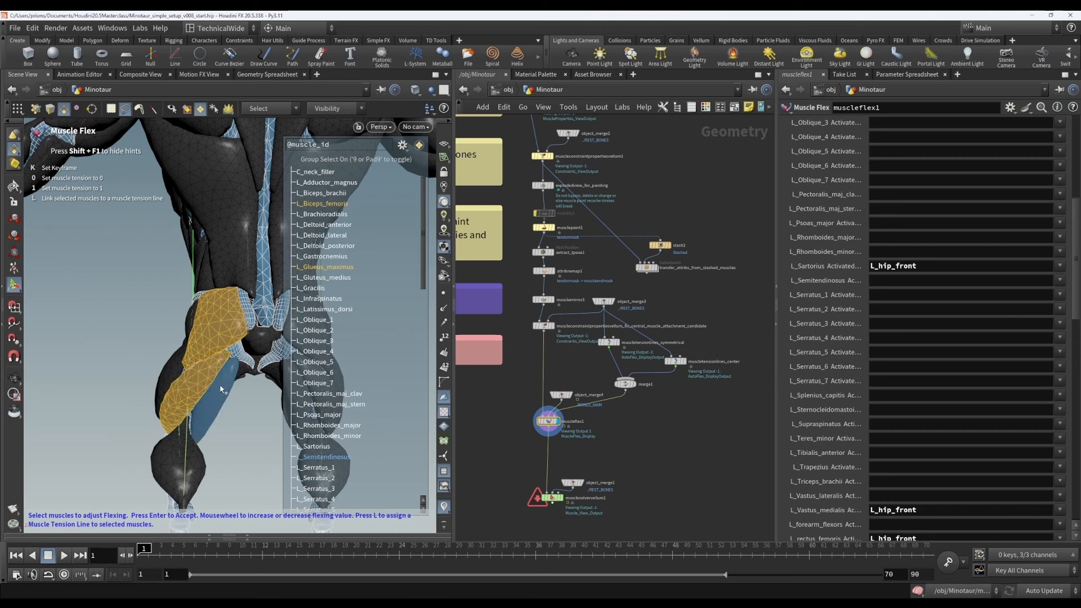
pyautogui.click(222, 389)
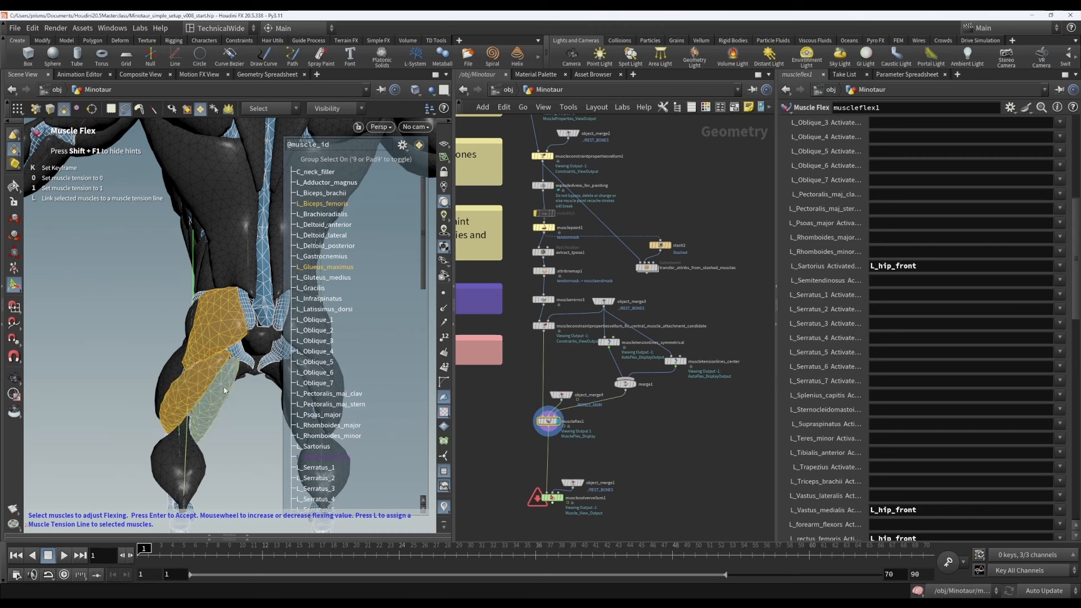
pyautogui.press('l')
pyautogui.click(222, 340)
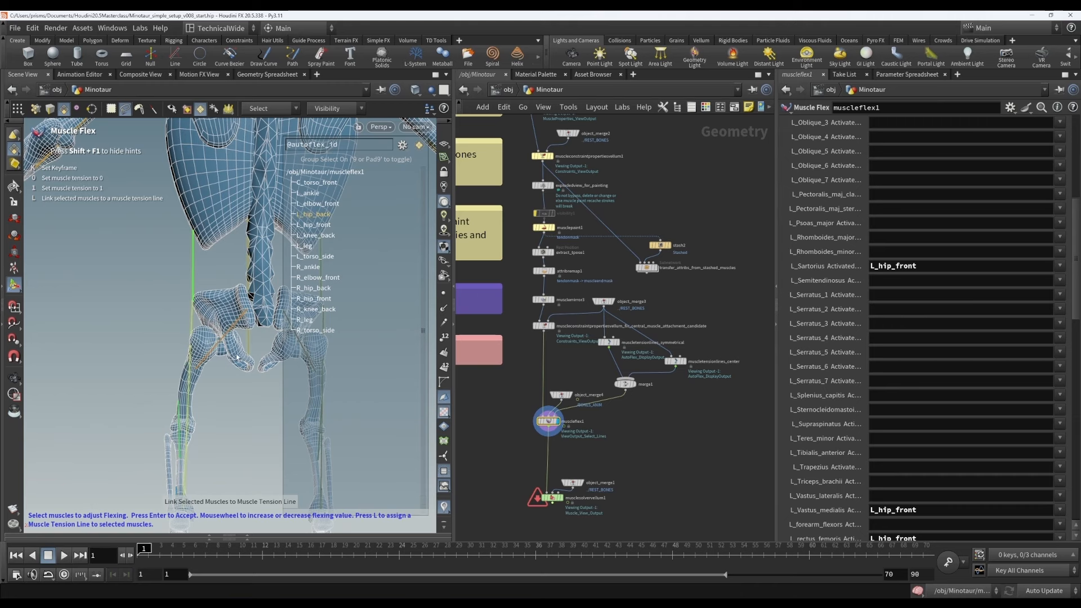
pyautogui.click(237, 357)
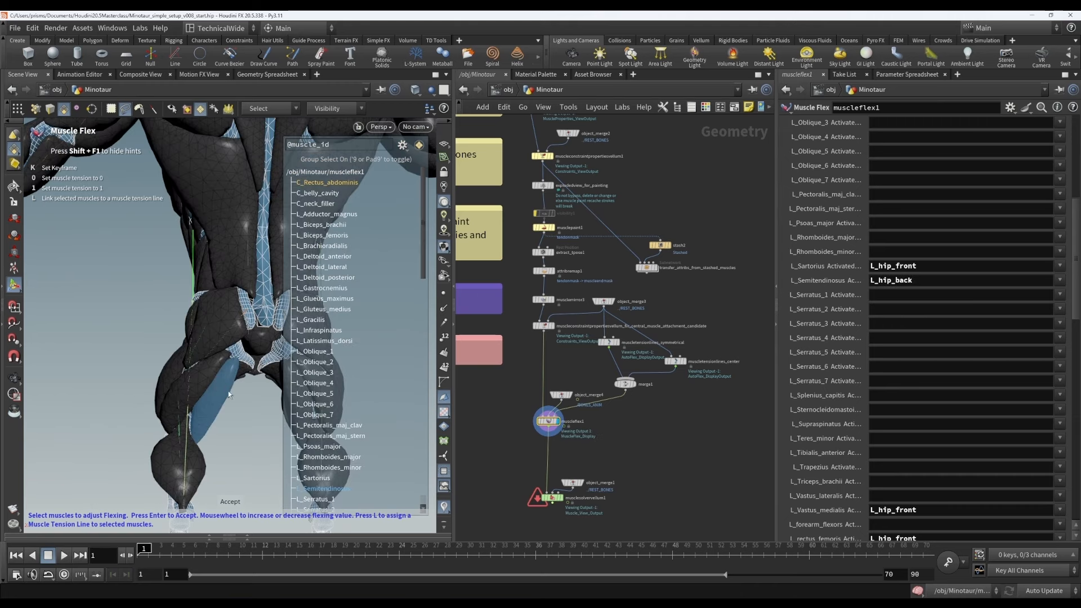
# Step: Link the L_Oblique_1 through L_Oblique_7 muscles to the L_torso_side tension line
pyautogui.press('Escape')
pyautogui.moveTo(229, 391); pyautogui.dragTo(219, 327)
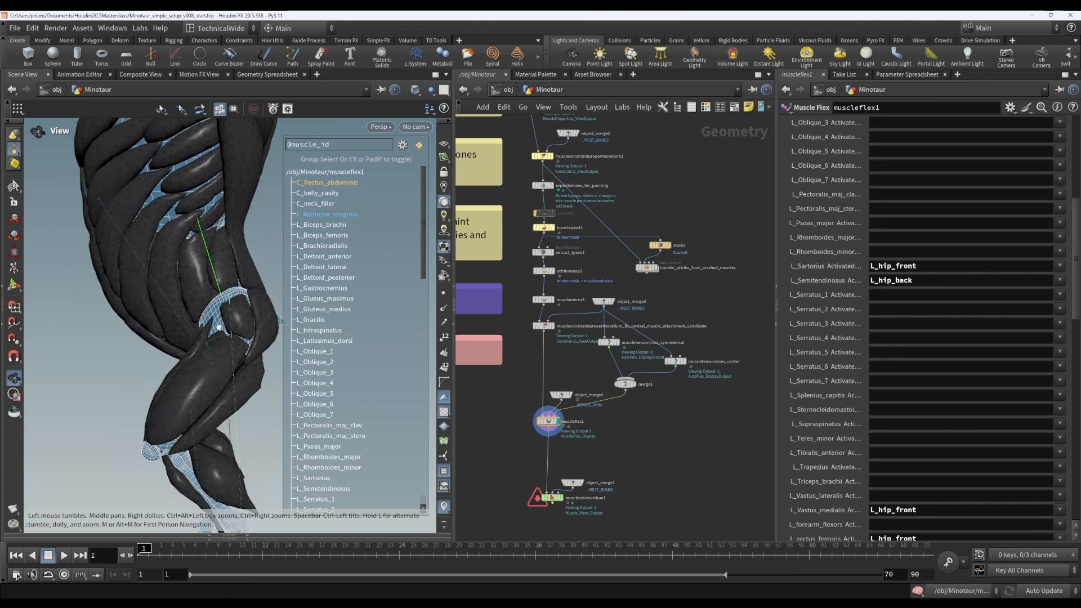
pyautogui.moveTo(219, 327); pyautogui.dragTo(135, 329, button='right')
pyautogui.moveTo(135, 330); pyautogui.dragTo(169, 307)
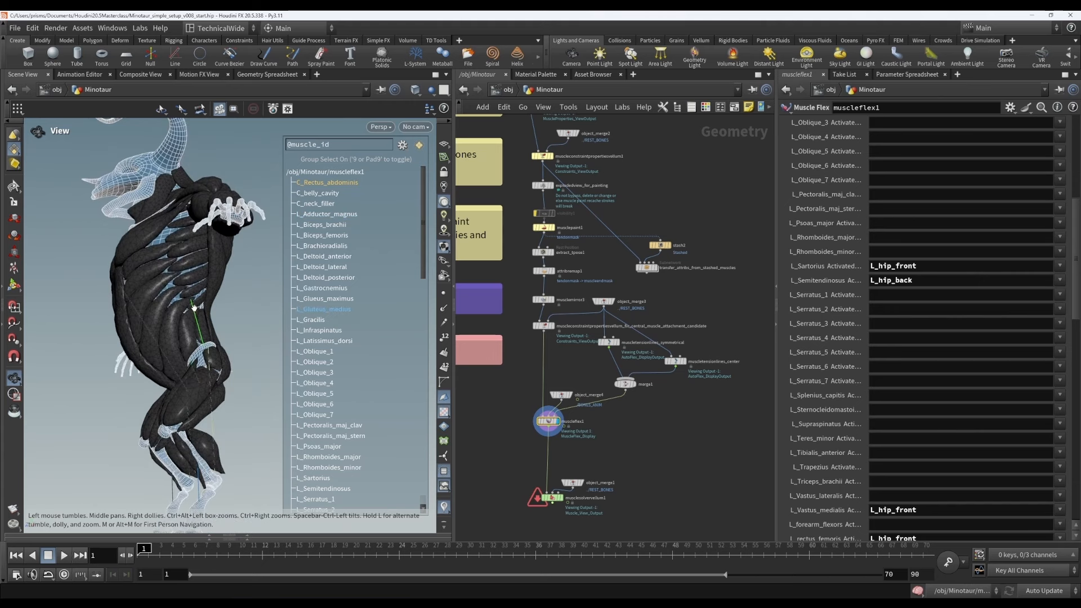
pyautogui.click(145, 258)
pyautogui.keyDown('shift'); pyautogui.click(135, 290); pyautogui.keyUp('shift')
pyautogui.keyDown('shift'); pyautogui.click(135, 329); pyautogui.keyUp('shift')
pyautogui.keyDown('shift'); pyautogui.click(147, 332); pyautogui.keyUp('shift')
pyautogui.keyDown('shift'); pyautogui.click(161, 338); pyautogui.keyUp('shift')
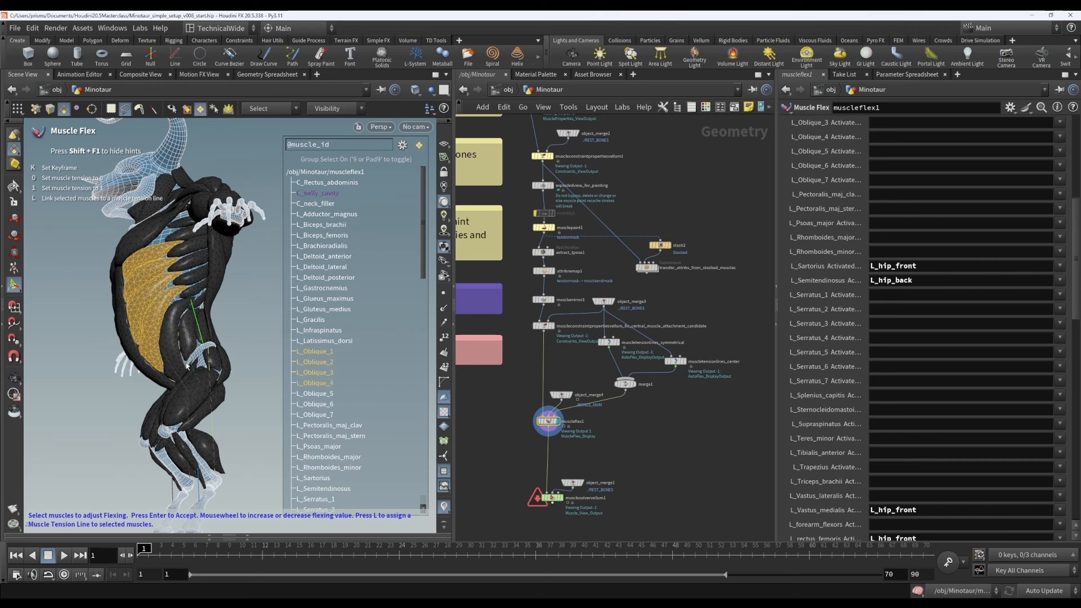
pyautogui.keyDown('shift'); pyautogui.click(176, 348); pyautogui.keyUp('shift')
pyautogui.keyDown('shift'); pyautogui.click(189, 343); pyautogui.keyUp('shift')
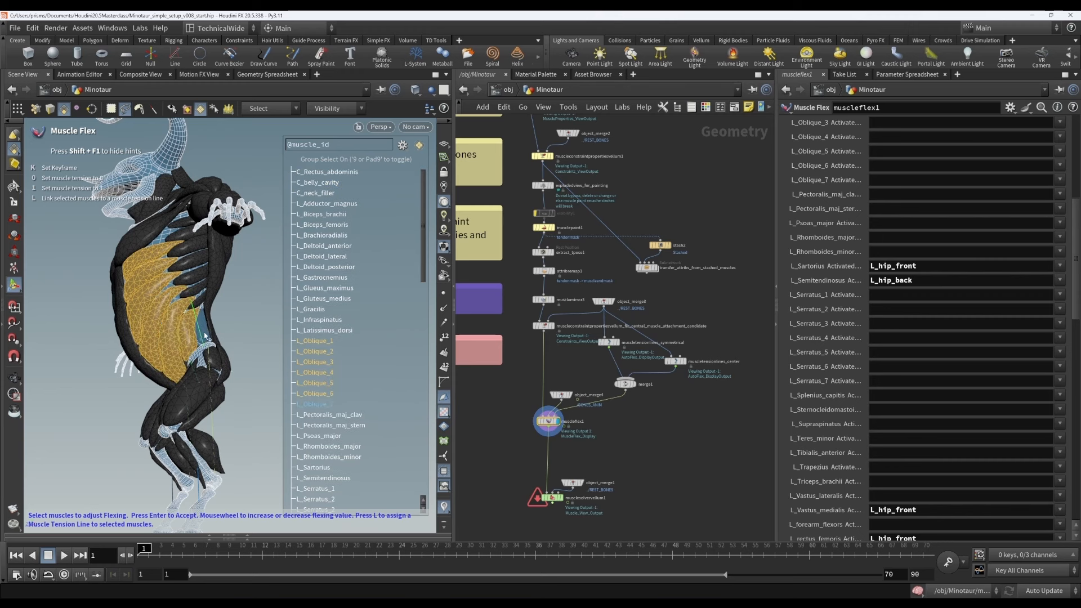
pyautogui.press('l')
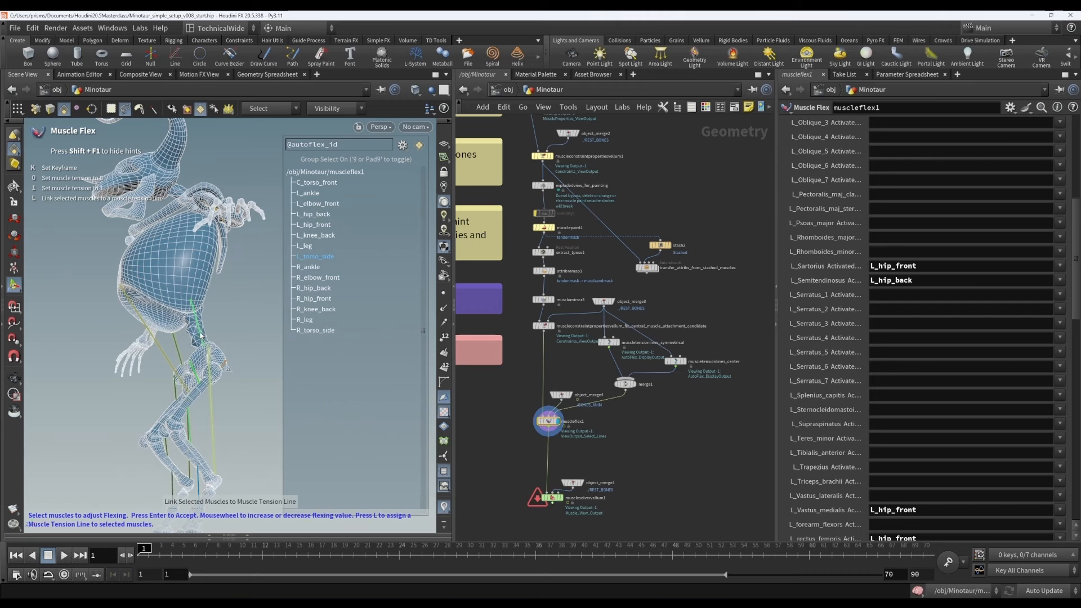
pyautogui.click(212, 353)
pyautogui.keyDown('alt'); pyautogui.moveTo(231, 348); pyautogui.dragTo(193, 432); pyautogui.keyUp('alt')
pyautogui.press('Return')
# Step: Link the L_Tibialis_anterior muscle to the L_ankle tension line and the L_Vastus_lateralis muscle to the L_leg tension line
pyautogui.press('l')
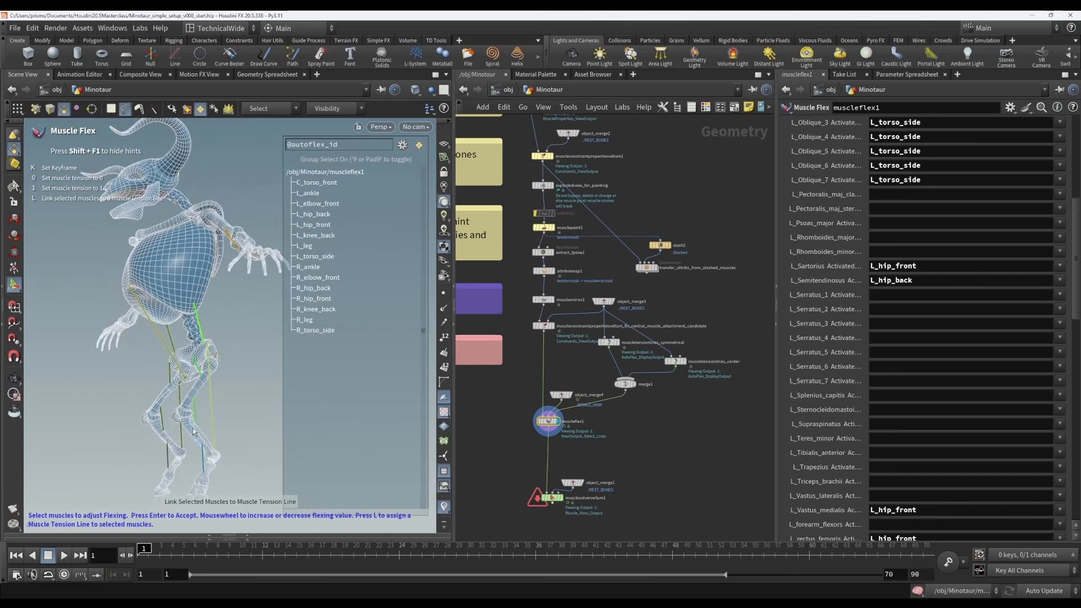
pyautogui.click(202, 461)
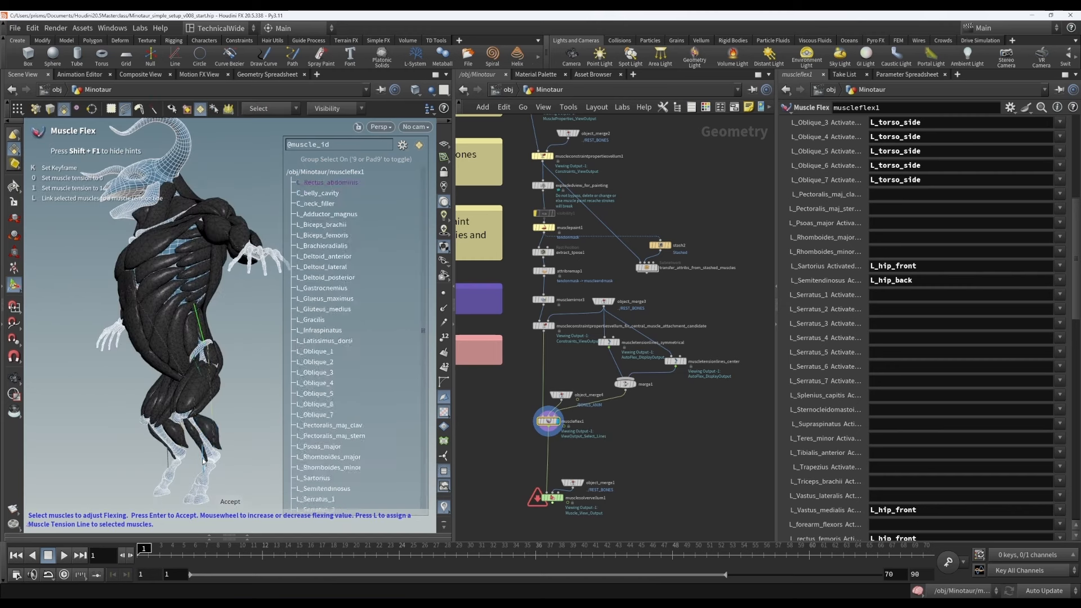
pyautogui.moveTo(234, 406); pyautogui.dragTo(177, 393)
pyautogui.click(177, 393)
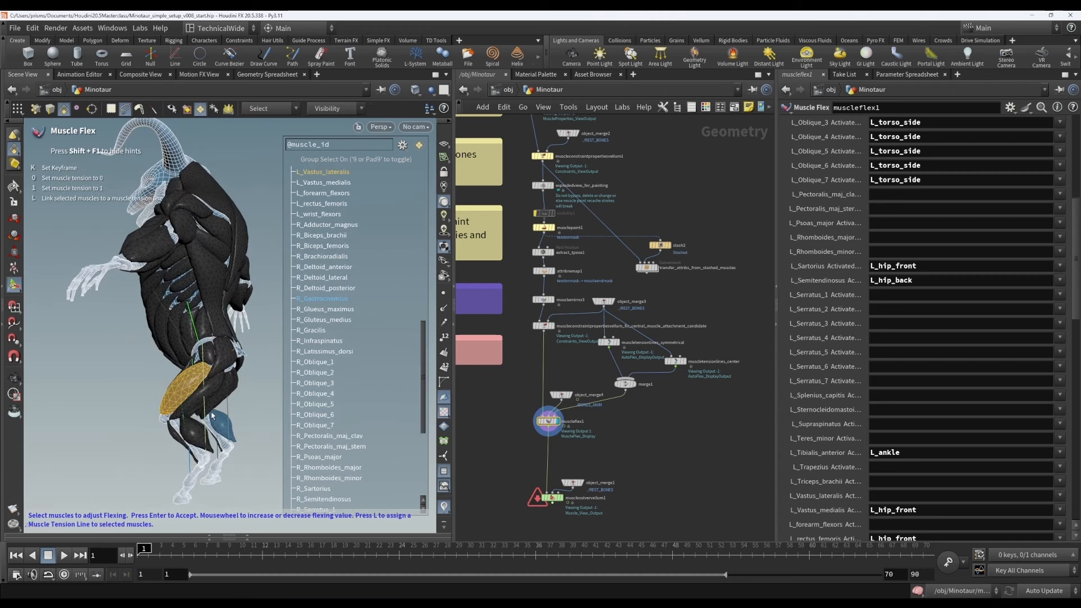
pyautogui.press('l')
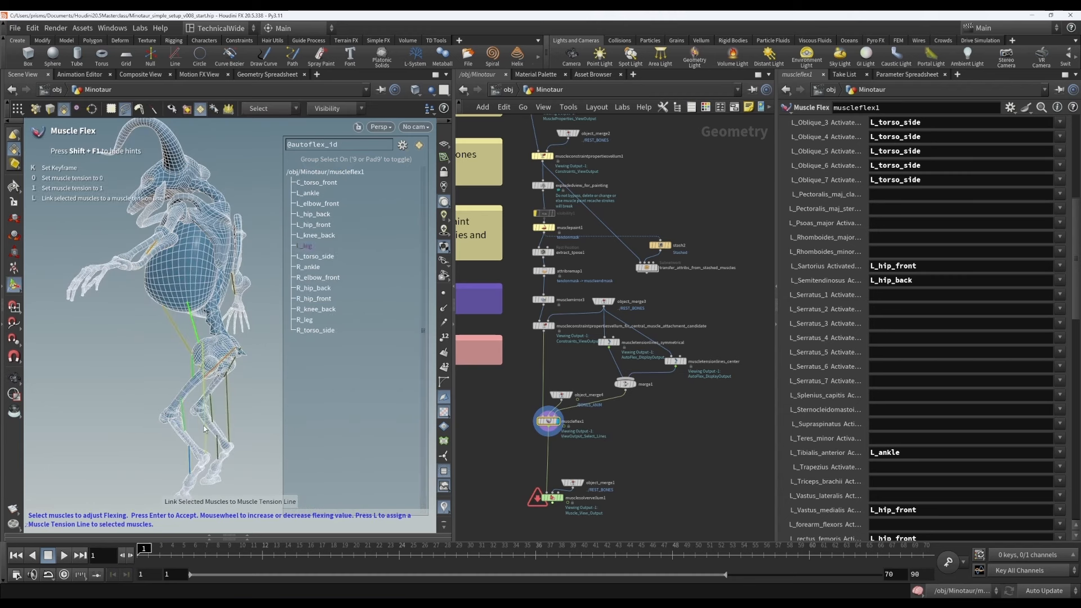
pyautogui.click(198, 431)
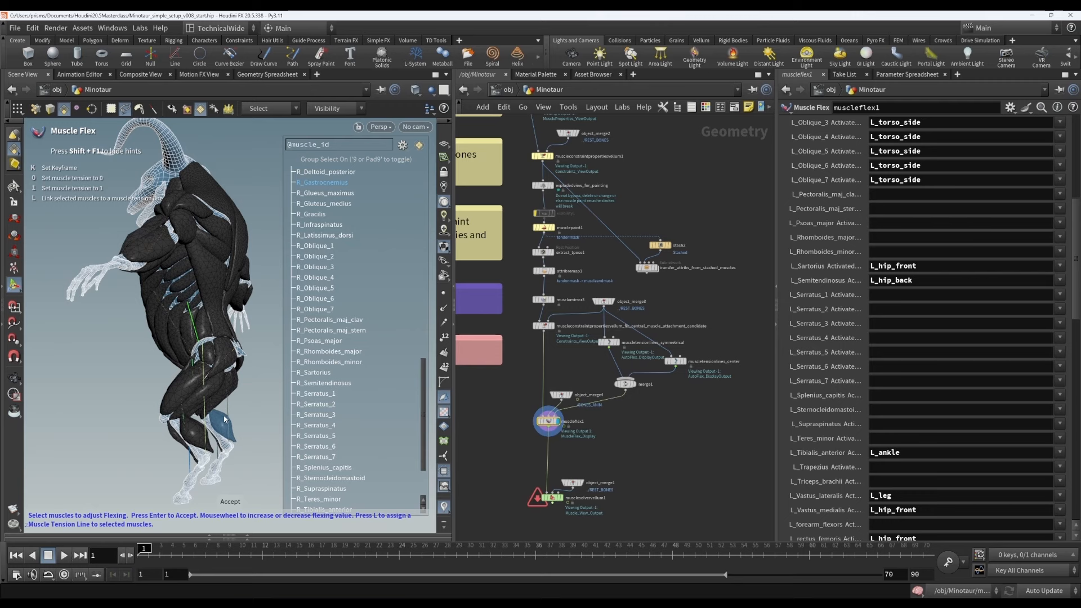
# Step: On the muscletensionlines_symmetrical node, draw a new tension line from the front of the chest to the left upper arm
pyautogui.keyDown('alt'); pyautogui.moveTo(213, 414); pyautogui.dragTo(256, 400); pyautogui.keyUp('alt')
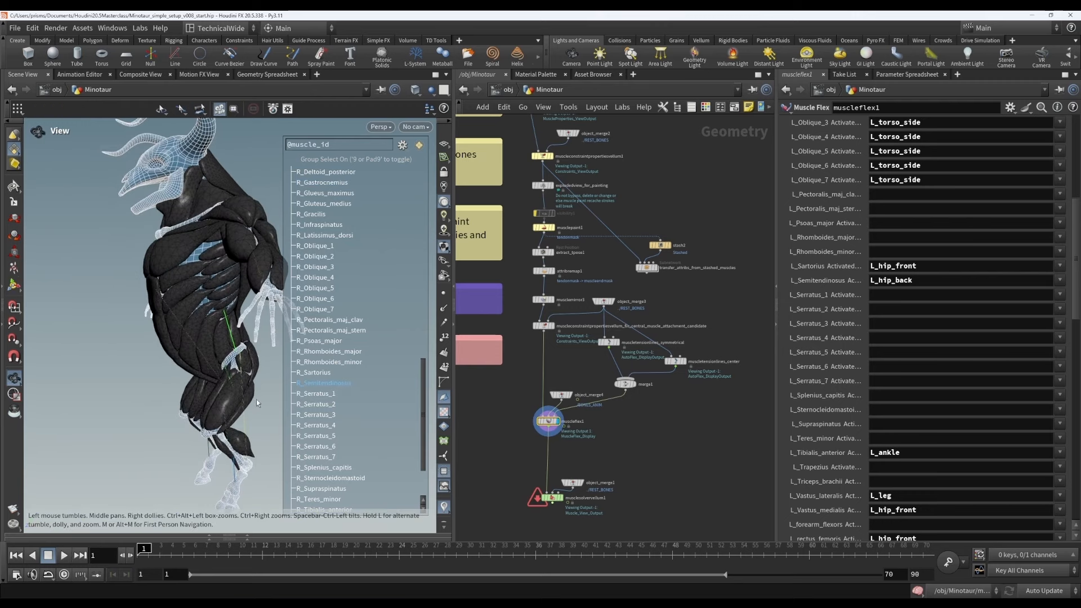
pyautogui.moveTo(188, 309)
pyautogui.mouseDown()
pyautogui.moveTo(230, 314)
pyautogui.moveTo(194, 306)
pyautogui.mouseUp()
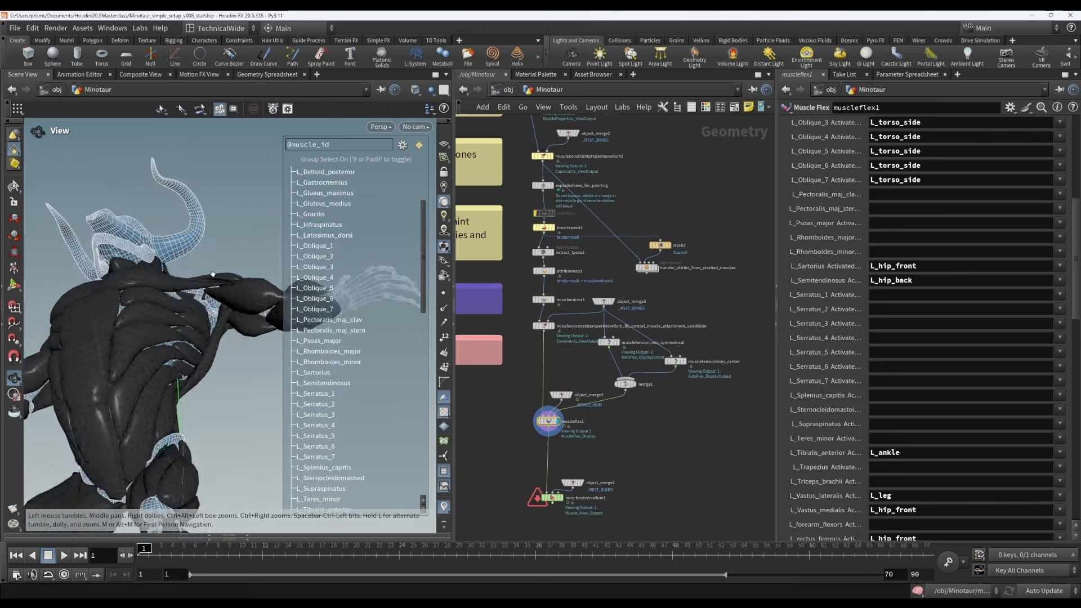
pyautogui.press('Return')
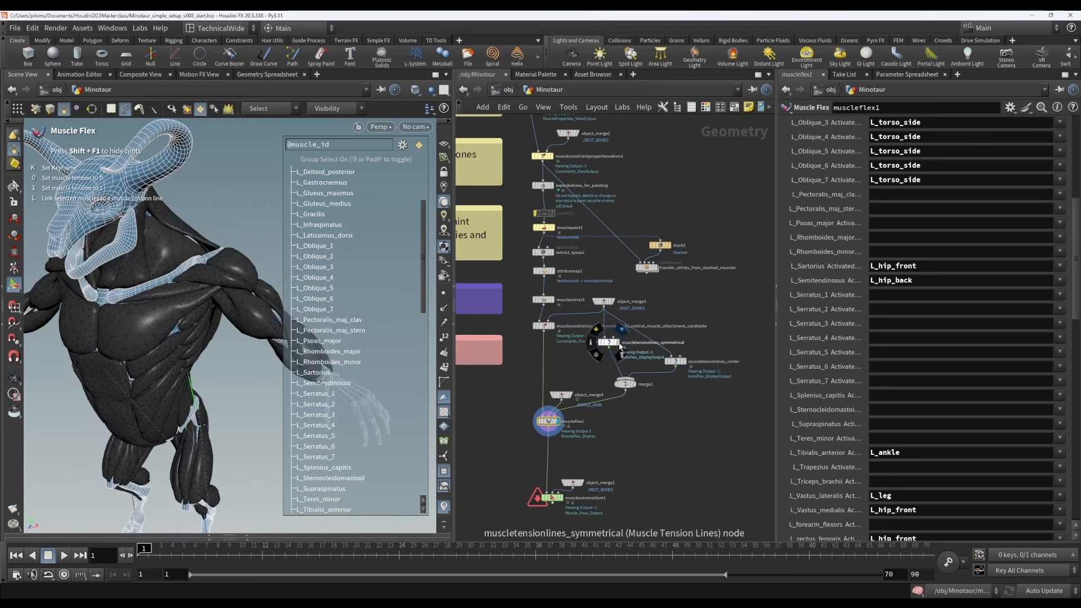
pyautogui.click(623, 349)
pyautogui.keyDown('alt'); pyautogui.moveTo(244, 248); pyautogui.dragTo(76, 417, button='middle'); pyautogui.keyUp('alt')
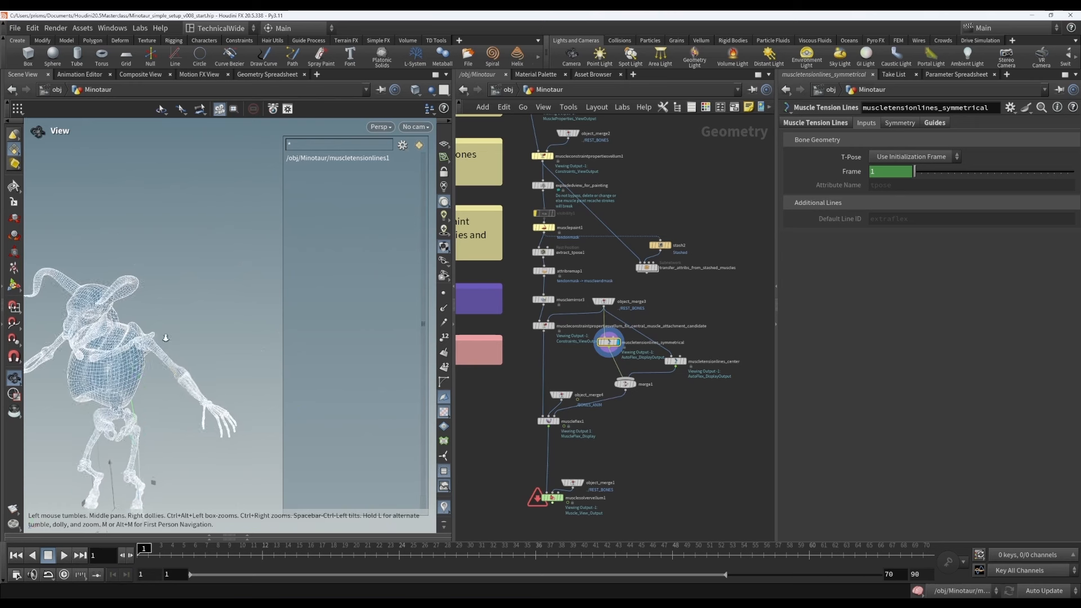
pyautogui.keyDown('alt'); pyautogui.moveTo(76, 417); pyautogui.dragTo(259, 304, button='right'); pyautogui.keyUp('alt')
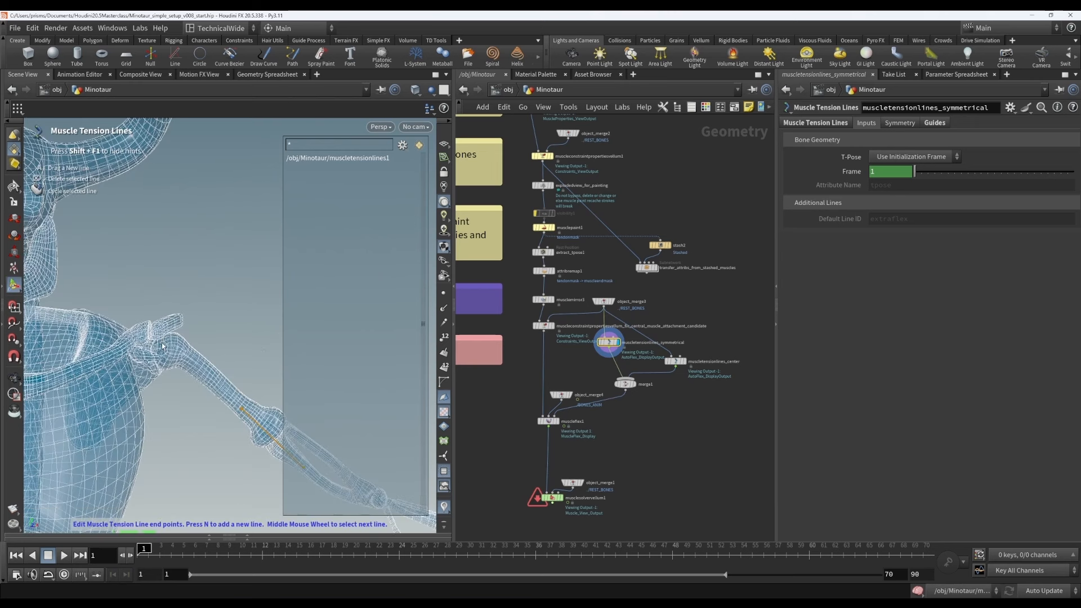
pyautogui.moveTo(94, 360)
pyautogui.mouseDown()
pyautogui.moveTo(214, 373)
pyautogui.moveTo(225, 360)
pyautogui.moveTo(211, 393)
pyautogui.moveTo(234, 380)
pyautogui.mouseUp()
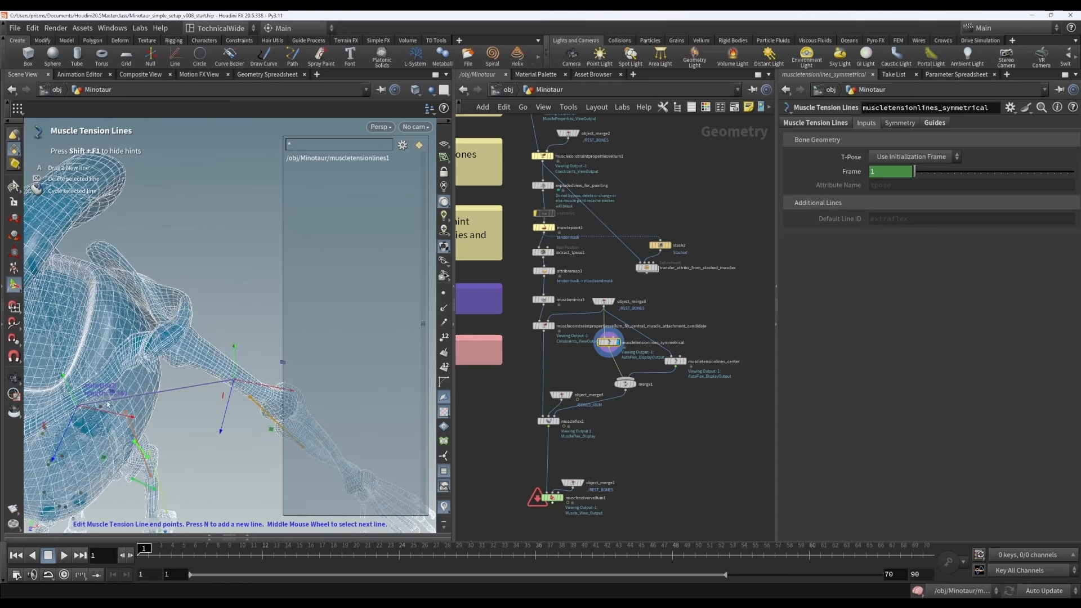
pyautogui.moveTo(79, 405); pyautogui.dragTo(82, 402)
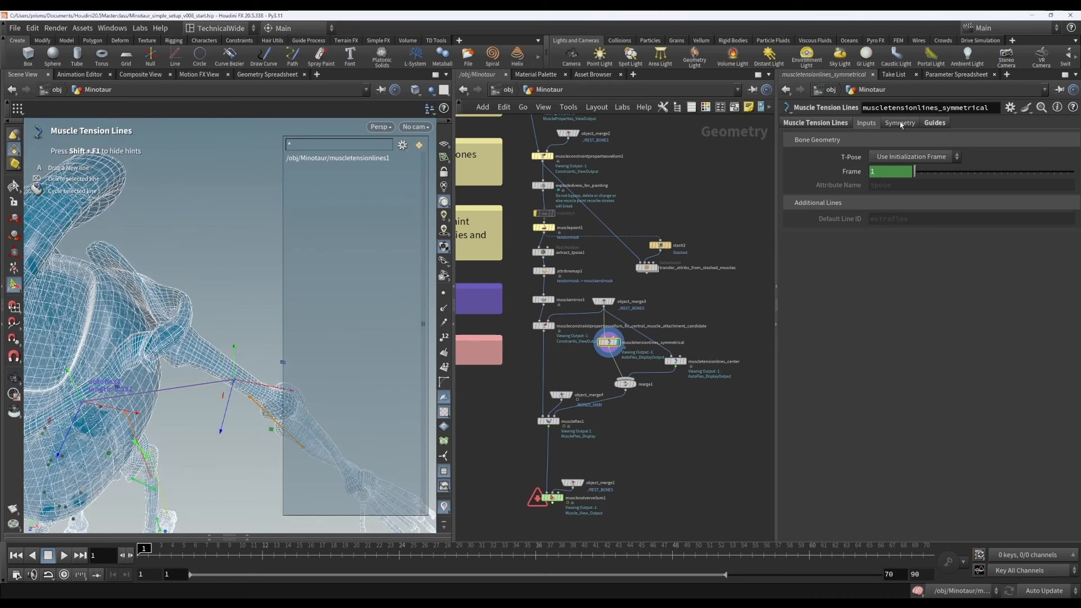
# Step: Set the line ID of the new chest-to-arm tension line to L_shoulder_front
pyautogui.click(819, 123)
pyautogui.click(883, 154)
pyautogui.doubleClick(956, 186)
pyautogui.write('L_shoulder_front')
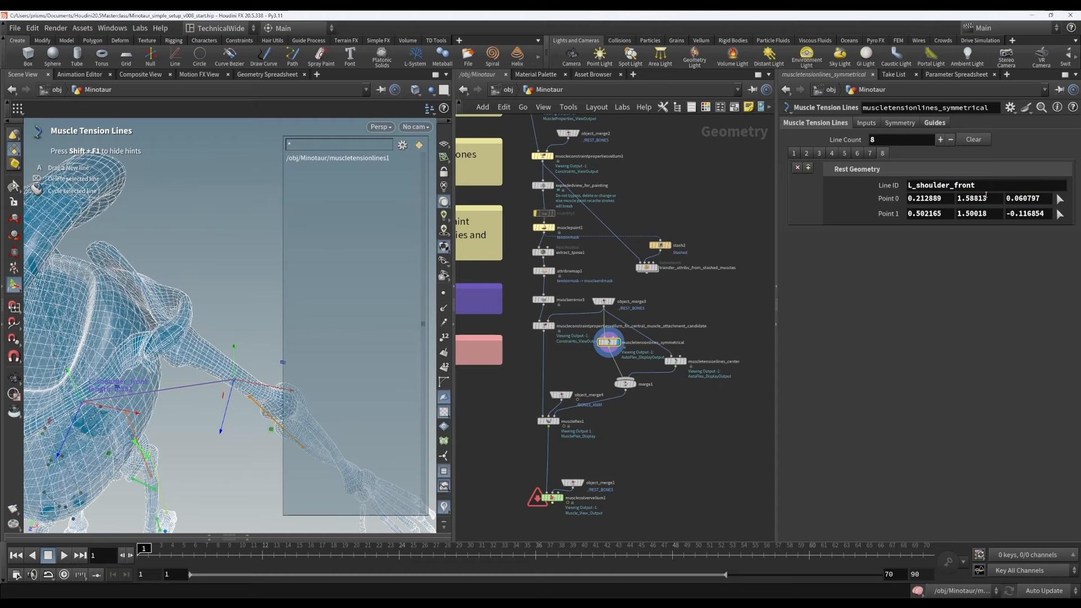
# Step: Draw a tension line about 0.29 long from the left upper arm to the shoulder blade and name it L_shoulder_back
pyautogui.moveTo(263, 316)
pyautogui.keyDown('alt'); pyautogui.mouseDown()
pyautogui.moveTo(91, 282)
pyautogui.moveTo(112, 383)
pyautogui.moveTo(220, 359)
pyautogui.moveTo(169, 315)
pyautogui.mouseUp(); pyautogui.keyUp('alt')
pyautogui.press('n')
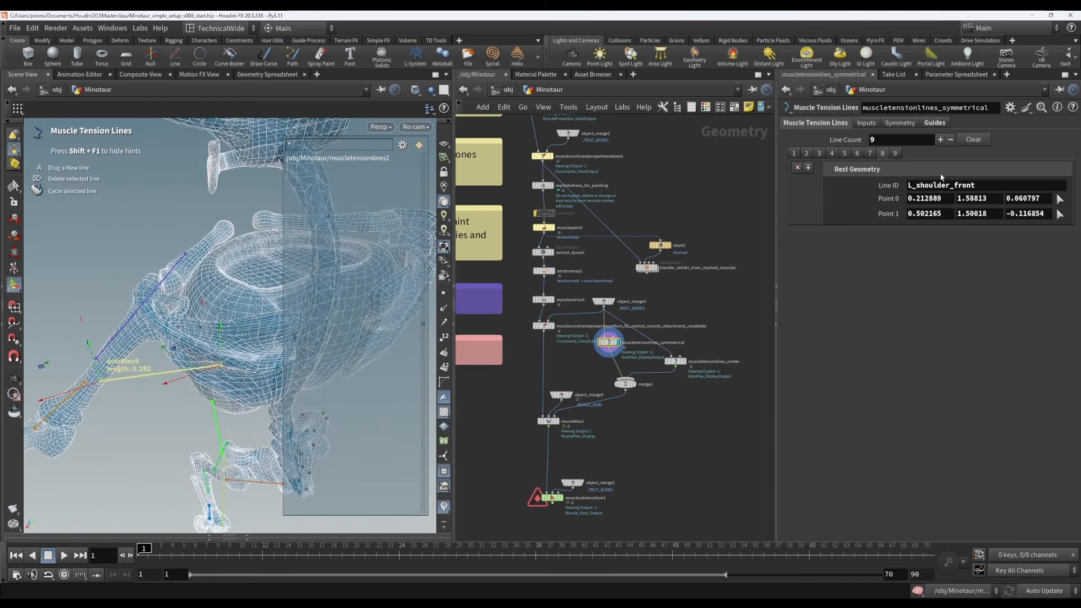
pyautogui.doubleClick(961, 183)
pyautogui.write('L')
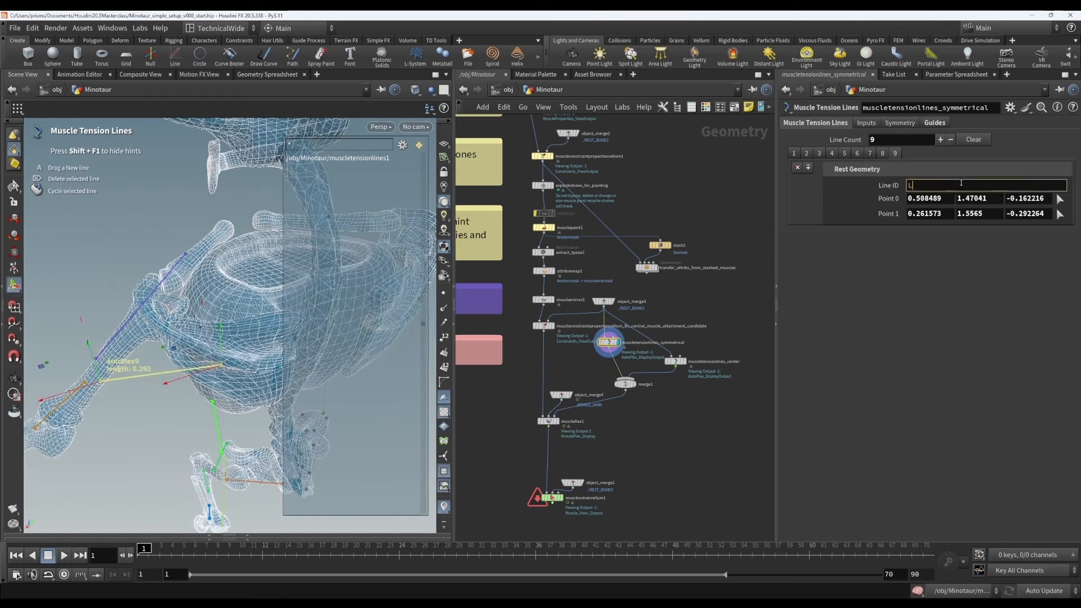
pyautogui.write('_shoulder_back')
pyautogui.press('Return')
# Step: Draw a tension line about 0.15 long from the left upper arm to the top of the shoulder and name it L_shoulder_side
pyautogui.moveTo(284, 347)
pyautogui.keyDown('alt'); pyautogui.mouseDown()
pyautogui.moveTo(137, 387)
pyautogui.moveTo(141, 312)
pyautogui.mouseUp(); pyautogui.keyUp('alt')
pyautogui.click(909, 153)
pyautogui.doubleClick(943, 185)
pyautogui.write('L_ghhoulder_side')
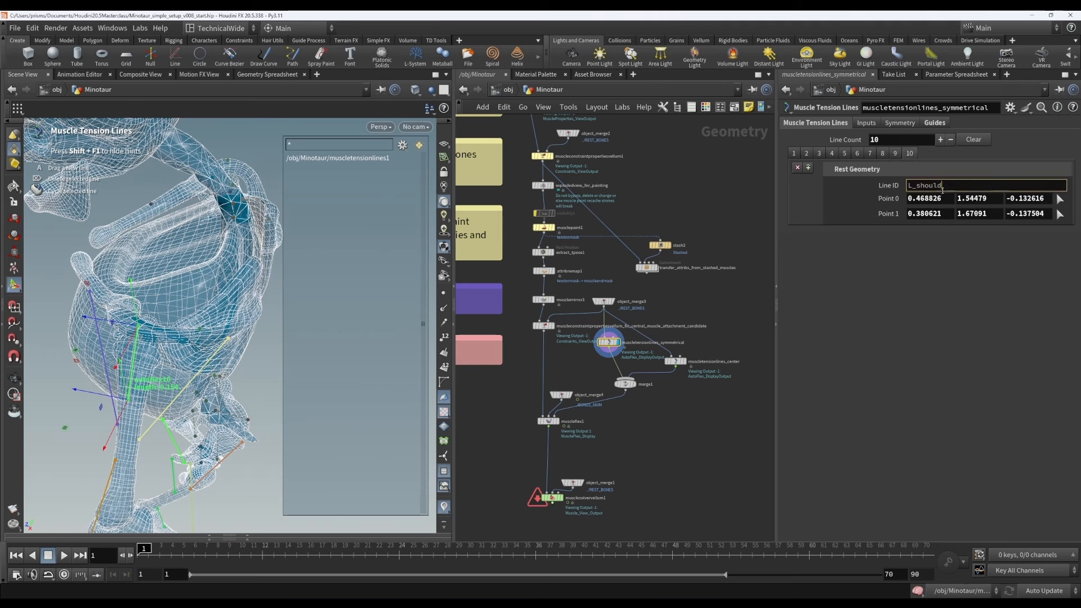
pyautogui.press('Return')
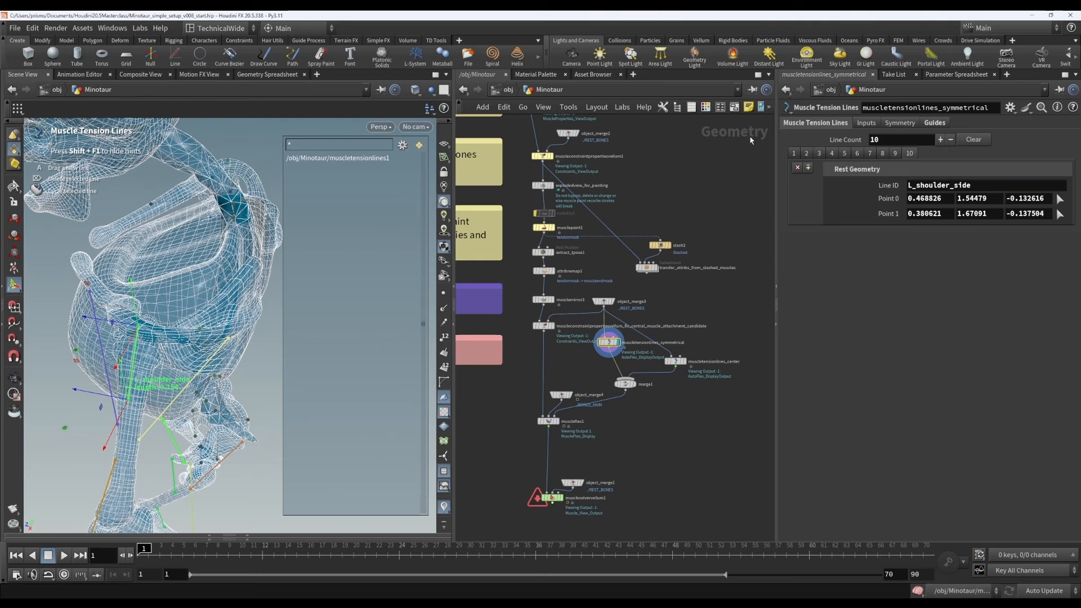
# Step: Detect the newly added shoulder tension lines in the muscle tension line settings of muscleflex1
pyautogui.click(547, 421)
pyautogui.scroll(6, 996, 193)
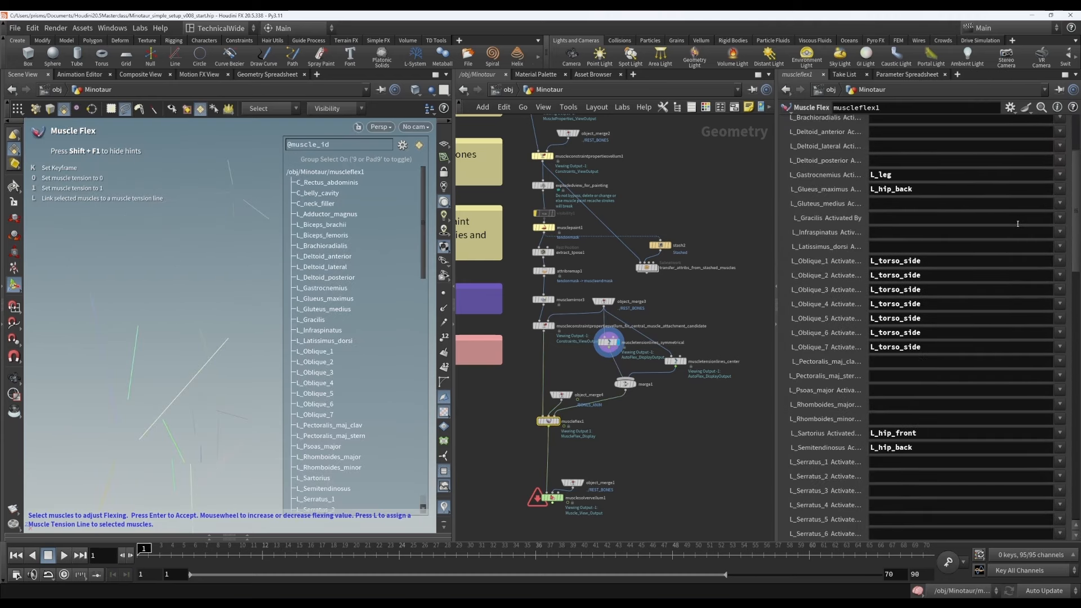
pyautogui.click(867, 137)
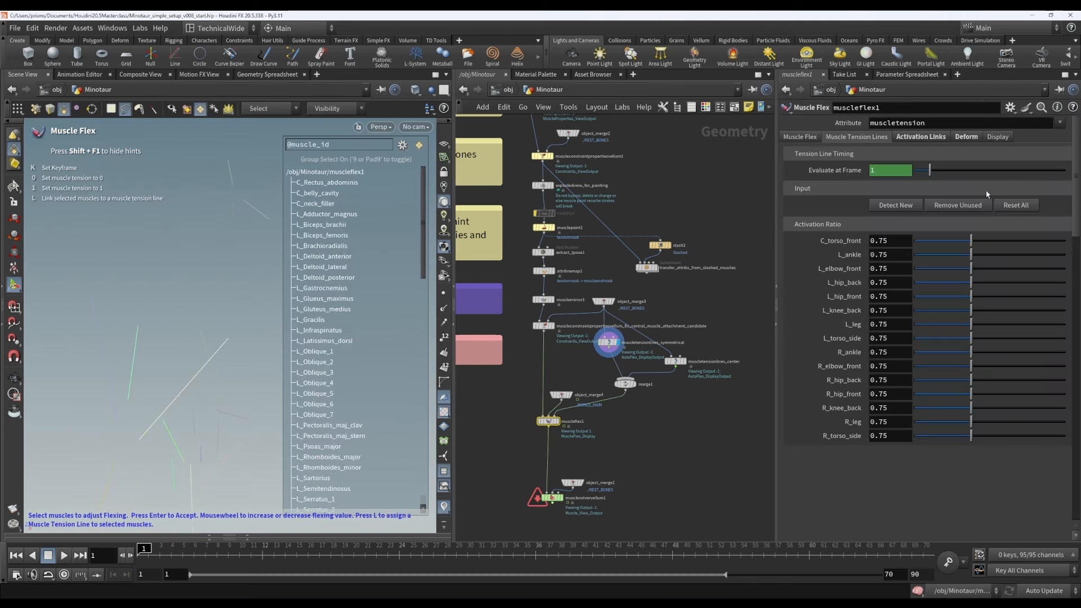
pyautogui.click(908, 206)
pyautogui.scroll(-3, 950, 329)
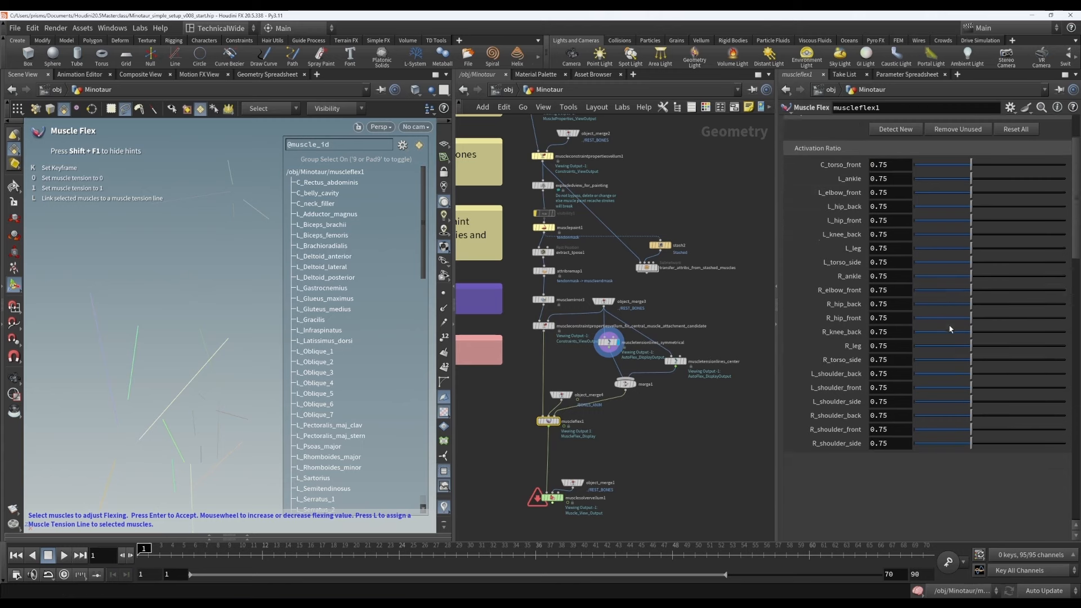
# Step: Display muscleflex1 and link the L_Pectoralis_maj_clav and L_Pectoralis_maj_stern muscles to the L_shoulder_front tension line
pyautogui.click(556, 422)
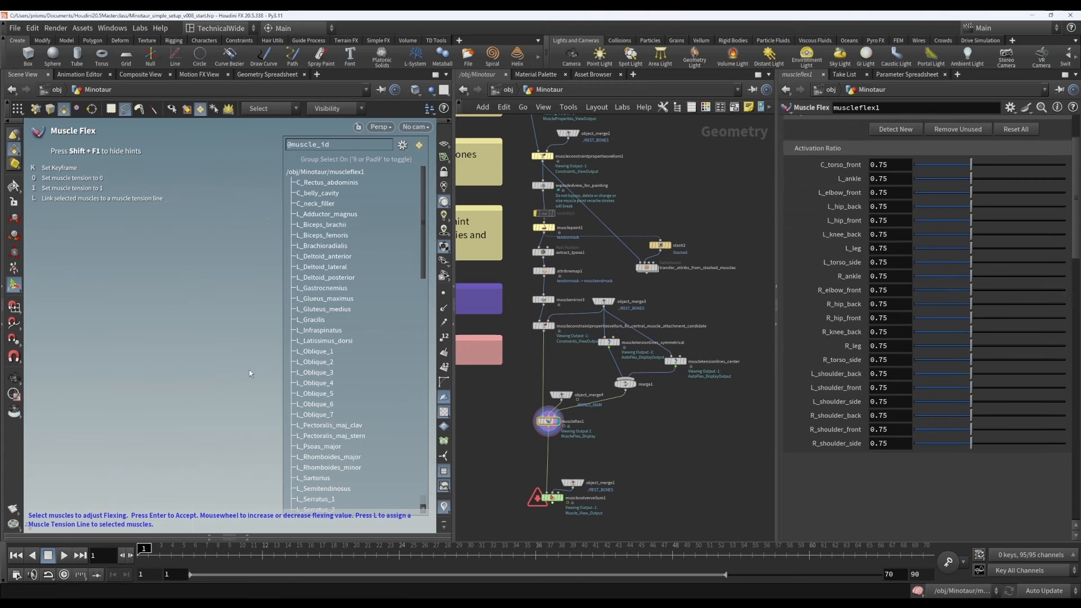
pyautogui.keyDown('alt'); pyautogui.moveTo(222, 340); pyautogui.dragTo(141, 335); pyautogui.keyUp('alt')
pyautogui.press('Return')
pyautogui.click(134, 332)
pyautogui.keyDown('shift'); pyautogui.click(139, 297); pyautogui.keyUp('shift')
pyautogui.press('l')
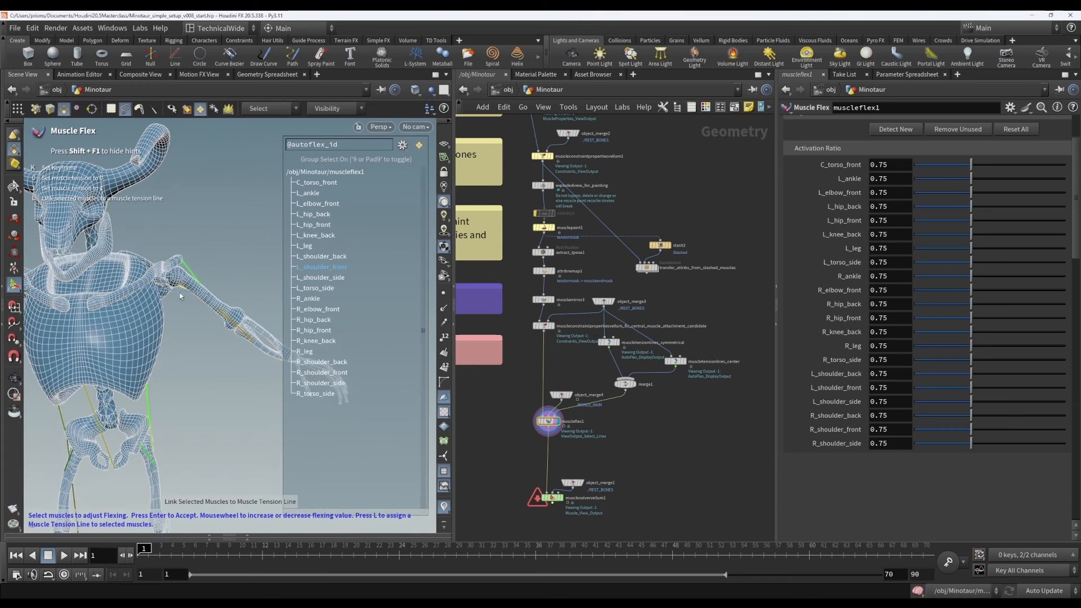
pyautogui.press('Return')
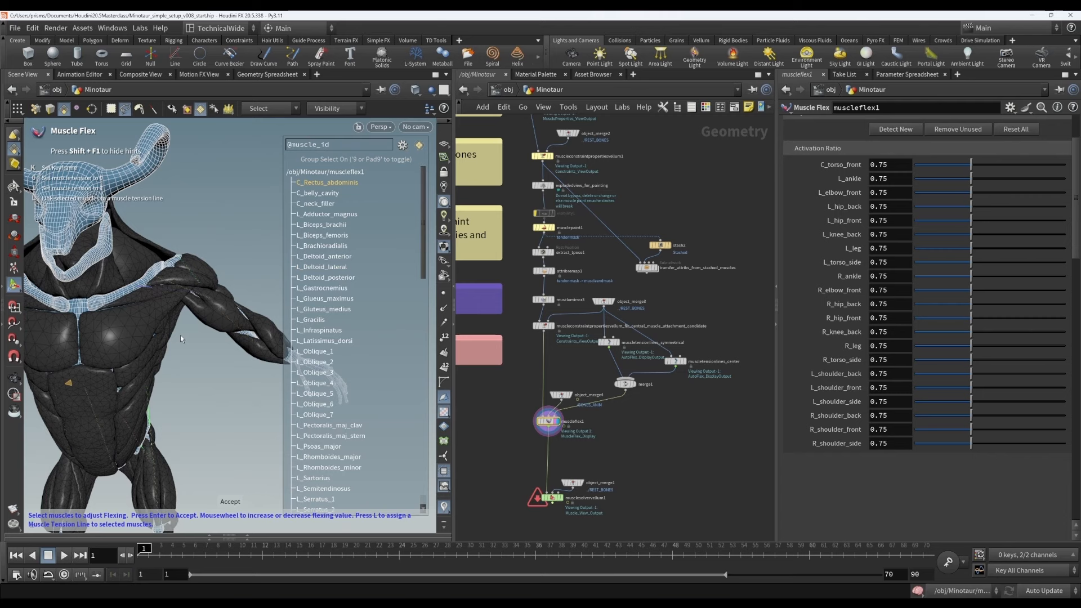
# Step: Link the L_Deltoid_anterior, L_Deltoid_lateral and L_Deltoid_posterior muscles to the L_shoulder_side tension line
pyautogui.keyDown('alt'); pyautogui.moveTo(191, 336); pyautogui.dragTo(198, 308); pyautogui.keyUp('alt')
pyautogui.click(197, 308)
pyautogui.keyDown('shift'); pyautogui.click(179, 310); pyautogui.keyUp('shift')
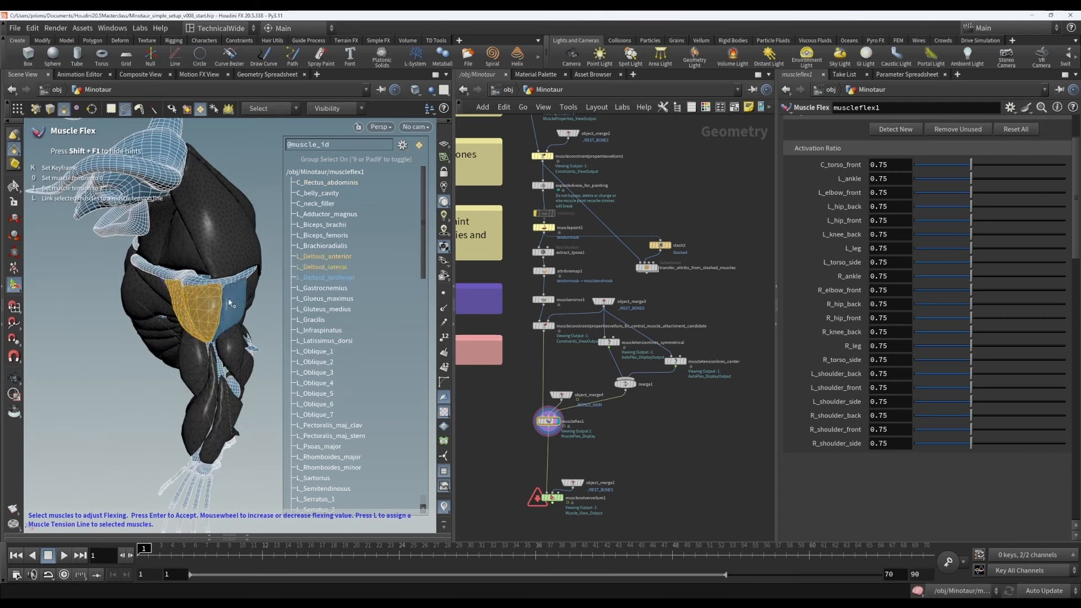
pyautogui.press('l')
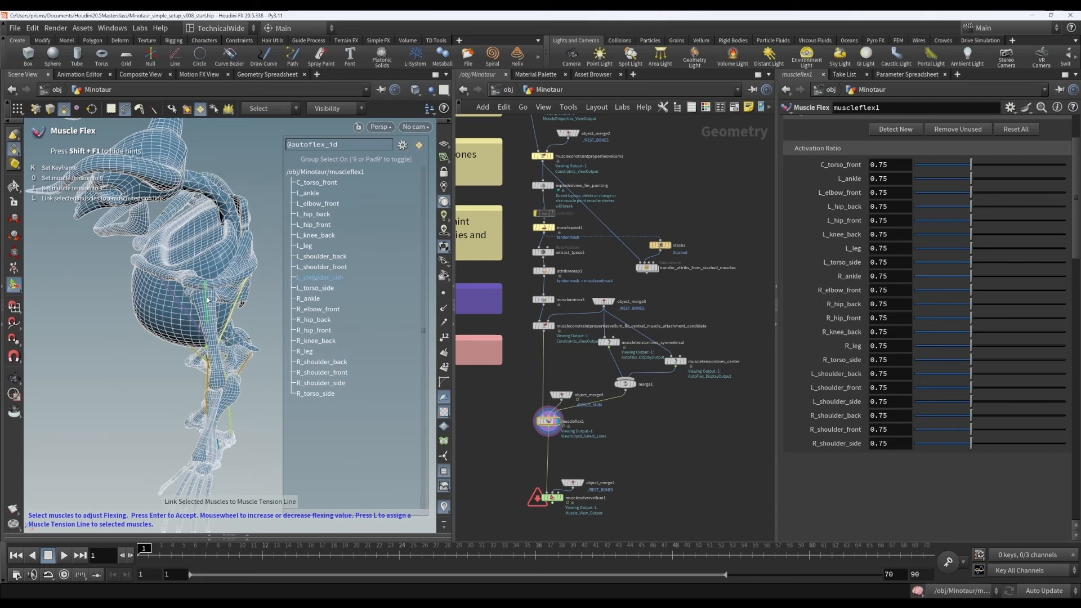
pyautogui.click(208, 300)
pyautogui.press('Return')
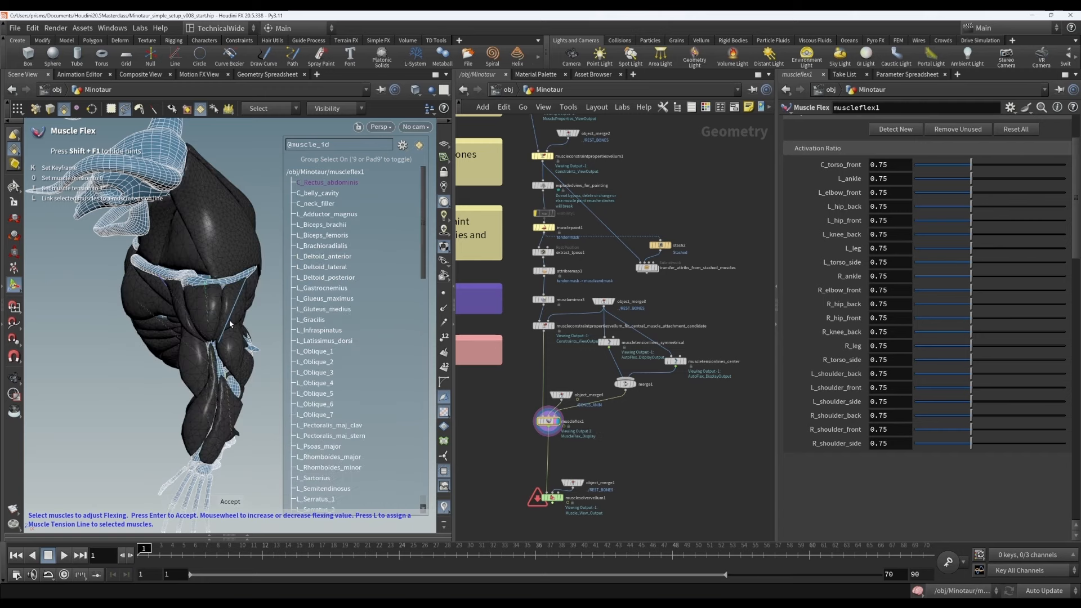
# Step: Link the L_Triceps_brachii and L_Infraspinatus muscles to the L_shoulder_back tension line and check the activation links
pyautogui.keyDown('alt'); pyautogui.moveTo(229, 321); pyautogui.dragTo(148, 343); pyautogui.keyUp('alt')
pyautogui.press('Return')
pyautogui.click(137, 367)
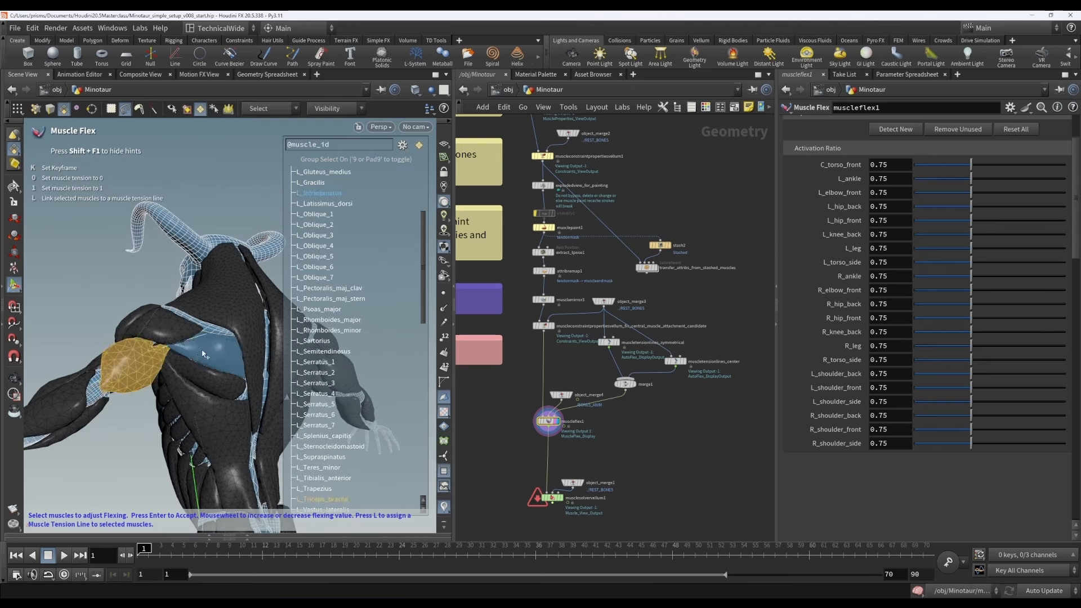
pyautogui.press('l')
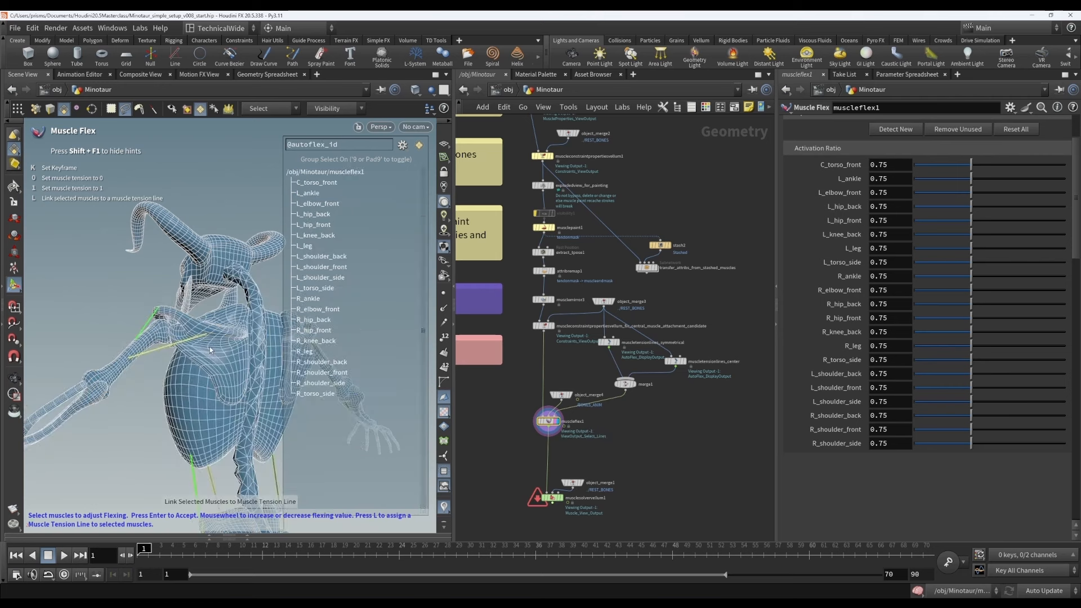
pyautogui.click(175, 347)
pyautogui.press('Return')
pyautogui.scroll(3, 946, 161)
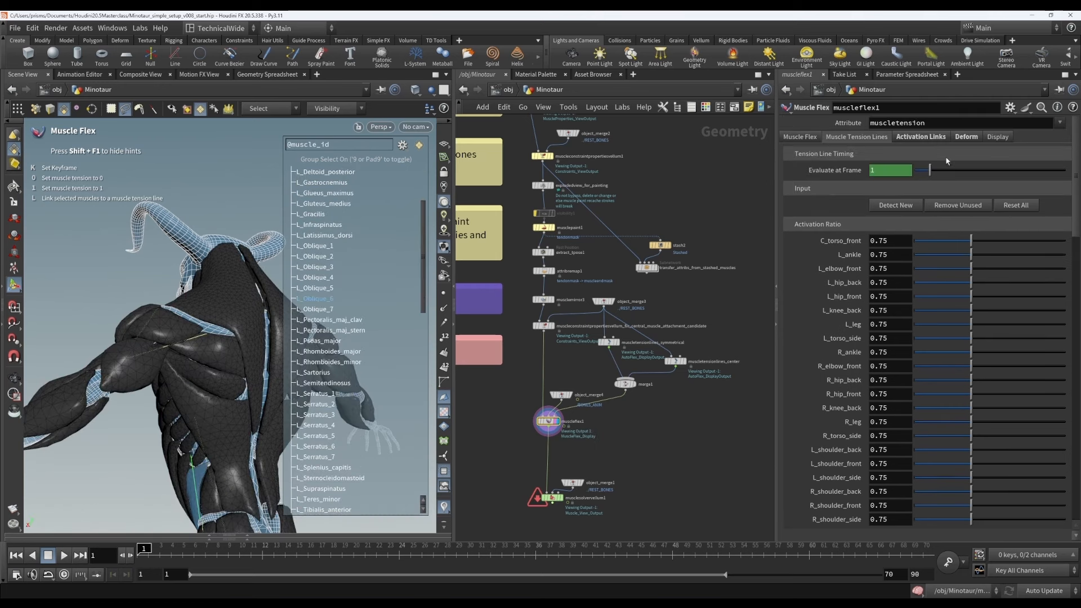
pyautogui.click(922, 141)
pyautogui.scroll(-5, 924, 282)
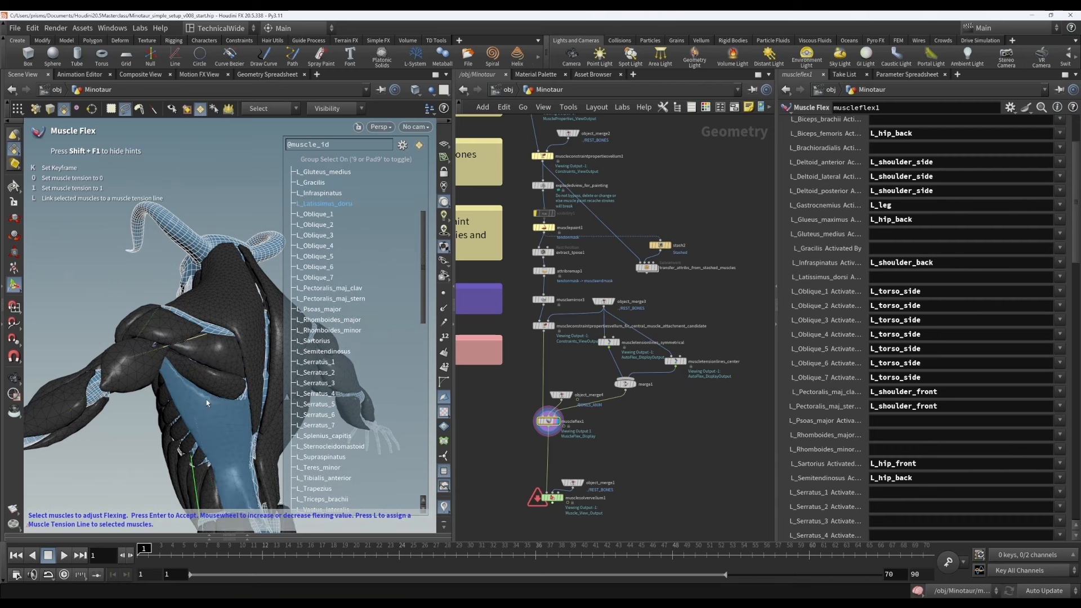
# Step: Display the muscle tension line settings of muscleflex1 with the whole creature in view and scrub the animation to frame 26
pyautogui.press('Escape')
pyautogui.moveTo(213, 386); pyautogui.dragTo(198, 335)
pyautogui.scroll(6, 197, 333)
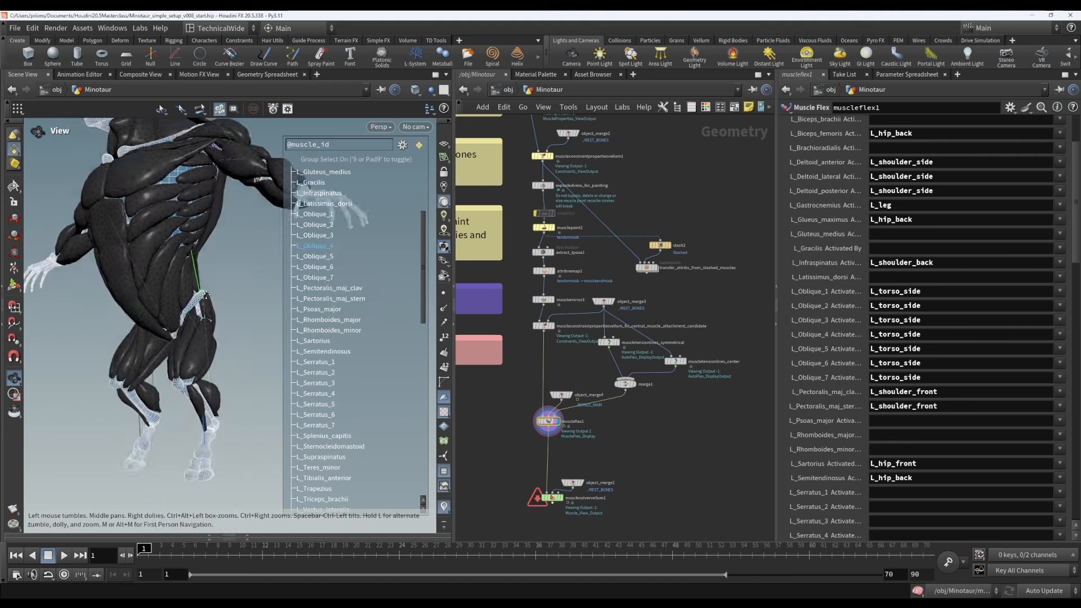
pyautogui.moveTo(195, 321); pyautogui.dragTo(152, 324)
pyautogui.press('Return')
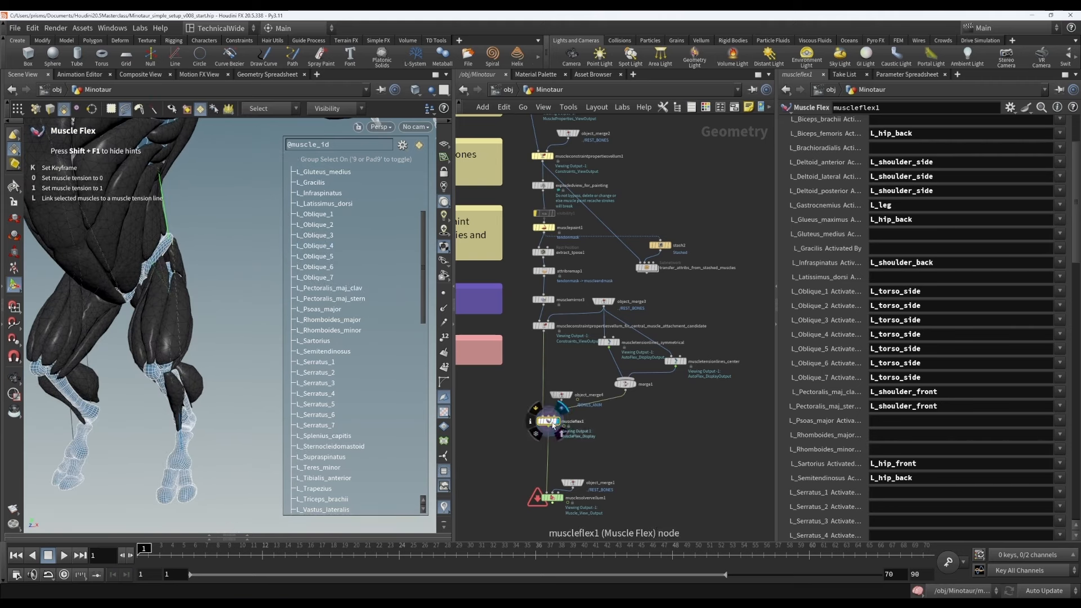
pyautogui.scroll(5, 924, 178)
pyautogui.click(956, 144)
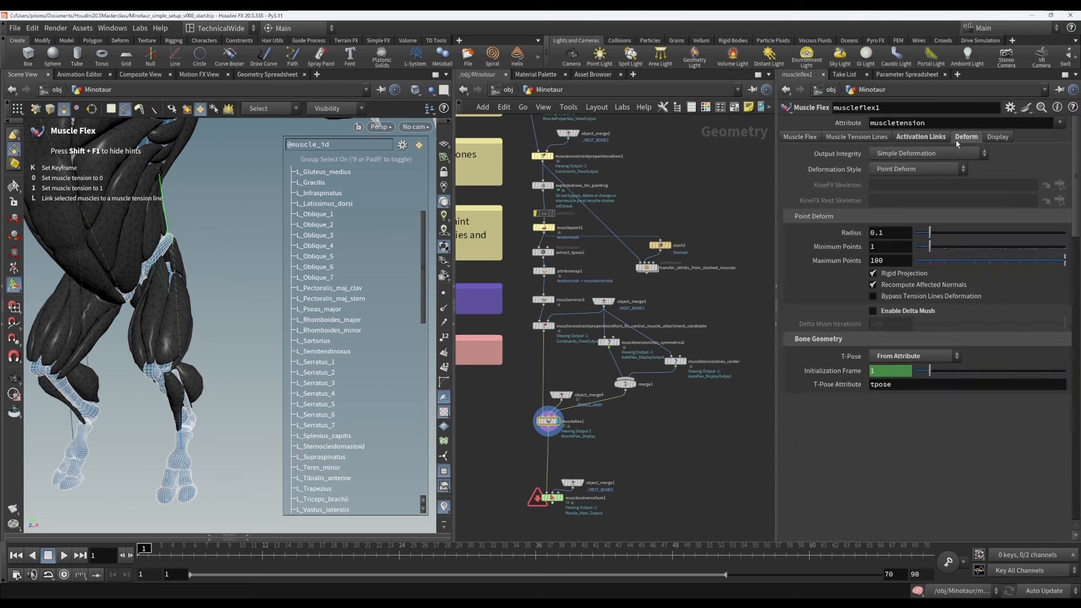
pyautogui.click(871, 137)
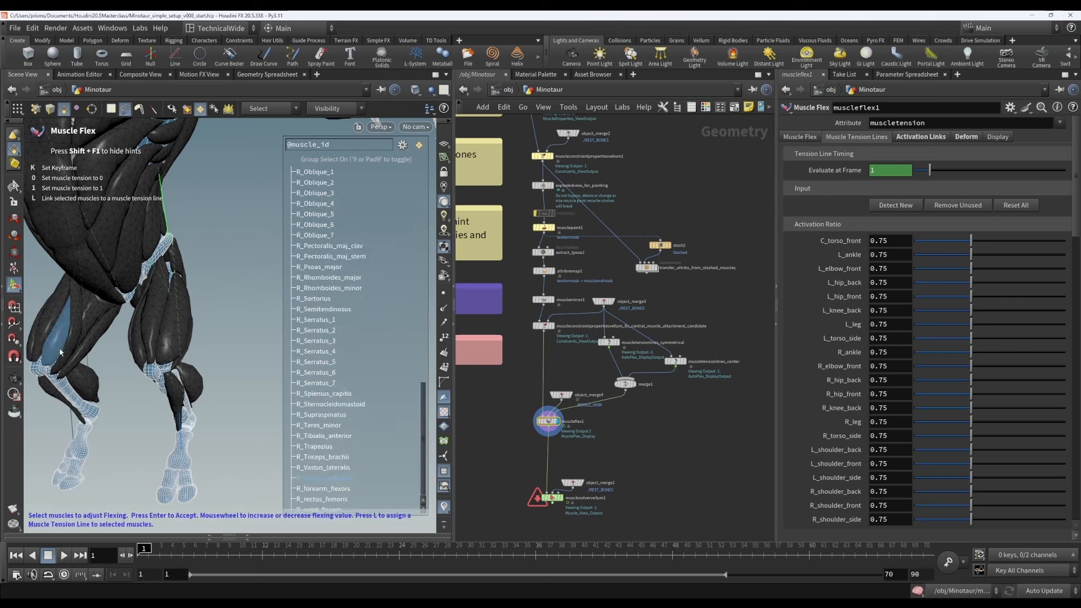
pyautogui.moveTo(185, 354)
pyautogui.keyDown('alt'); pyautogui.mouseDown()
pyautogui.moveTo(103, 340)
pyautogui.moveTo(206, 354)
pyautogui.mouseUp(); pyautogui.keyUp('alt')
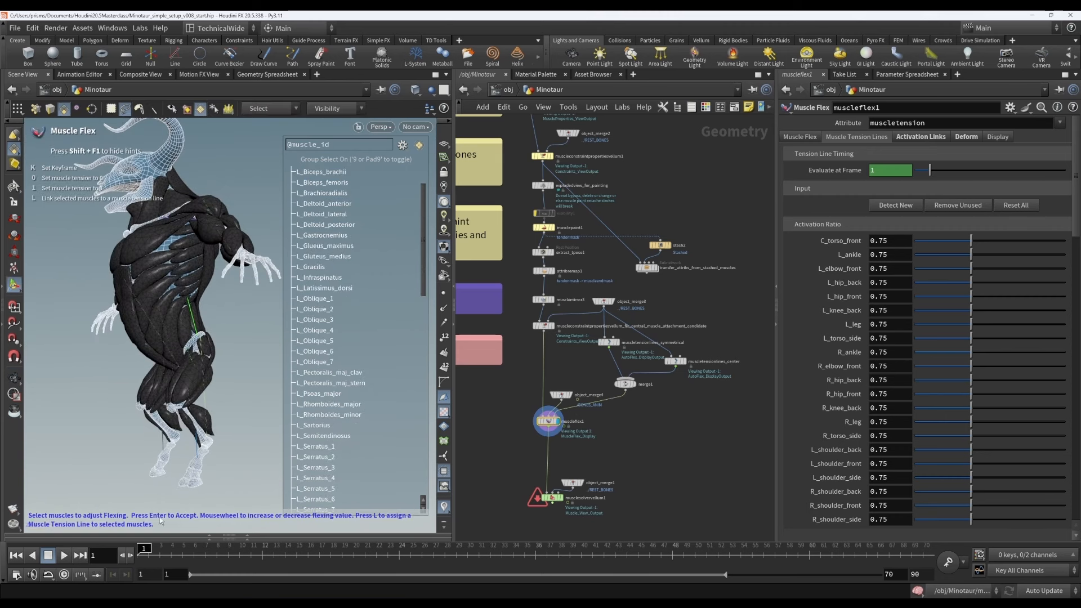
pyautogui.moveTo(146, 555); pyautogui.dragTo(423, 554)
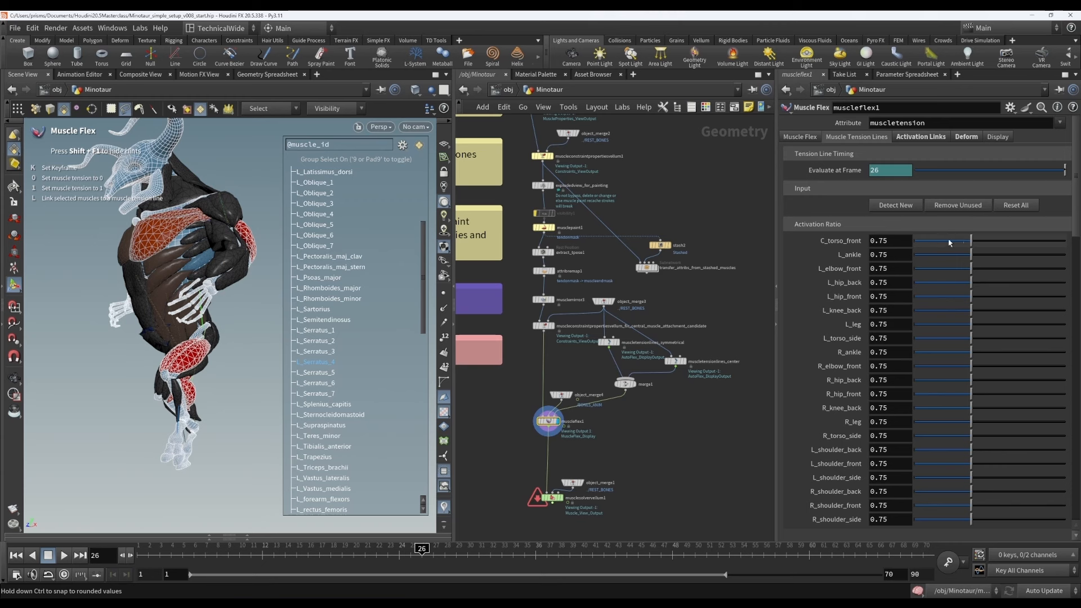
# Step: Try a C_torso_front activation ratio of 1.41 at frame 26 and inspect the muscles from the front
pyautogui.moveTo(971, 243)
pyautogui.mouseDown()
pyautogui.moveTo(1065, 241)
pyautogui.moveTo(954, 241)
pyautogui.mouseUp()
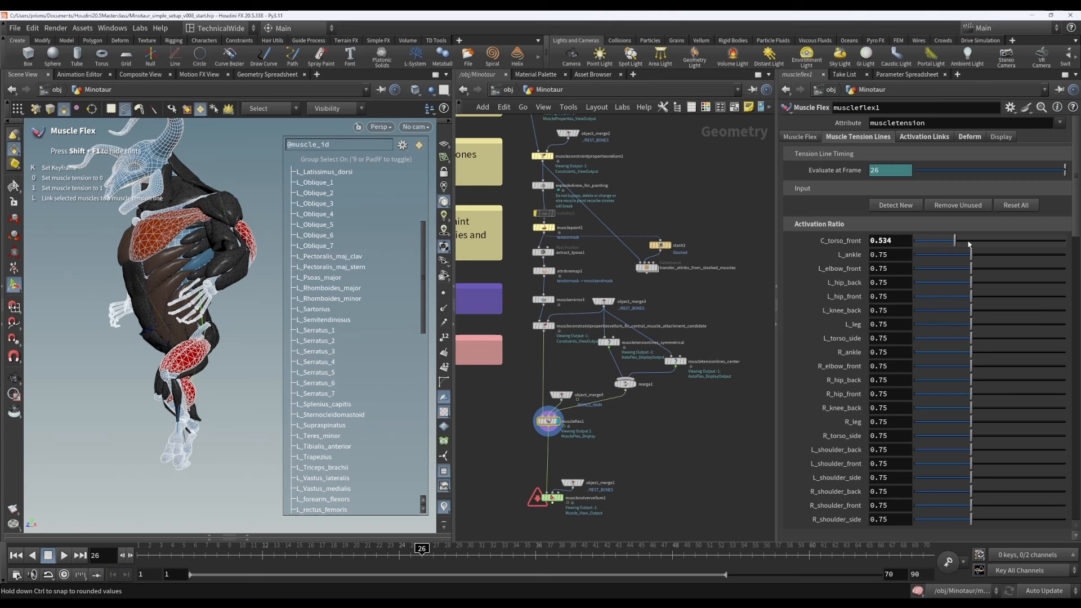
pyautogui.moveTo(970, 244); pyautogui.dragTo(1014, 242)
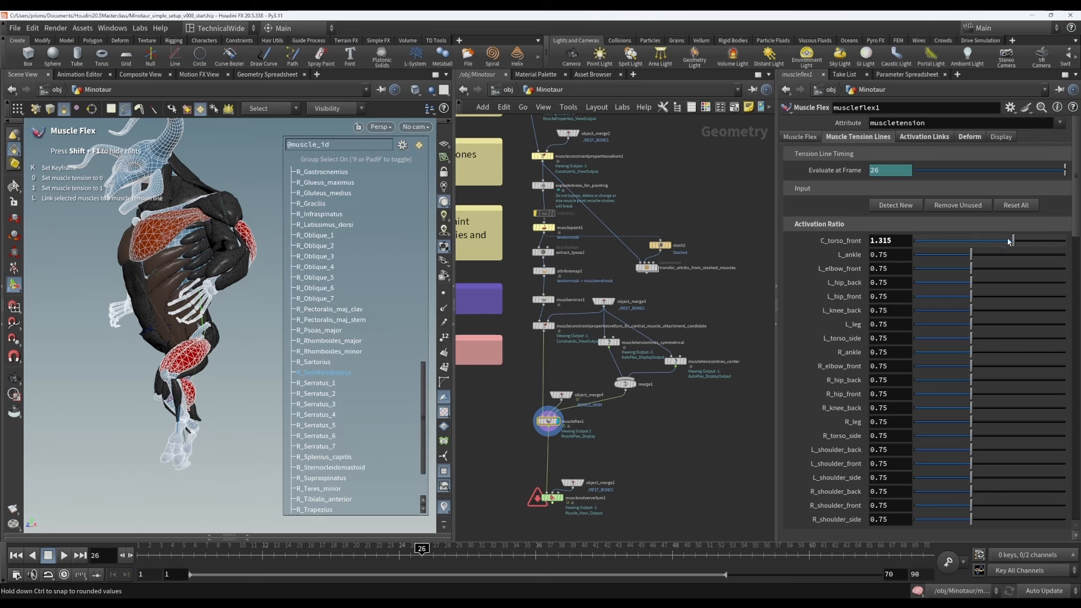
pyautogui.moveTo(978, 241); pyautogui.dragTo(1020, 242)
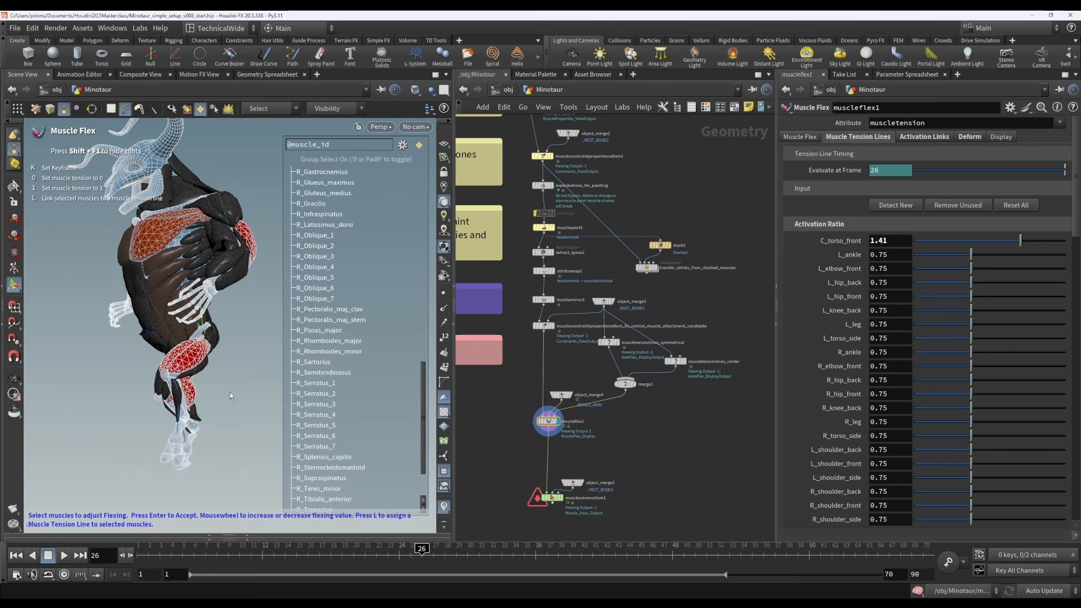
pyautogui.press('Escape')
pyautogui.moveTo(229, 391); pyautogui.dragTo(172, 350)
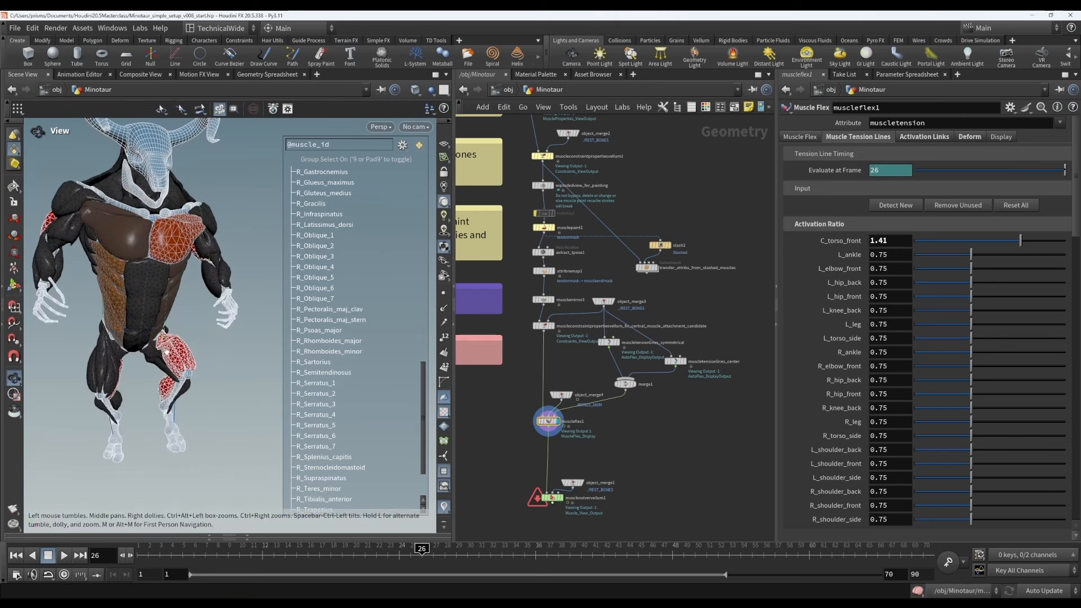
pyautogui.keyDown('alt'); pyautogui.moveTo(172, 349); pyautogui.dragTo(253, 345, button='right'); pyautogui.keyUp('alt')
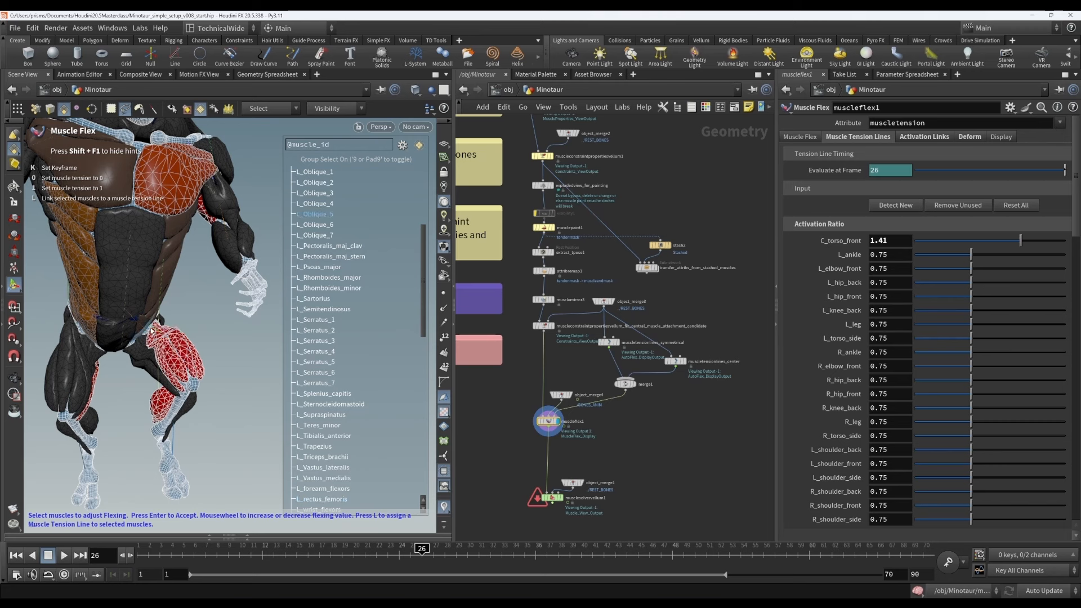
# Step: Set the L_hip_front activation ratio to 0.4 at frame 27
pyautogui.moveTo(148, 550); pyautogui.dragTo(433, 550)
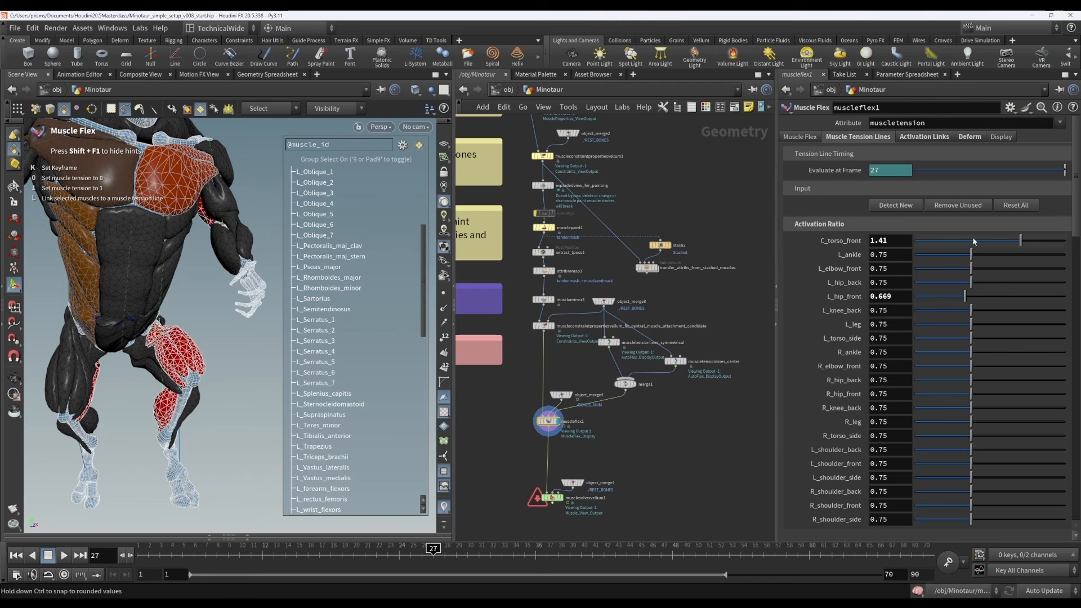
pyautogui.moveTo(963, 297); pyautogui.dragTo(944, 300)
pyautogui.moveTo(945, 300); pyautogui.dragTo(946, 299)
pyautogui.click(900, 294)
pyautogui.press('BackSpace')
pyautogui.press('BackSpace')
pyautogui.press('Return')
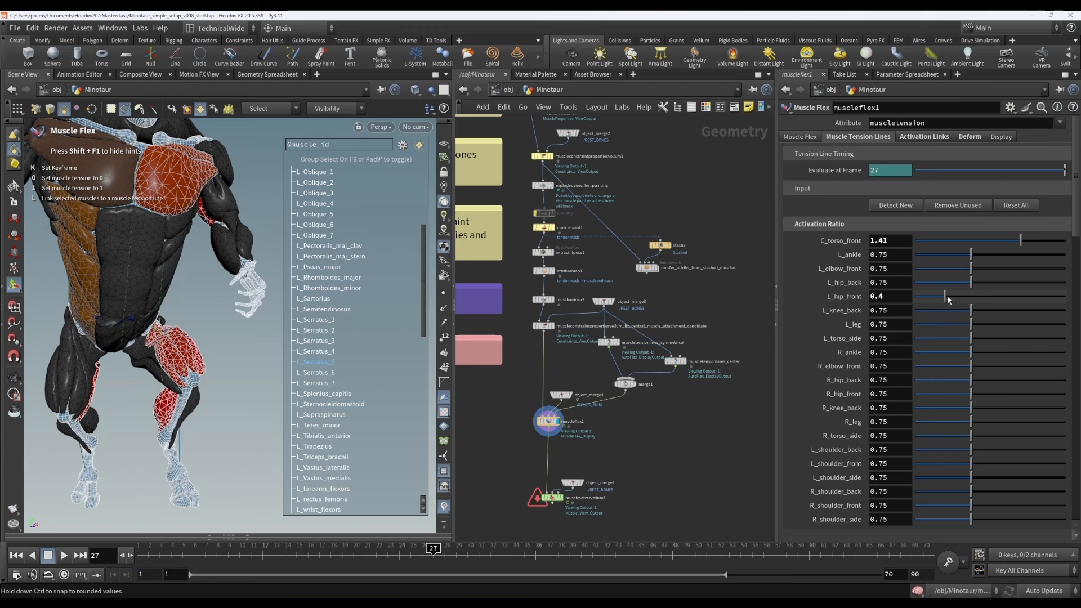
# Step: Try L_hip_front activation ratios of 0.99 and .01 to compare the flexing of the thigh muscles
pyautogui.click(893, 297)
pyautogui.press('BackSpace')
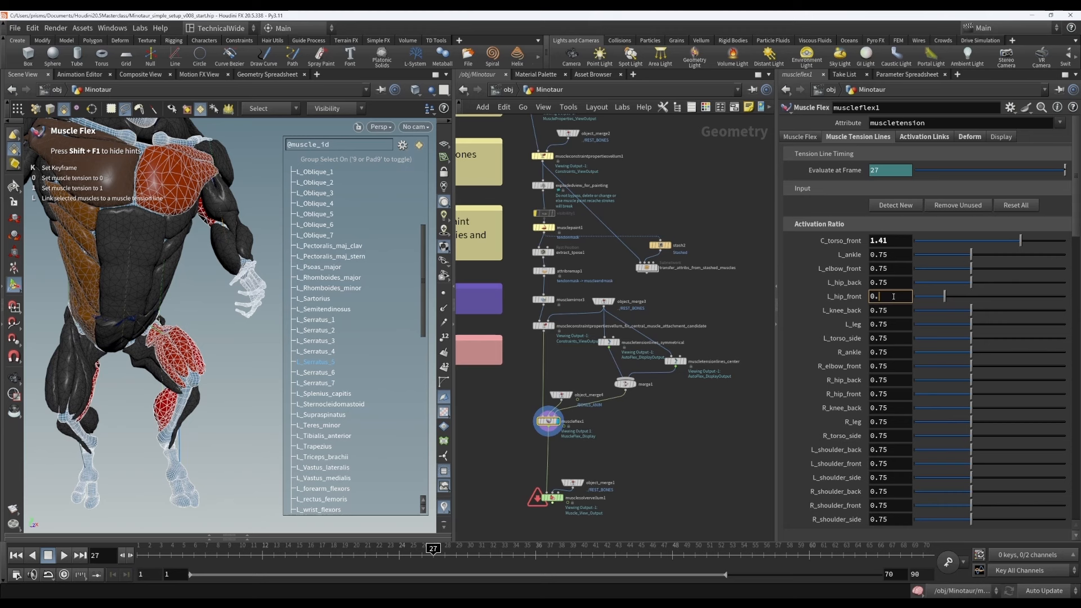
pyautogui.write('99')
pyautogui.press('Return')
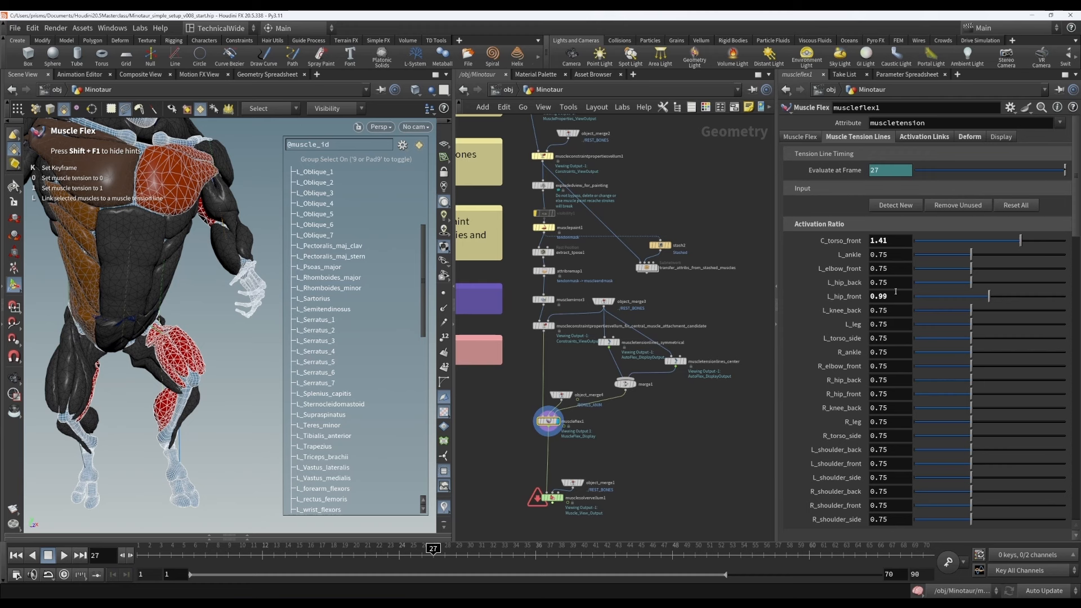
pyautogui.click(895, 297)
pyautogui.write('.01')
pyautogui.press('Return')
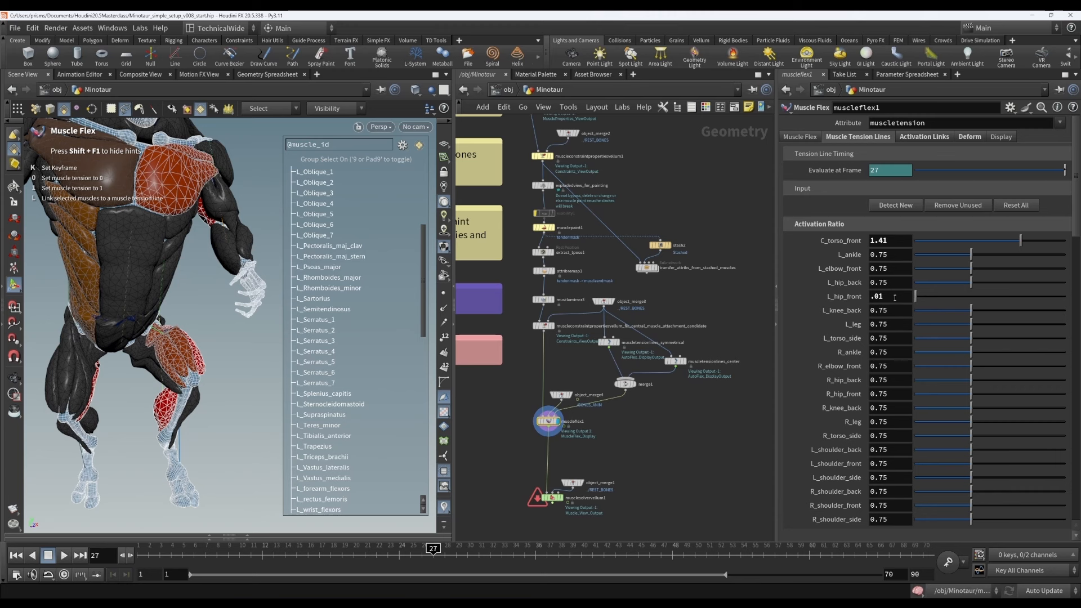
# Step: Set the L_hip_front activation ratio to 0.23 and scrub the animation to frame 21
pyautogui.moveTo(924, 304)
pyautogui.mouseDown()
pyautogui.moveTo(939, 298)
pyautogui.moveTo(928, 302)
pyautogui.mouseUp()
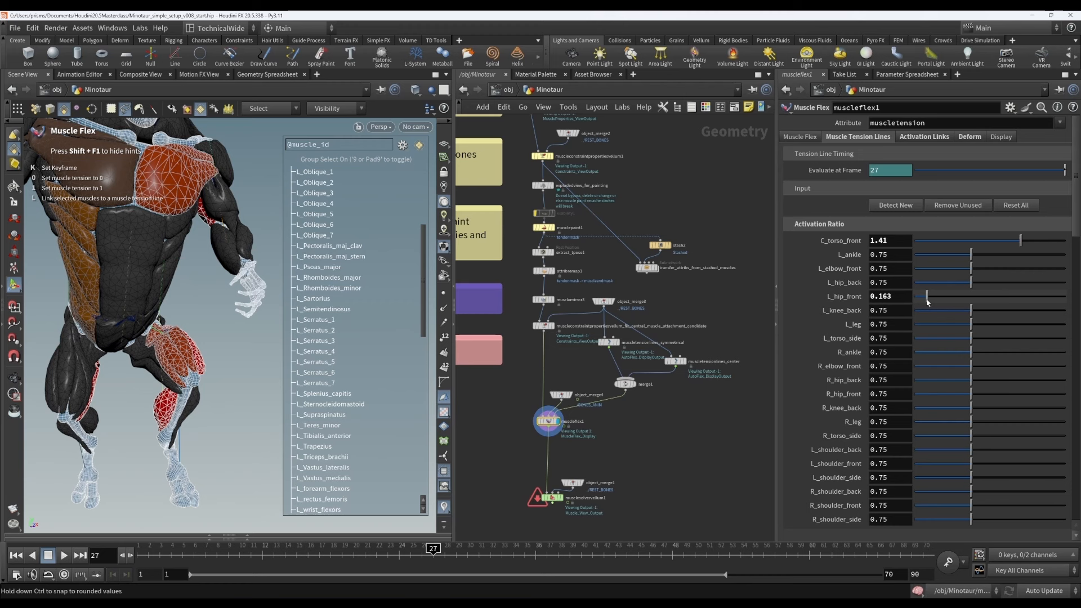
pyautogui.moveTo(927, 301); pyautogui.dragTo(933, 301)
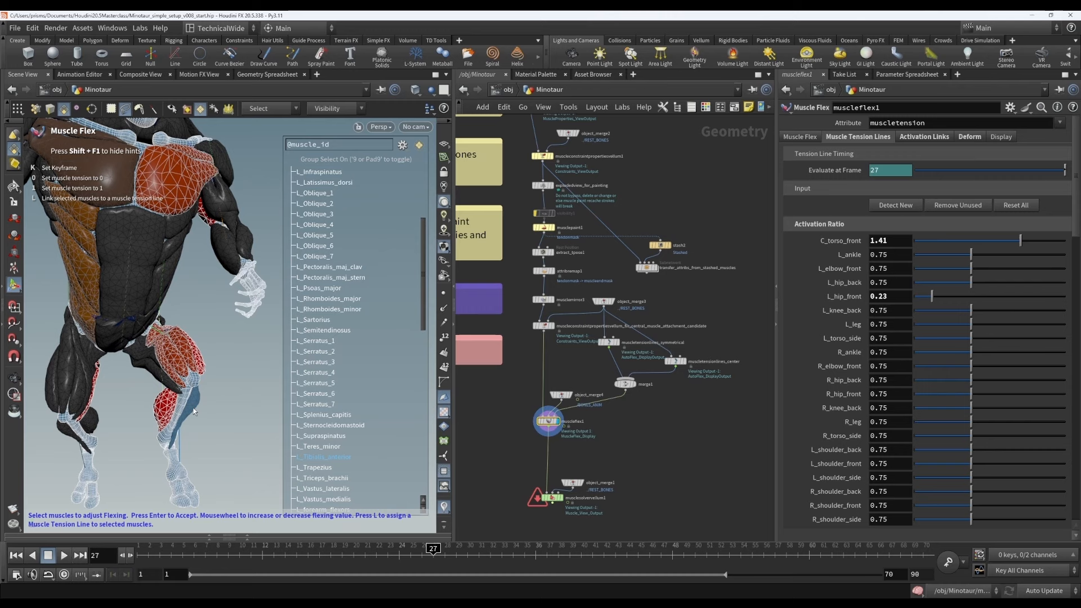
pyautogui.keyDown('alt'); pyautogui.moveTo(169, 343); pyautogui.dragTo(181, 349); pyautogui.keyUp('alt')
pyautogui.moveTo(140, 557); pyautogui.dragTo(365, 560)
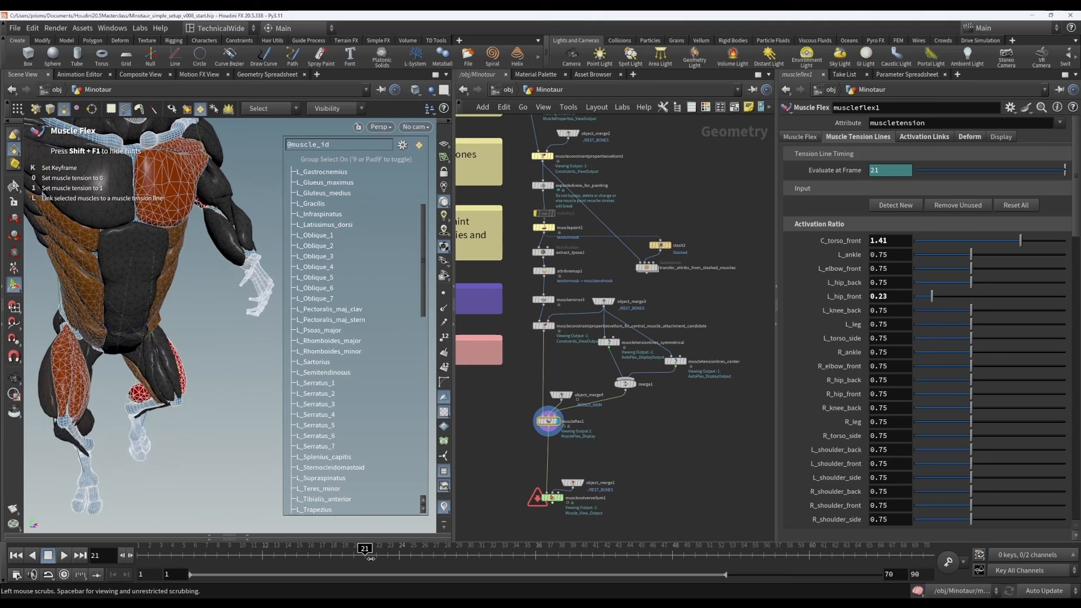
# Step: Set the L_hip_front activation ratio to 0 and scrub the leg motion between frames 21 and 27
pyautogui.moveTo(932, 297)
pyautogui.mouseDown()
pyautogui.moveTo(974, 300)
pyautogui.moveTo(915, 303)
pyautogui.mouseUp()
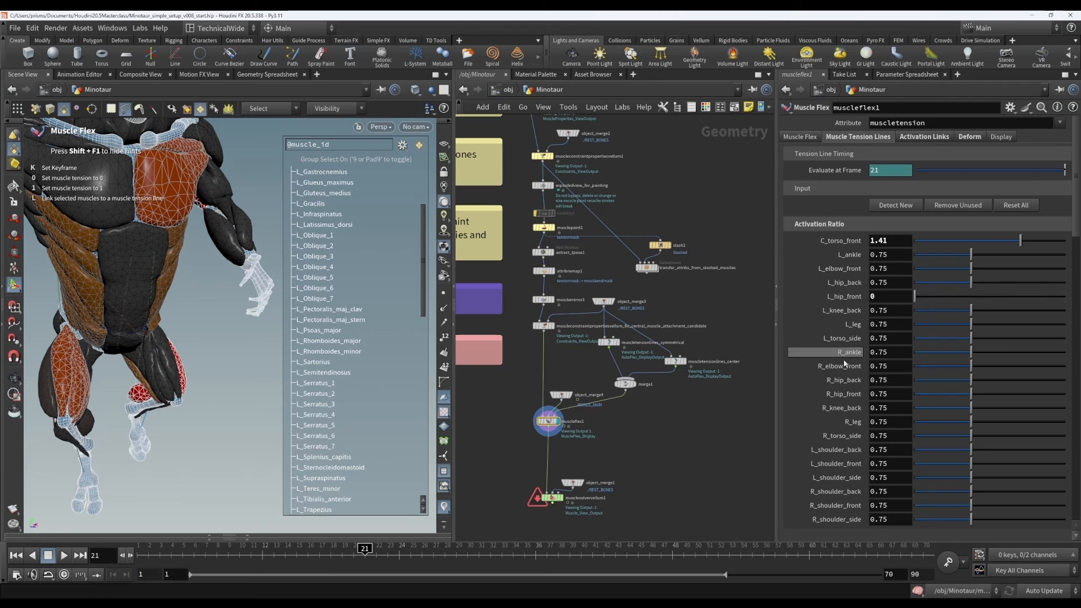
pyautogui.moveTo(365, 553); pyautogui.dragTo(440, 539)
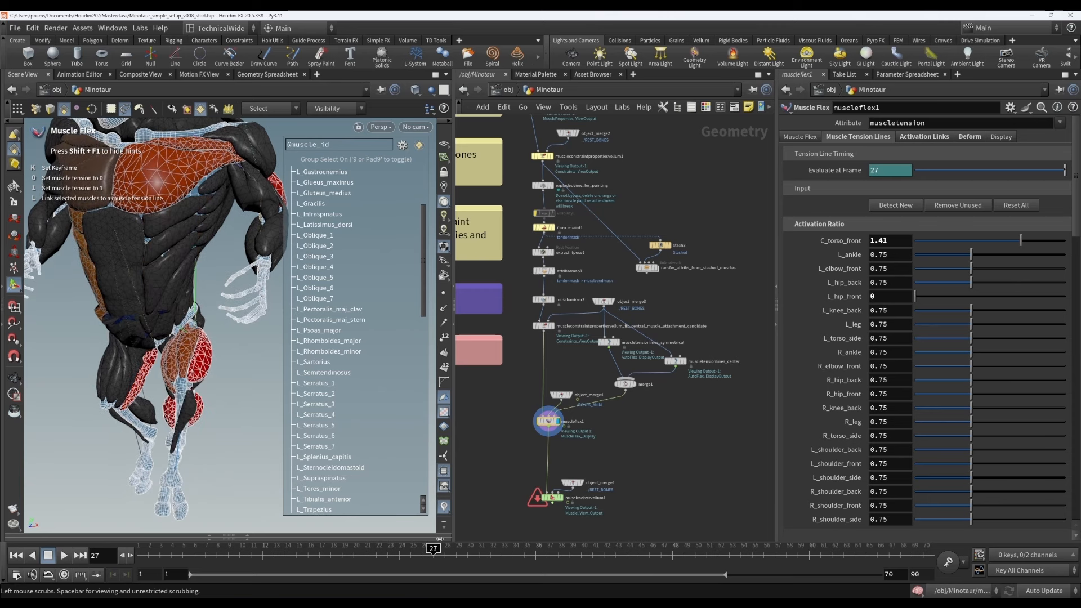
pyautogui.moveTo(440, 539); pyautogui.dragTo(401, 532)
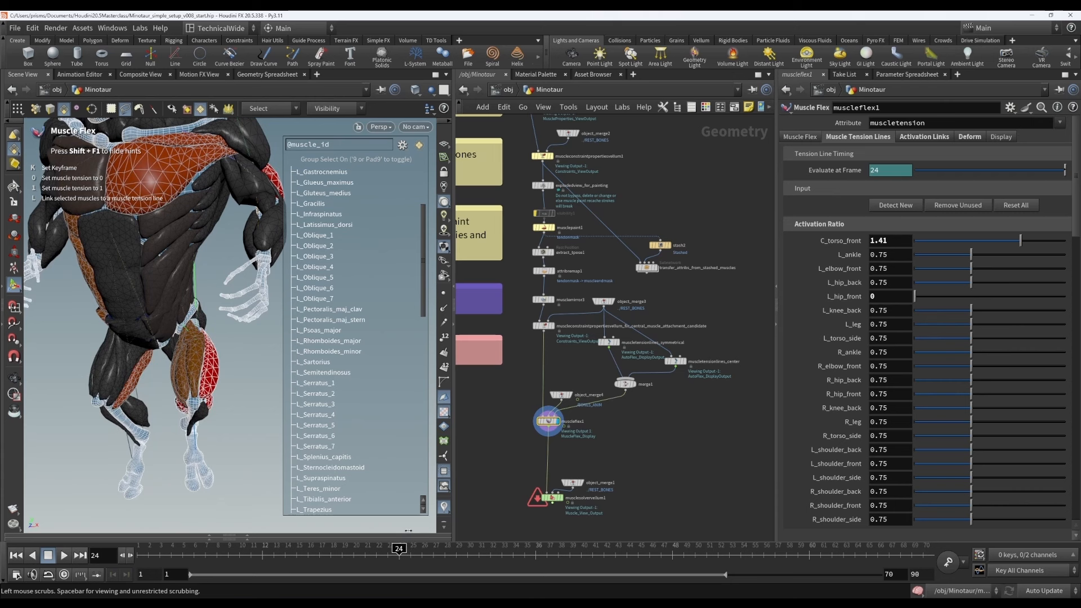
# Step: Reset all tension line activation ratios and set L_hip_front to 0.494
pyautogui.moveTo(918, 297); pyautogui.dragTo(952, 296)
pyautogui.click(1001, 209)
pyautogui.moveTo(964, 300)
pyautogui.mouseDown()
pyautogui.moveTo(921, 297)
pyautogui.moveTo(952, 297)
pyautogui.mouseUp()
# Step: Link the L_rectus_femoris muscle to the L_hip_front tension line
pyautogui.click(927, 136)
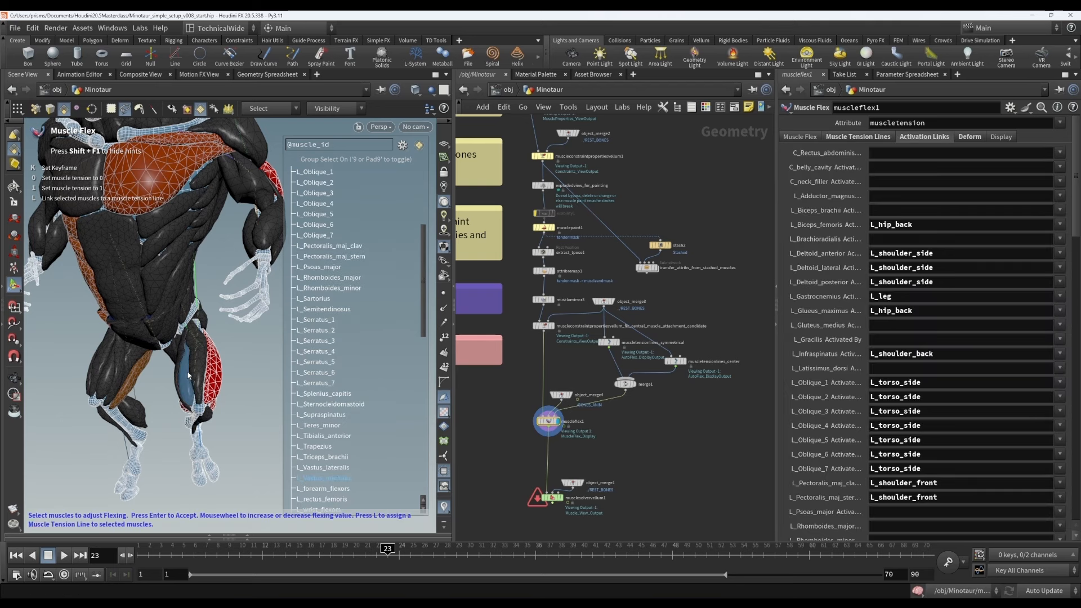
pyautogui.scroll(-3, 923, 394)
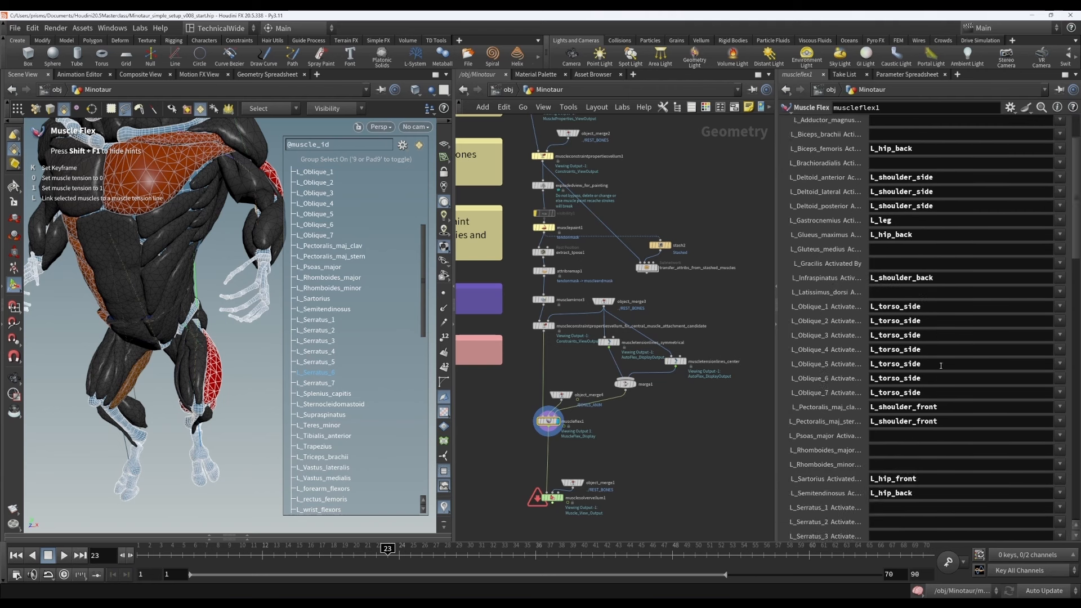
pyautogui.click(194, 367)
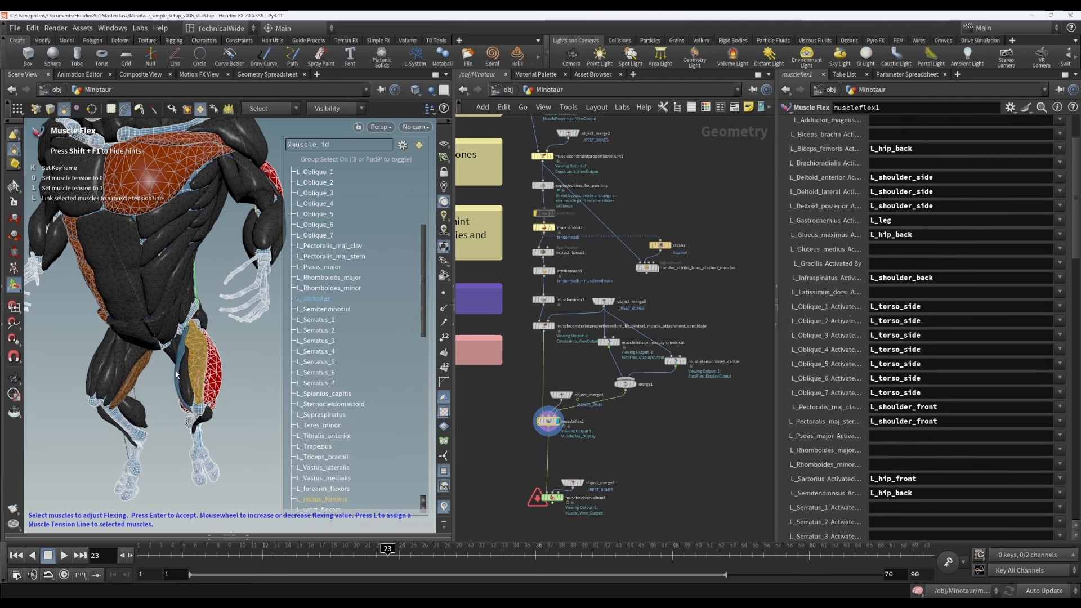
pyautogui.press('l')
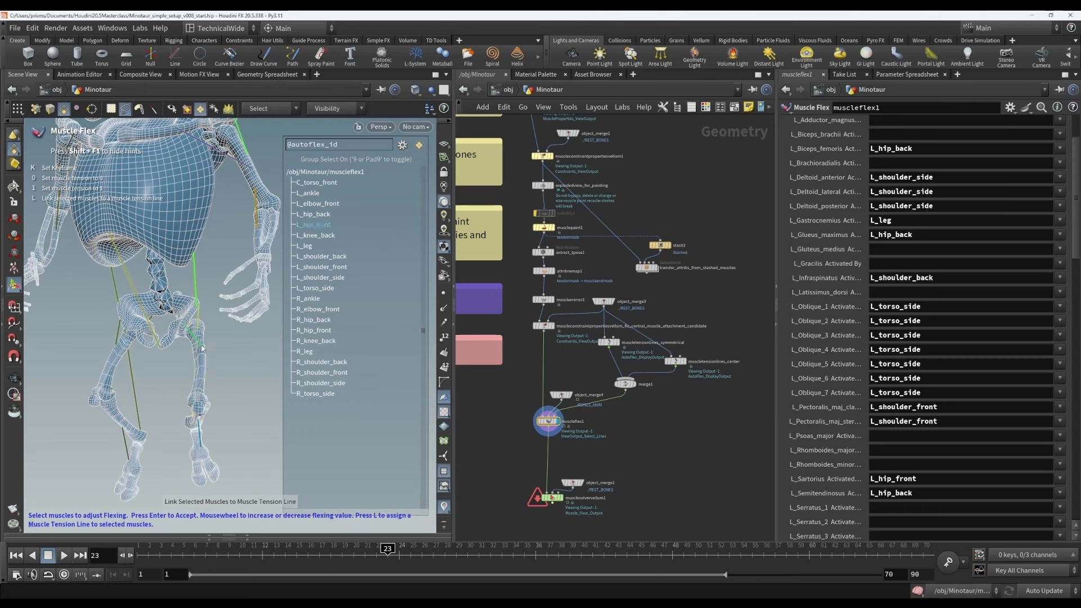
pyautogui.keyDown('alt'); pyautogui.moveTo(219, 355); pyautogui.dragTo(146, 358); pyautogui.keyUp('alt')
pyautogui.click(214, 353)
pyautogui.press('Return')
pyautogui.keyDown('alt'); pyautogui.moveTo(214, 374); pyautogui.dragTo(291, 374); pyautogui.keyUp('alt')
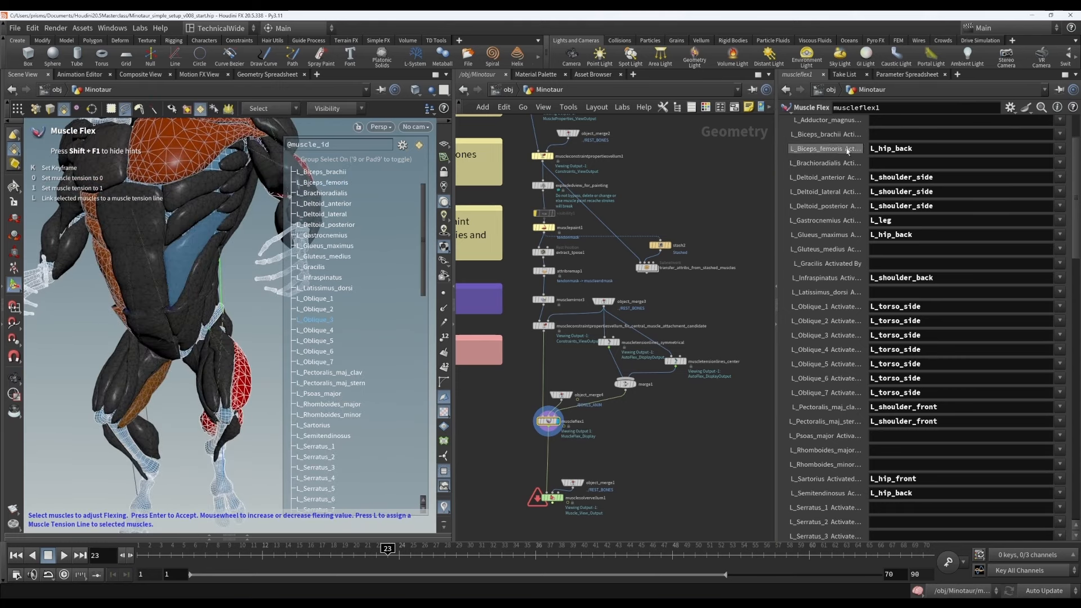
# Step: Scrub the leg motion around frames 23 to 25 and set the L_hip_front activation ratio to 0.972 at frame 23
pyautogui.click(400, 555)
pyautogui.click(419, 556)
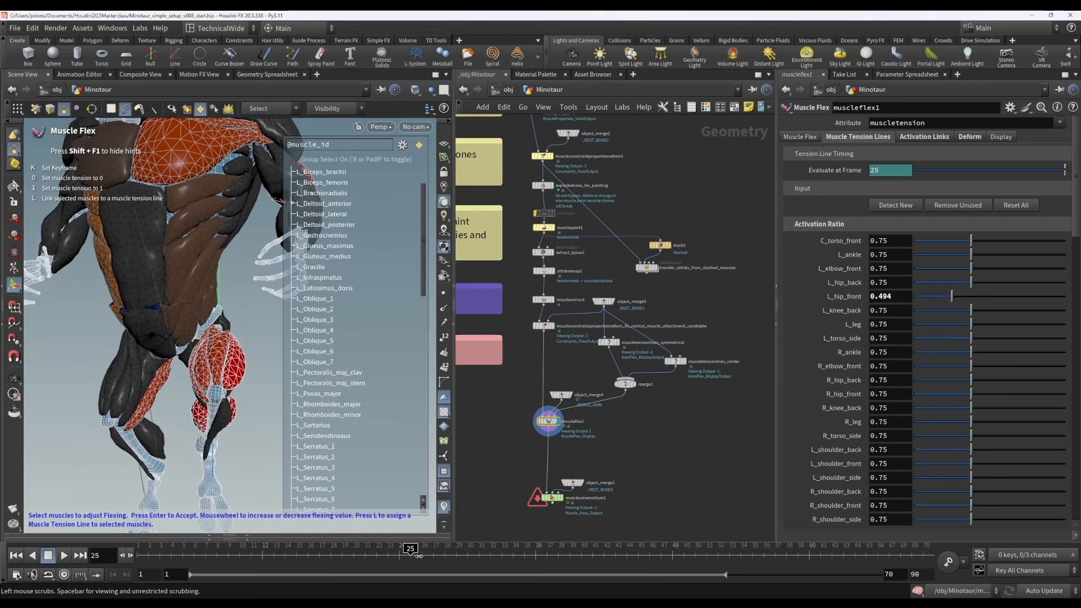
pyautogui.moveTo(431, 562); pyautogui.dragTo(388, 559)
pyautogui.moveTo(952, 297); pyautogui.dragTo(990, 301)
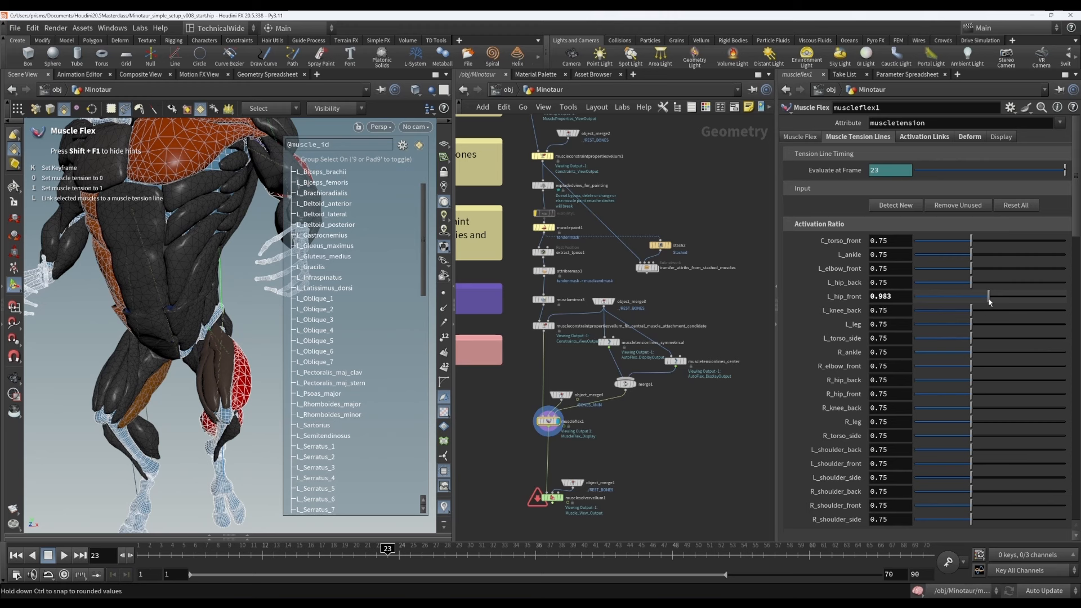
pyautogui.moveTo(990, 302); pyautogui.dragTo(990, 302)
# Step: Add an Attribute Adjust Float node between merge1 and muscleflex1
pyautogui.click(696, 436)
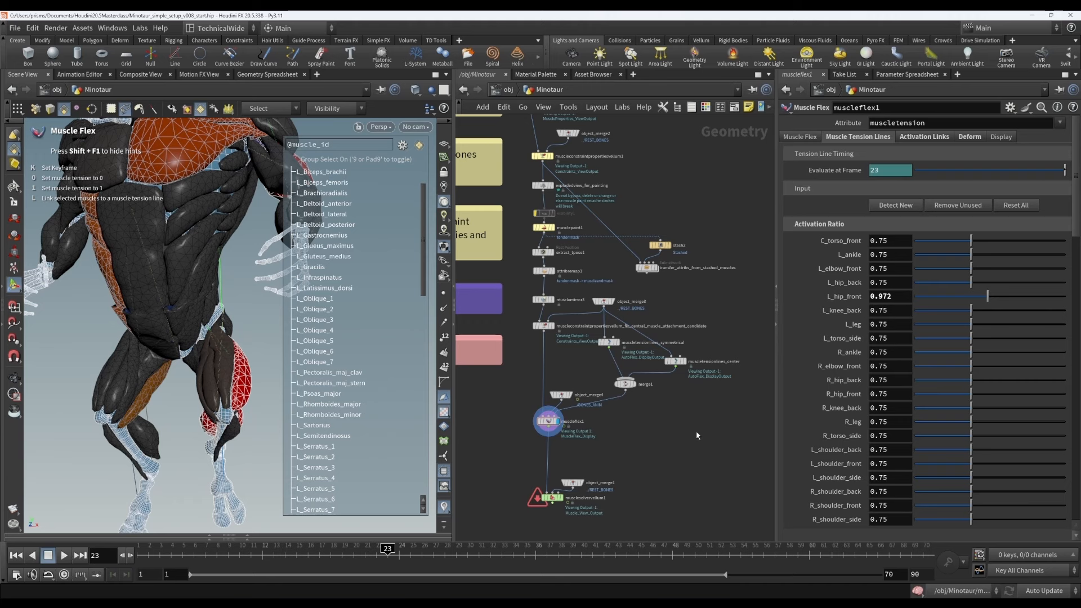
pyautogui.press('Tab')
pyautogui.write('at')
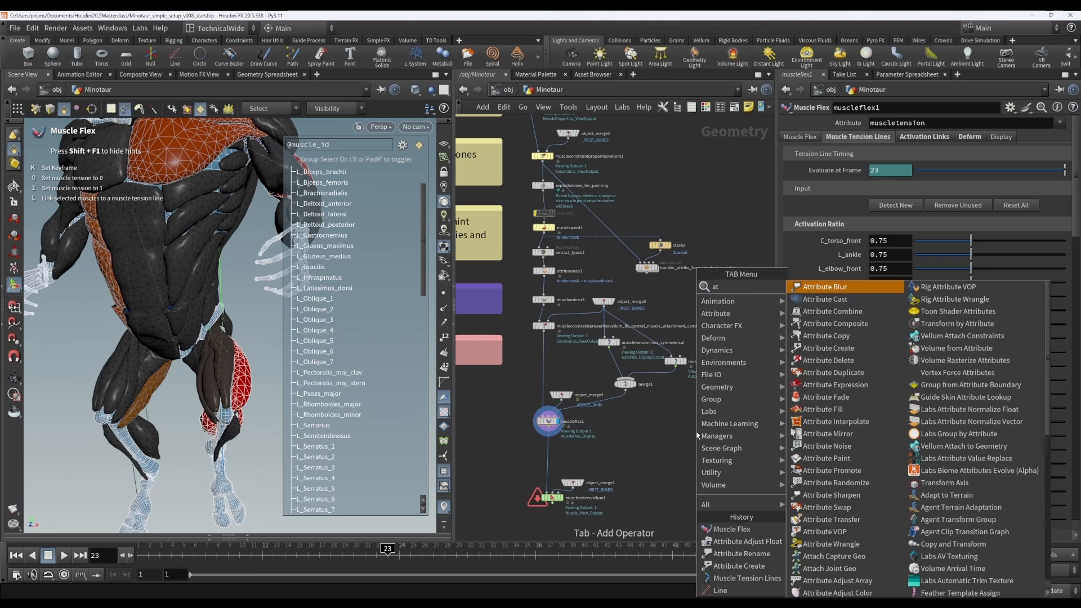
pyautogui.write('adf')
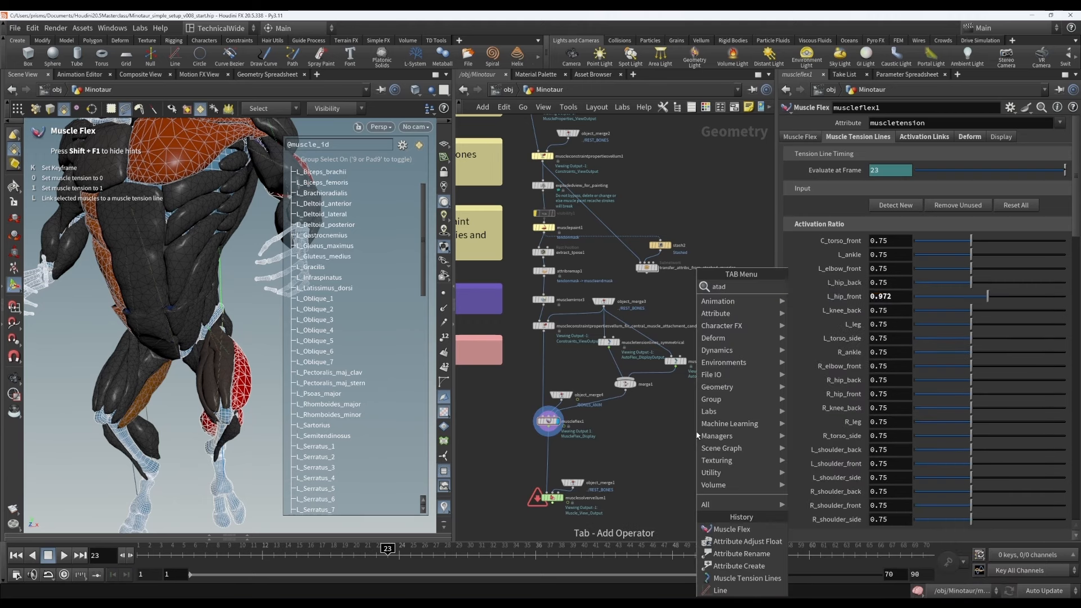
pyautogui.press('Return')
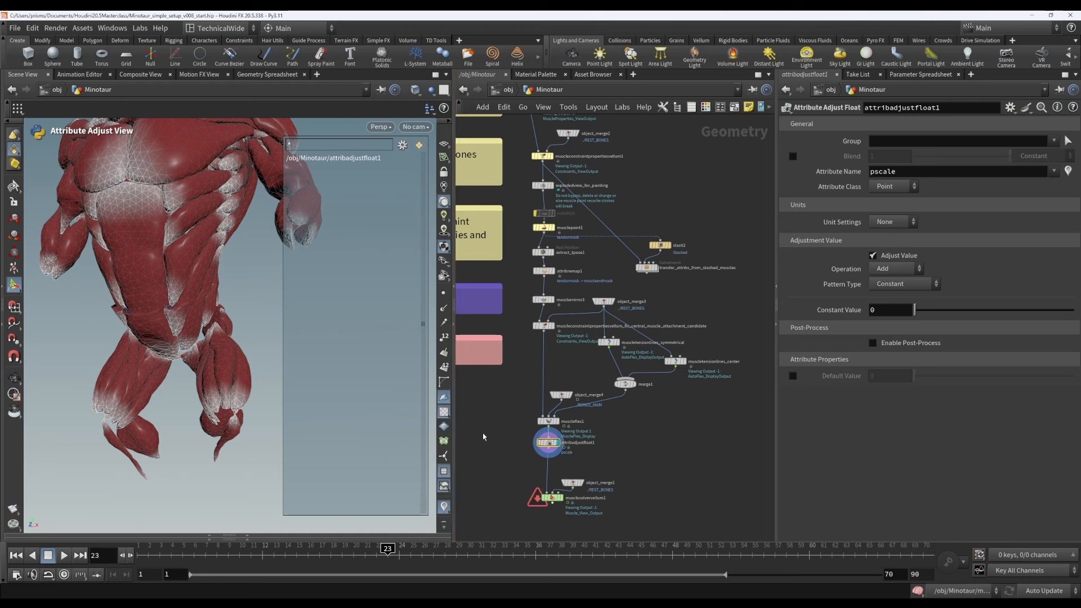
pyautogui.moveTo(541, 443); pyautogui.dragTo(629, 399)
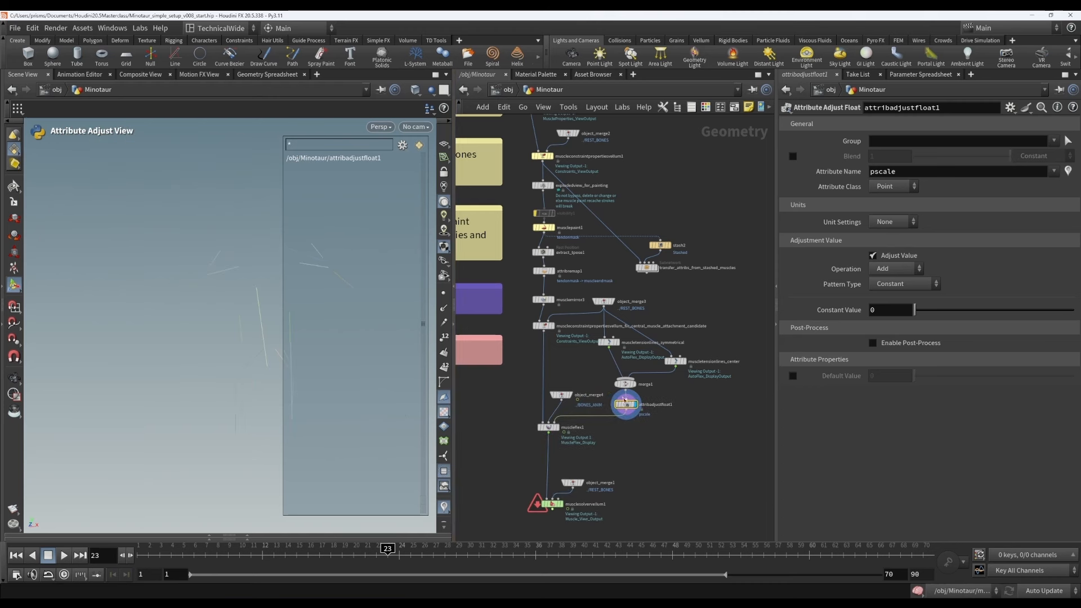
# Step: Set the Attribute Adjust Float class to Primitive and restrict its group to the L_hip_front and R_hip_front tension line primitives
pyautogui.click(1069, 141)
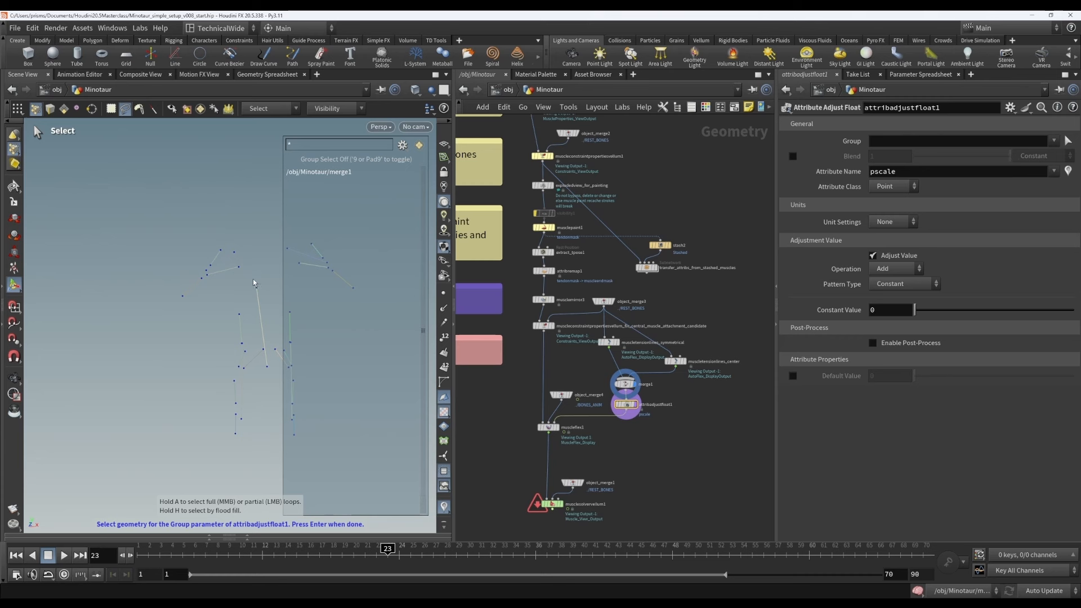
pyautogui.click(907, 186)
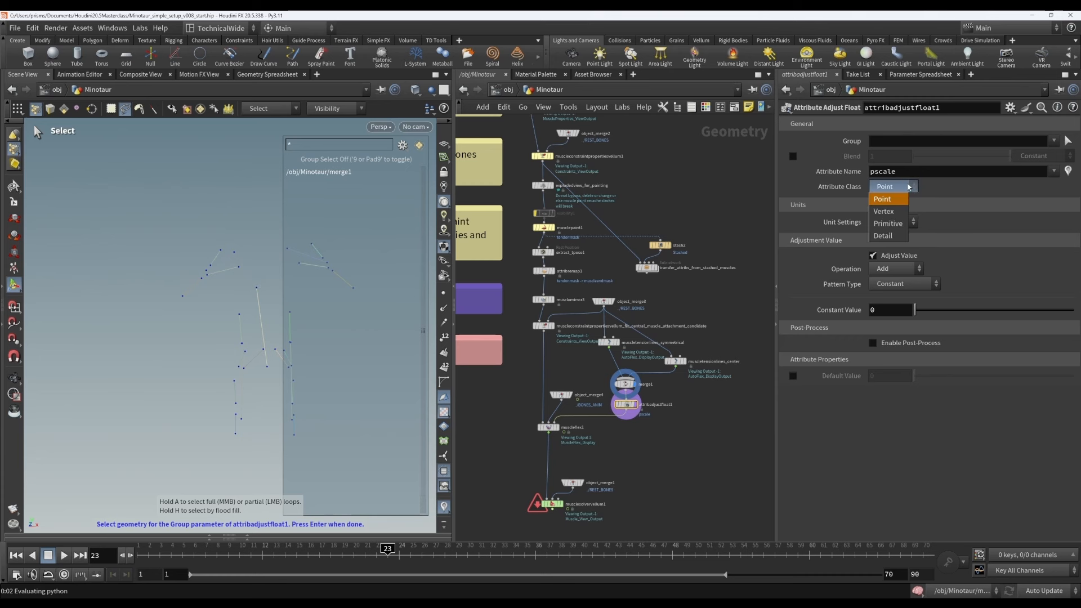
pyautogui.click(888, 223)
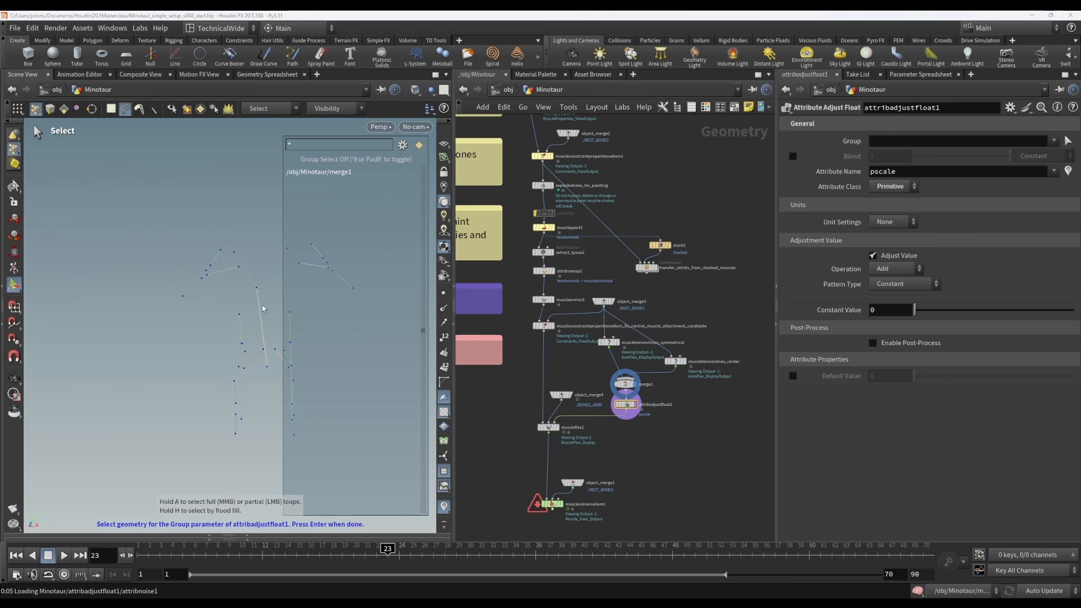
pyautogui.click(402, 145)
pyautogui.click(443, 430)
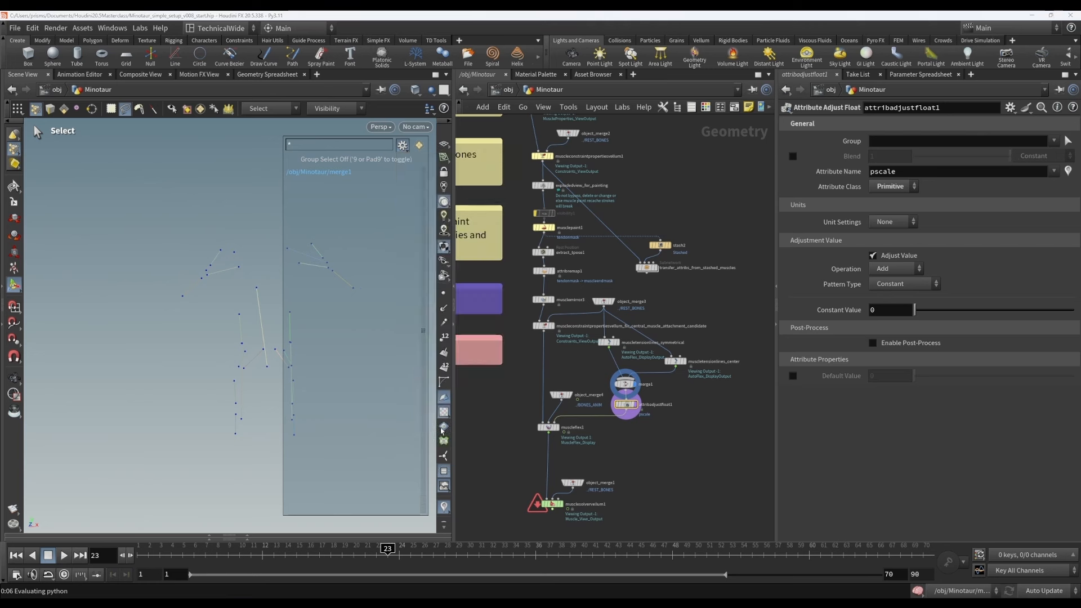
pyautogui.click(1068, 141)
pyautogui.moveTo(272, 385); pyautogui.dragTo(212, 393)
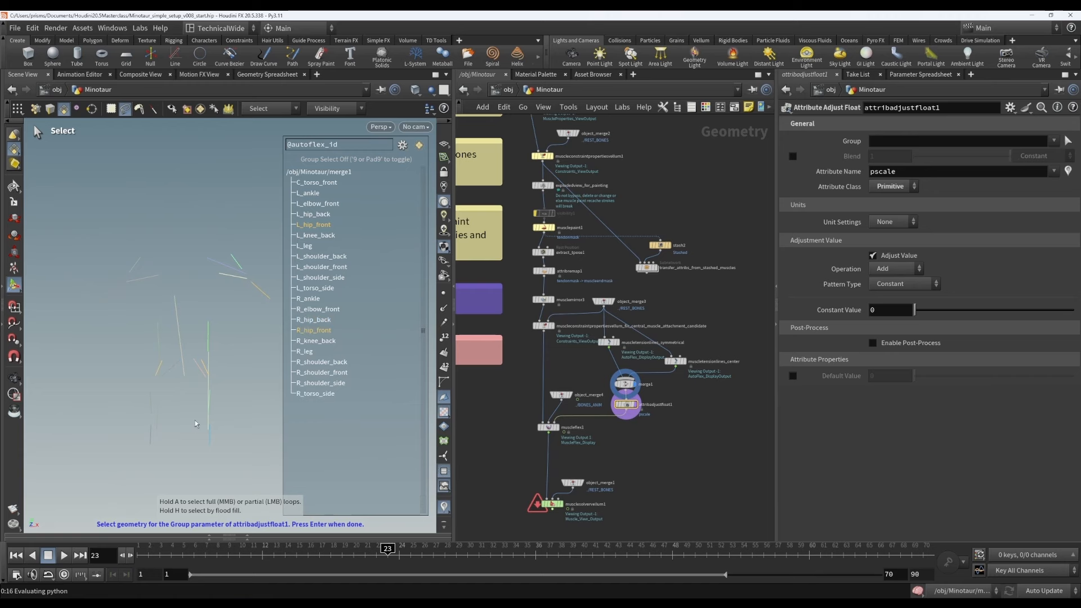
pyautogui.press('Return')
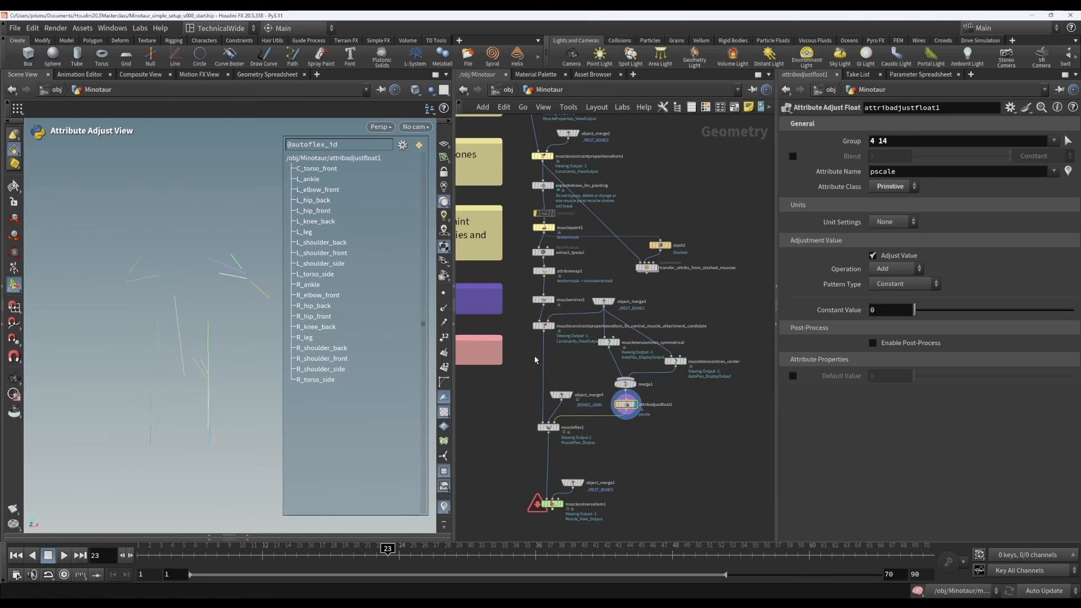
# Step: Redefine the adjustment group by autoflex_id so it references R_hip_front and L_hip_front by name
pyautogui.click(1068, 141)
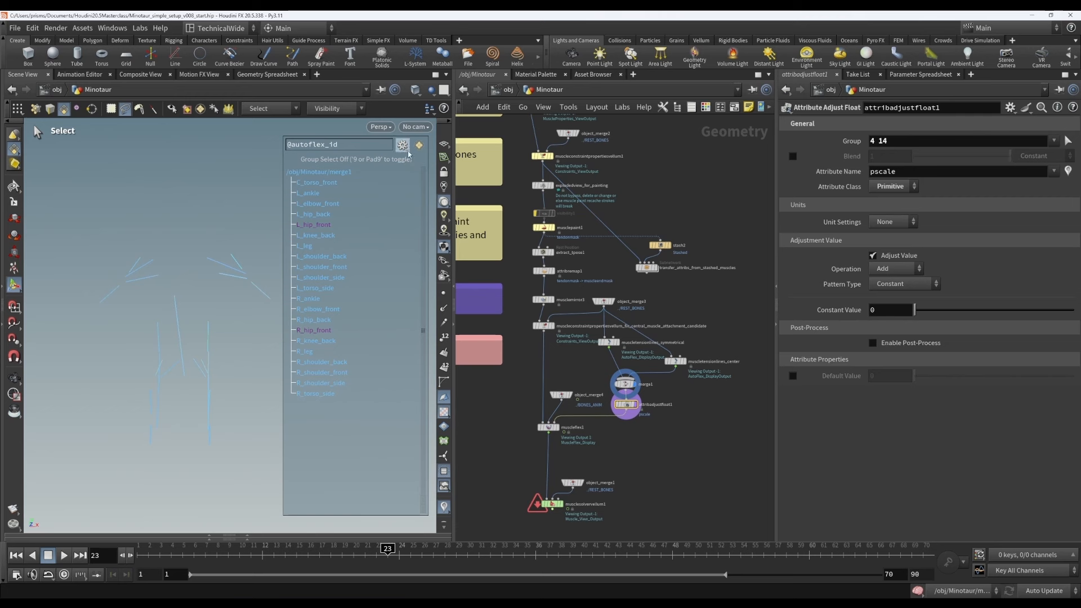
pyautogui.press('9')
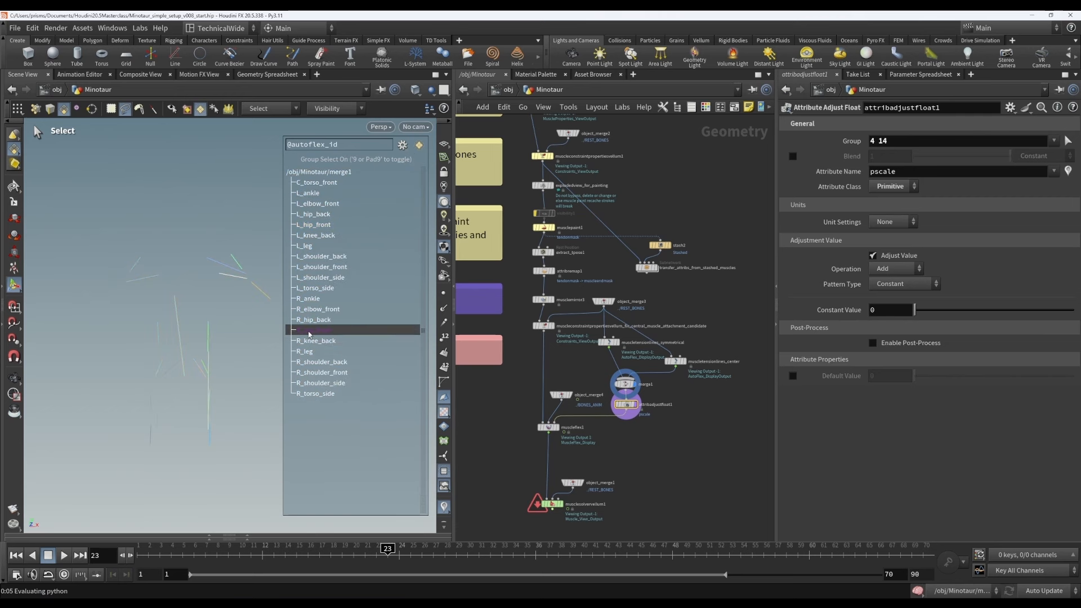
pyautogui.click(319, 227)
pyautogui.press('Return')
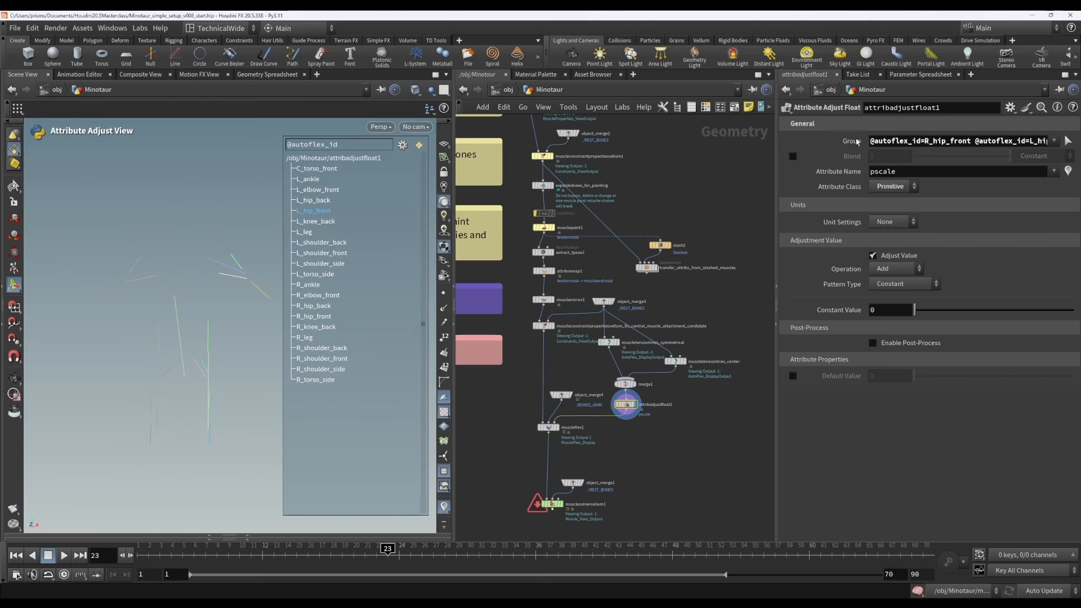
# Step: Make the adjustment act on the restlength attribute with the Multiply operation
pyautogui.click(1052, 173)
pyautogui.click(1054, 201)
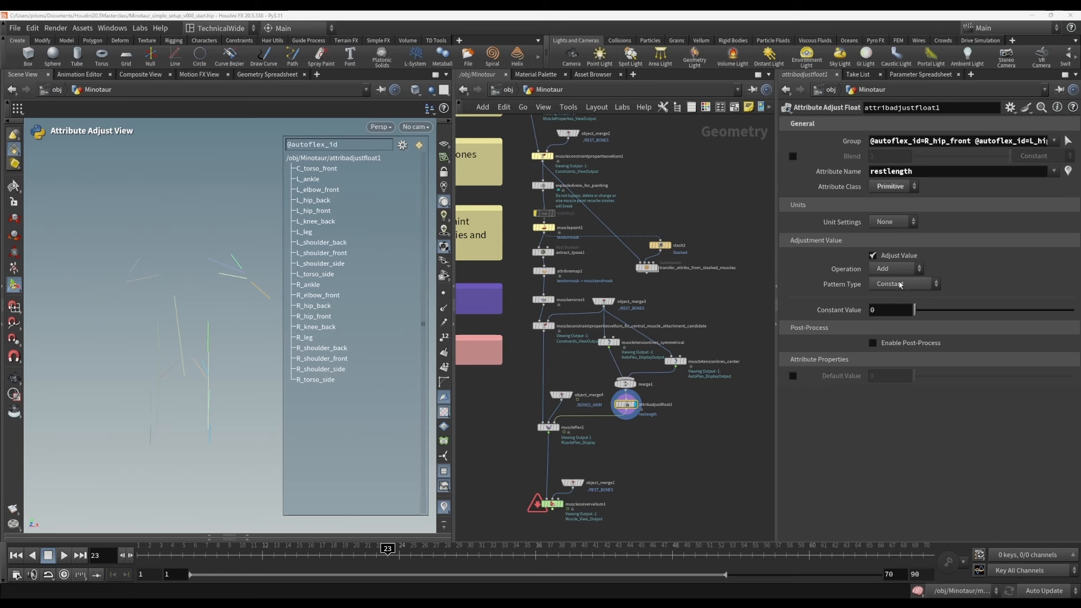
pyautogui.click(897, 270)
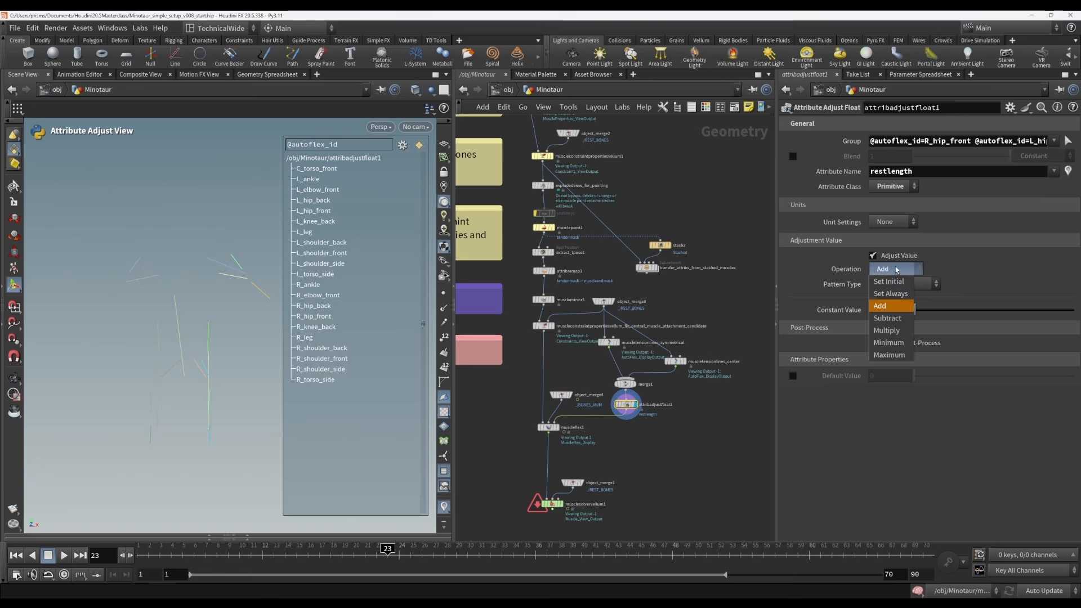
pyautogui.click(899, 331)
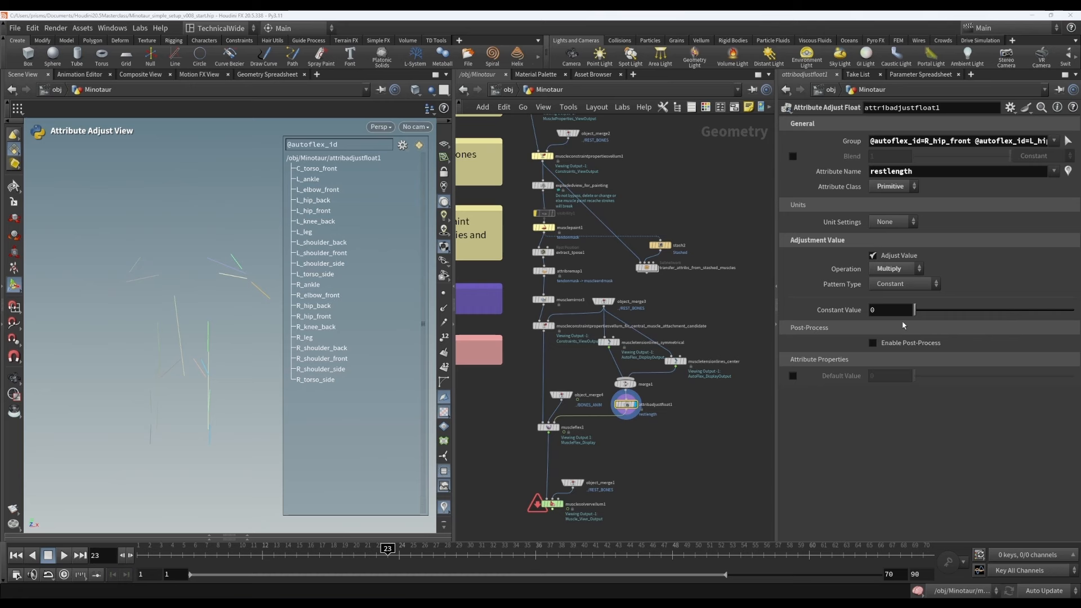
# Step: Set the hip front rest length multiplier to 1, and raise it to 1.22
pyautogui.click(548, 427)
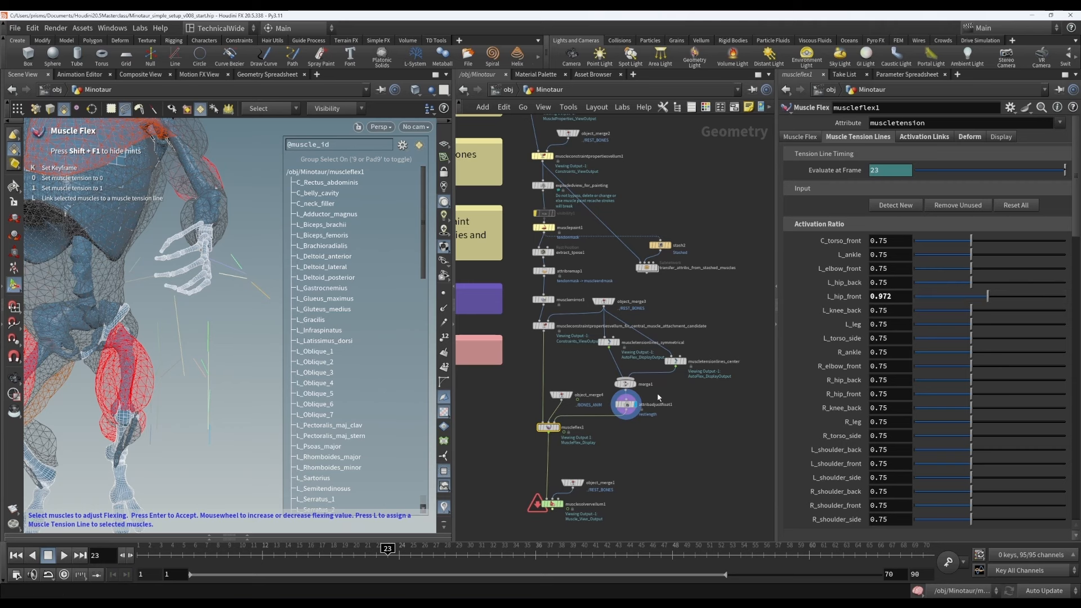
pyautogui.click(627, 405)
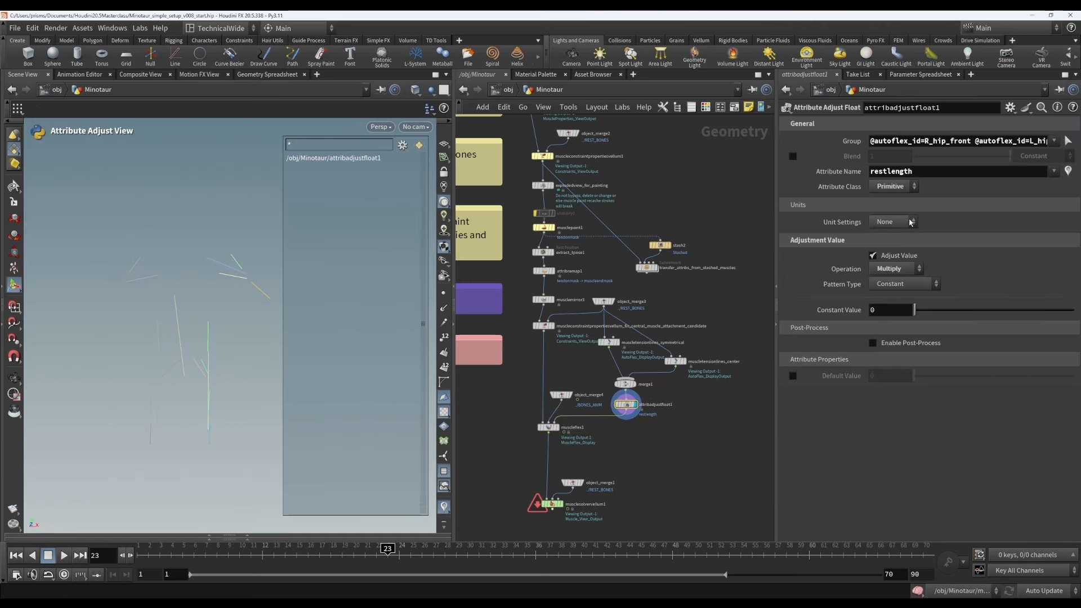
pyautogui.click(901, 311)
pyautogui.write('1')
pyautogui.press('Return')
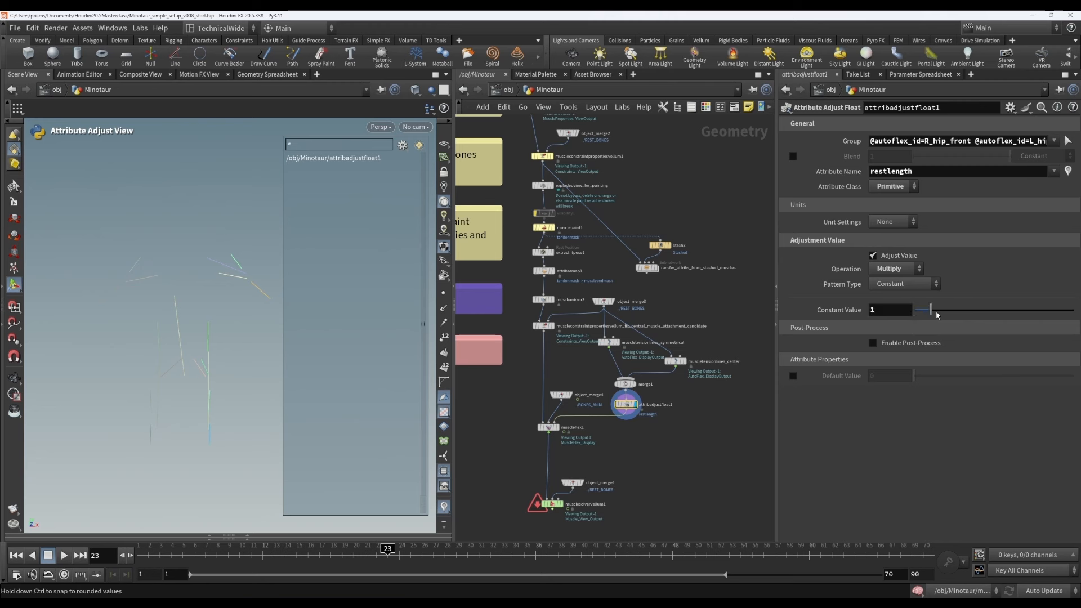
pyautogui.moveTo(937, 315); pyautogui.dragTo(935, 314)
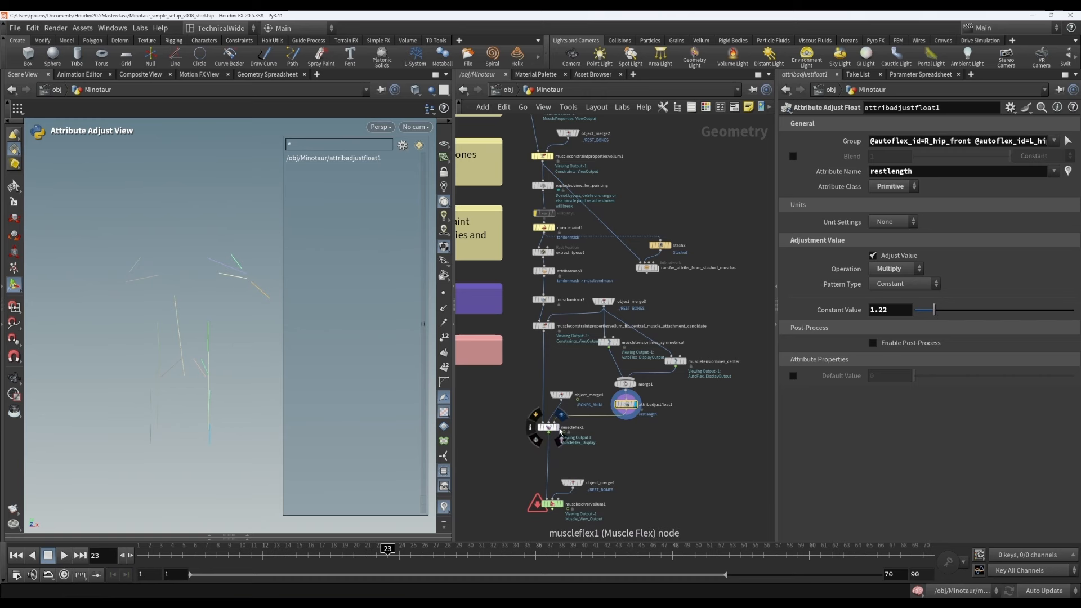
# Step: Display muscleflex1 and lower the L_hip_front activation ratio to near zero
pyautogui.click(560, 431)
pyautogui.click(546, 427)
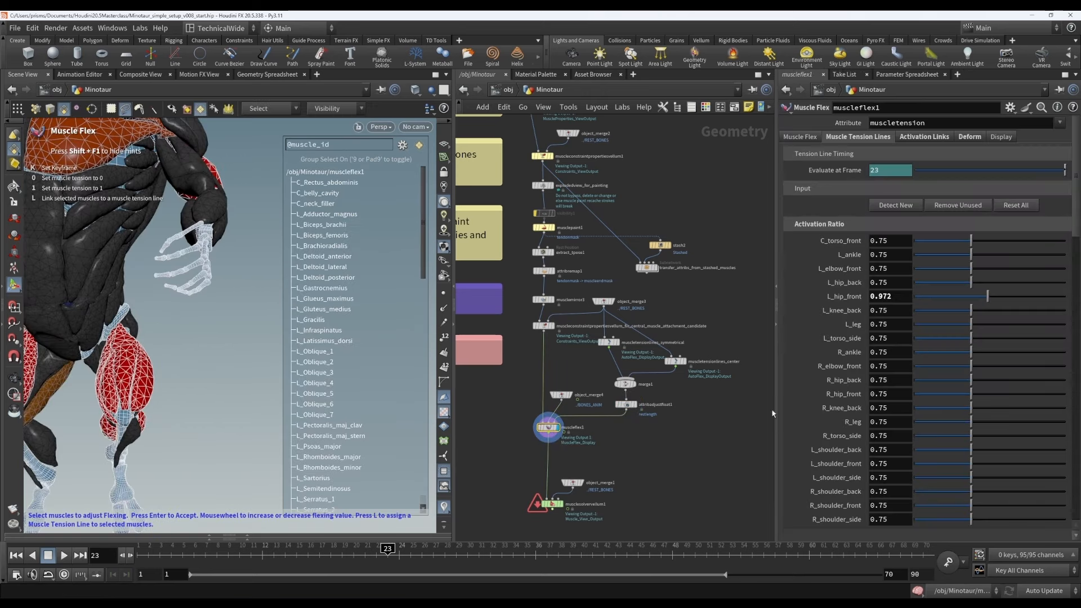
pyautogui.moveTo(984, 300); pyautogui.dragTo(923, 299)
# Step: Set the constant value multiplying the hip front lines' rest length to 1.1
pyautogui.click(627, 404)
pyautogui.click(889, 310)
pyautogui.doubleClick(890, 310)
pyautogui.write('1.1')
pyautogui.press('Return')
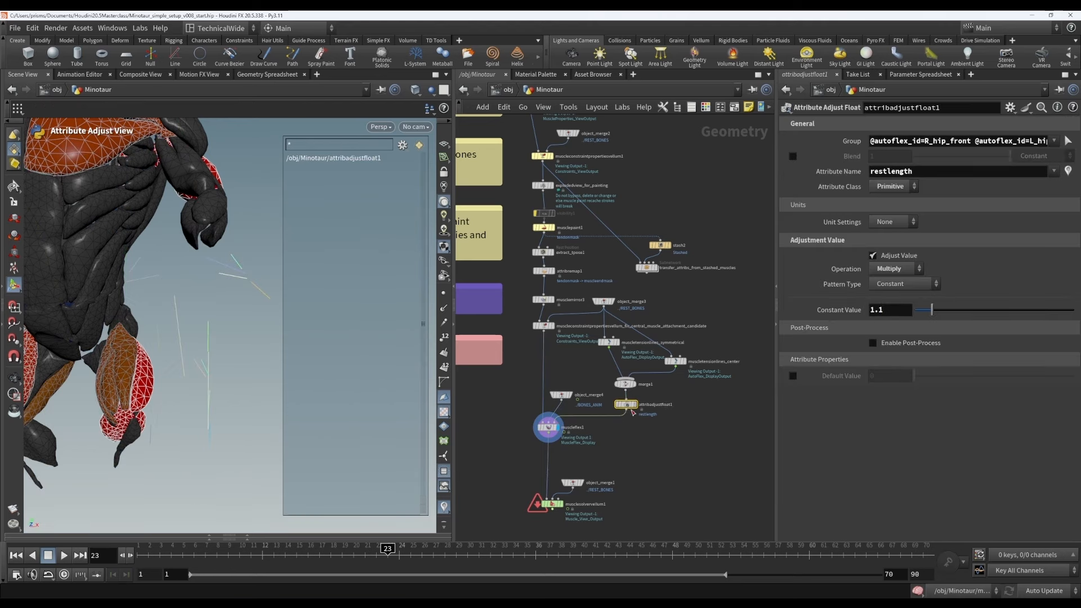
# Step: Retune the L_hip_front activation ratio on muscleflex1 to 0.652 while scrubbing the leg motion
pyautogui.click(548, 428)
pyautogui.moveTo(922, 299); pyautogui.dragTo(917, 299)
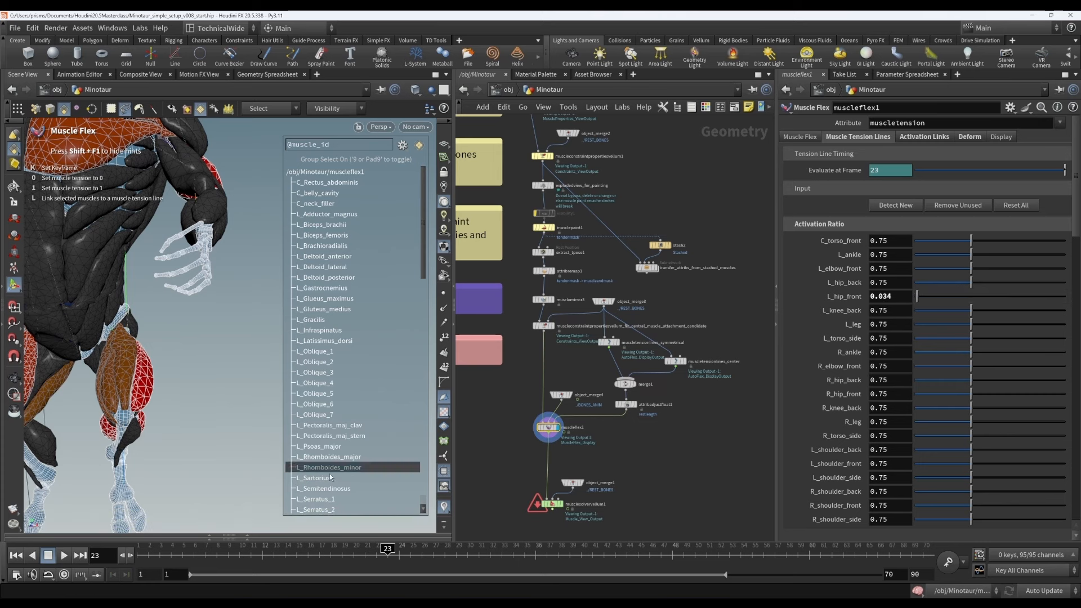
pyautogui.moveTo(360, 552)
pyautogui.mouseDown()
pyautogui.moveTo(388, 552)
pyautogui.moveTo(365, 551)
pyautogui.moveTo(376, 550)
pyautogui.mouseUp()
pyautogui.moveTo(918, 296); pyautogui.dragTo(955, 297)
pyautogui.moveTo(376, 551)
pyautogui.mouseDown()
pyautogui.moveTo(353, 550)
pyautogui.moveTo(411, 550)
pyautogui.moveTo(307, 550)
pyautogui.moveTo(387, 550)
pyautogui.moveTo(341, 550)
pyautogui.moveTo(376, 550)
pyautogui.mouseUp()
pyautogui.moveTo(956, 297); pyautogui.dragTo(964, 297)
# Step: Set the rest length multiplier of attribadjustfloat1 to 1.15 and return to frame 1 for a close view of the thighs
pyautogui.click(628, 406)
pyautogui.click(893, 311)
pyautogui.write('5')
pyautogui.press('Return')
pyautogui.moveTo(401, 550); pyautogui.dragTo(139, 552)
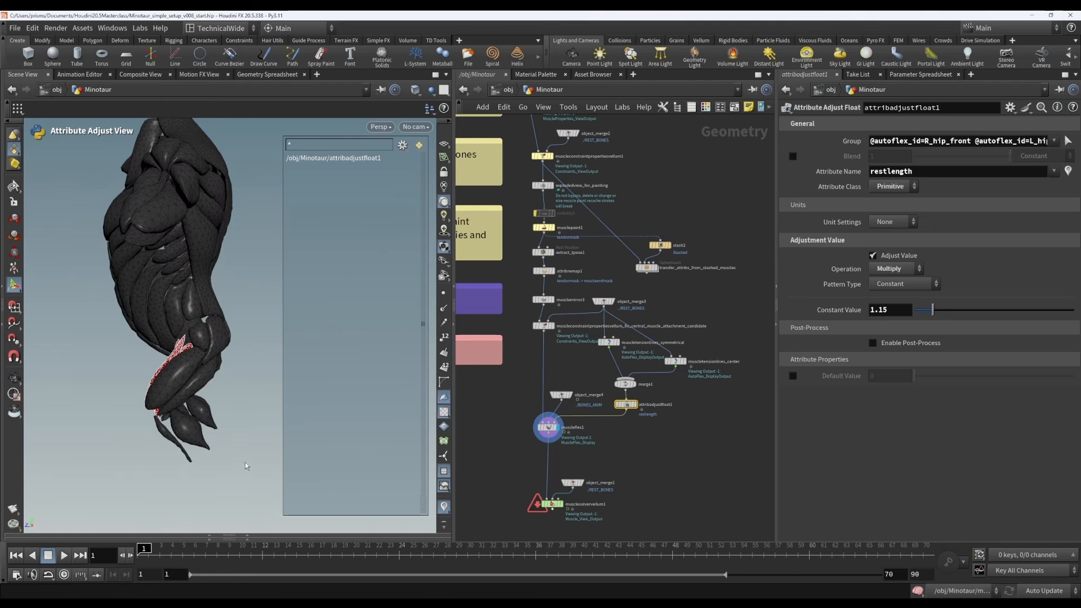
pyautogui.keyDown('alt'); pyautogui.moveTo(220, 394); pyautogui.dragTo(239, 431, button='middle'); pyautogui.keyUp('alt')
pyautogui.keyDown('alt'); pyautogui.moveTo(185, 421); pyautogui.dragTo(242, 414); pyautogui.keyUp('alt')
pyautogui.keyDown('alt'); pyautogui.moveTo(242, 414); pyautogui.dragTo(219, 394, button='right'); pyautogui.keyUp('alt')
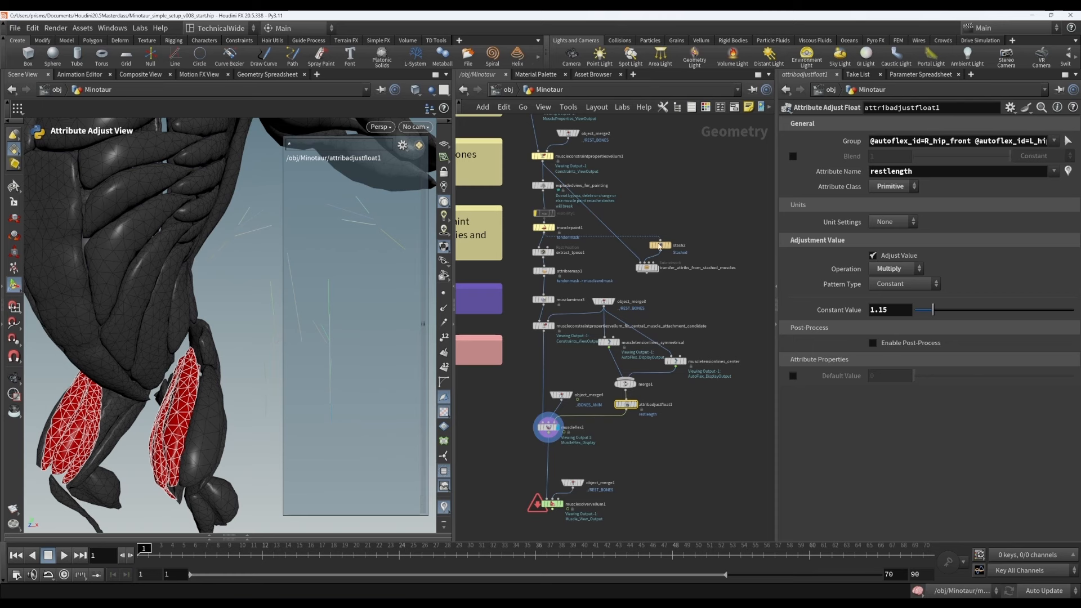
# Step: Try a direct flex value of 0.362 on the C_Rectus_abdominis muscle and reset it to 0
pyautogui.click(550, 427)
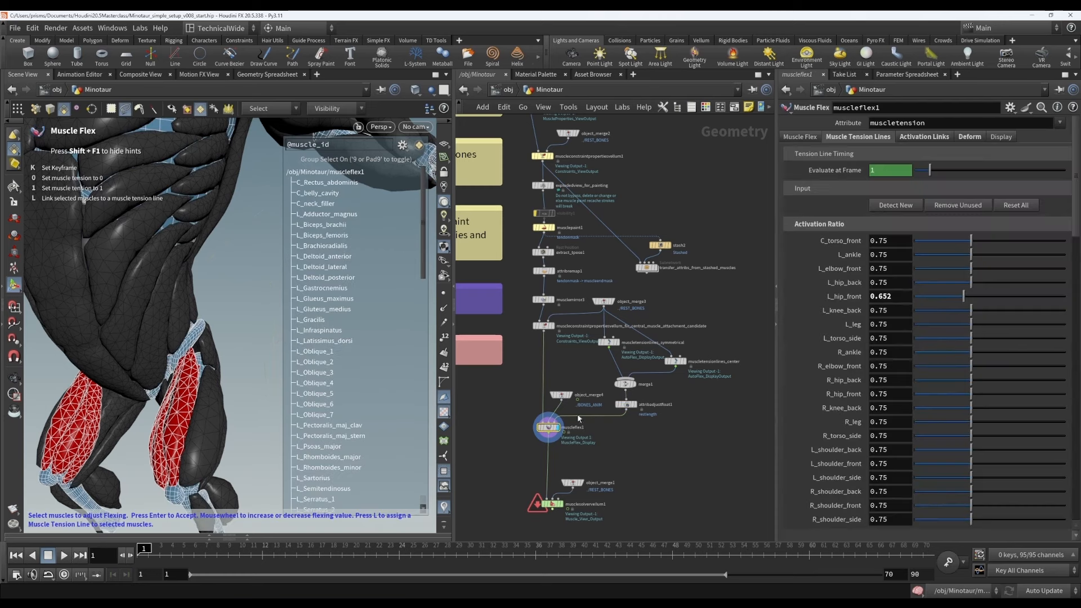
pyautogui.click(799, 137)
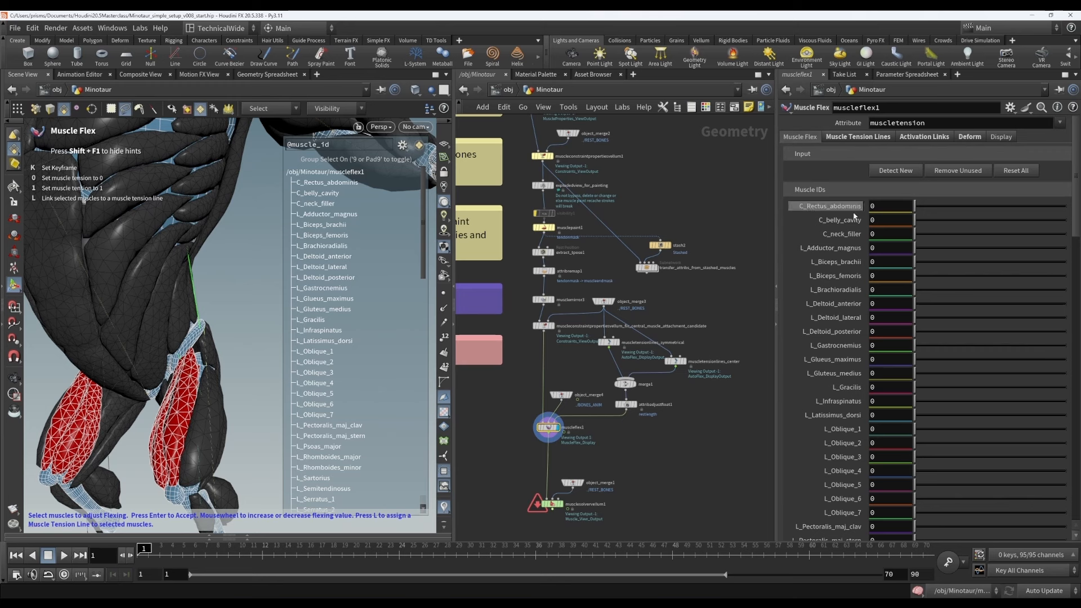
pyautogui.moveTo(931, 211); pyautogui.dragTo(969, 208)
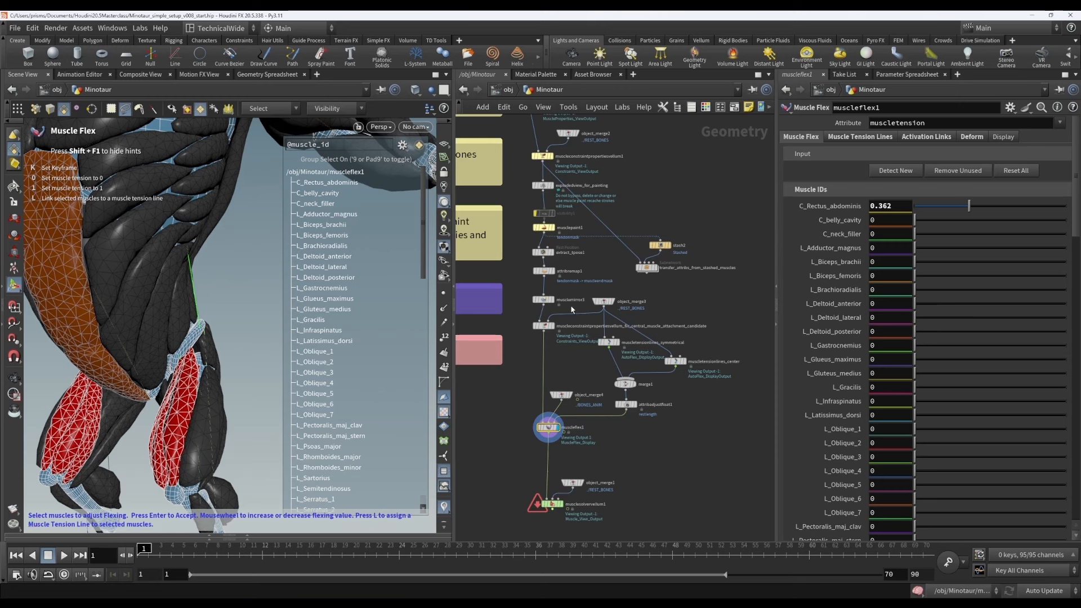
pyautogui.rightClick(242, 294)
pyautogui.click(188, 305)
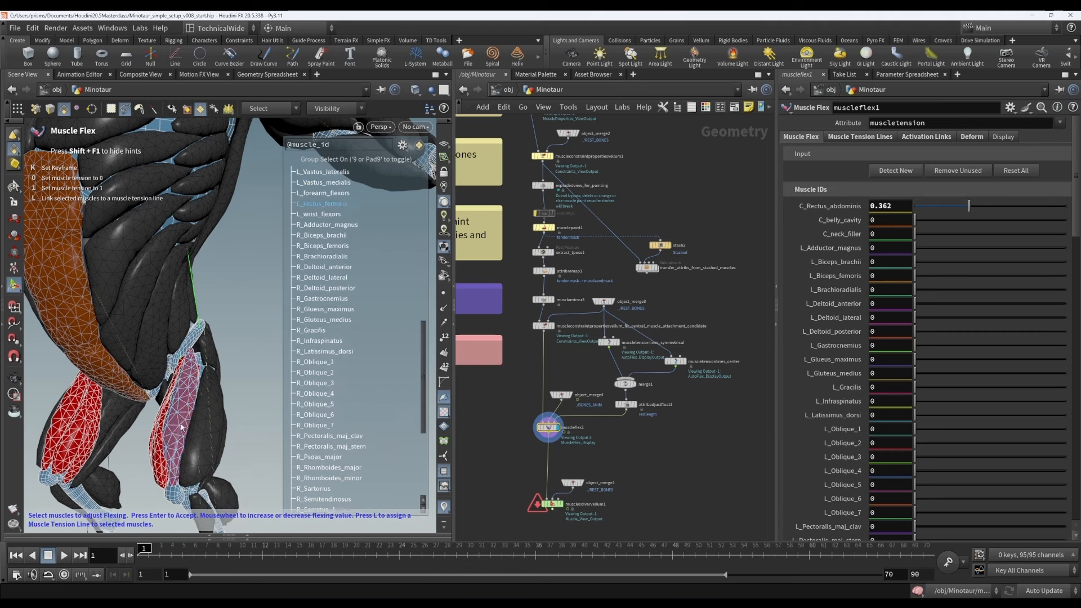
pyautogui.moveTo(932, 209); pyautogui.dragTo(913, 208)
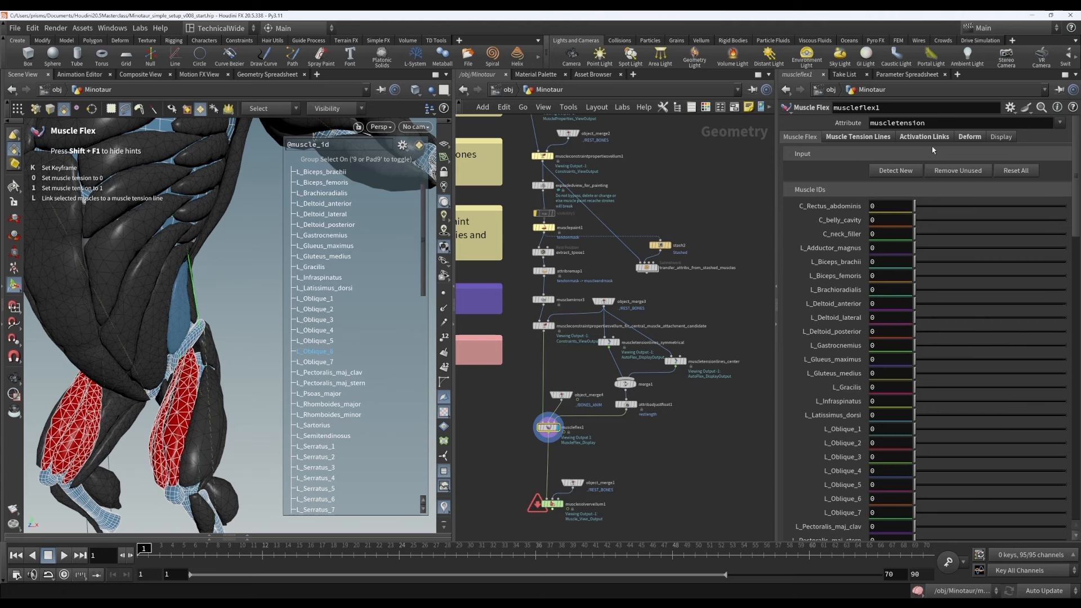
# Step: Examine the leg muscle activation from frame 1 to frame 70, viewing the legs from the side
pyautogui.click(892, 139)
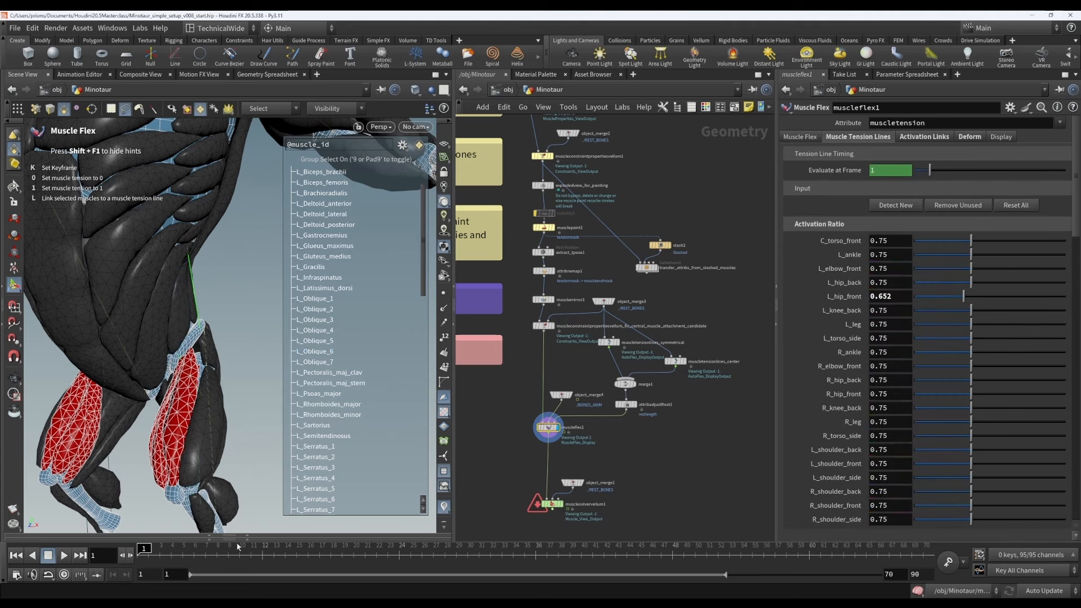
pyautogui.moveTo(157, 558); pyautogui.dragTo(271, 547)
pyautogui.moveTo(286, 549); pyautogui.dragTo(923, 549)
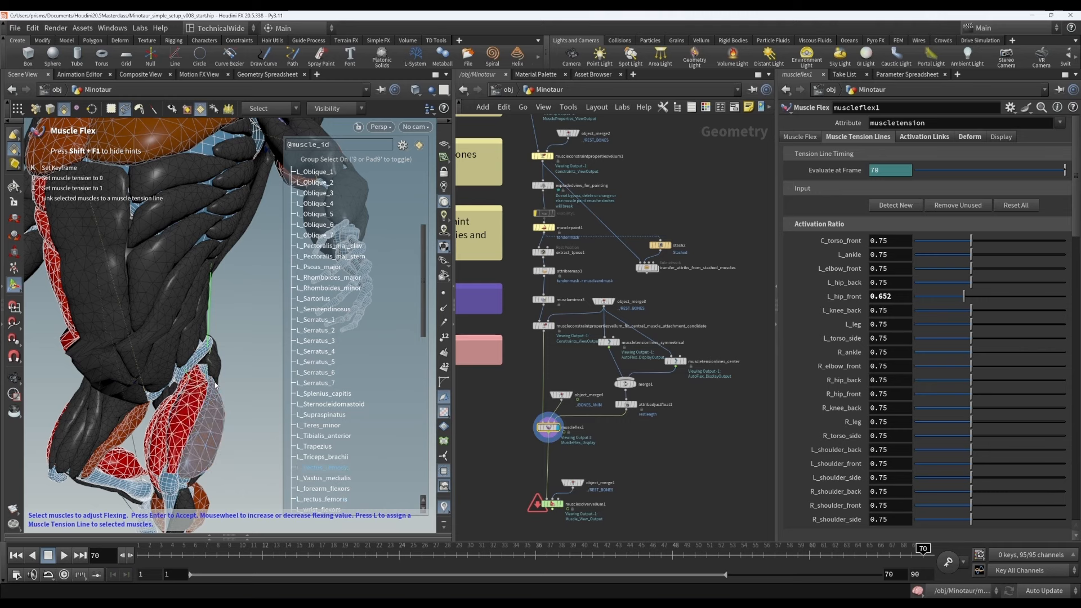
pyautogui.press('Escape')
pyautogui.moveTo(250, 387); pyautogui.dragTo(203, 349)
pyautogui.keyDown('alt'); pyautogui.moveTo(196, 368); pyautogui.dragTo(159, 287, button='middle'); pyautogui.keyUp('alt')
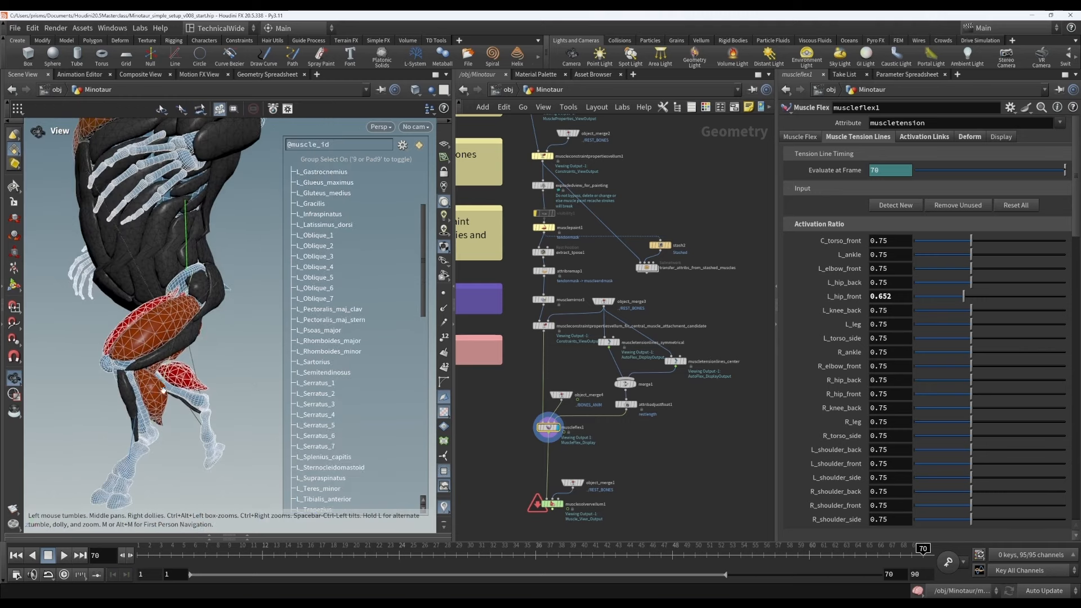
pyautogui.keyDown('alt'); pyautogui.moveTo(158, 399); pyautogui.dragTo(135, 397); pyautogui.keyUp('alt')
pyautogui.click(148, 555)
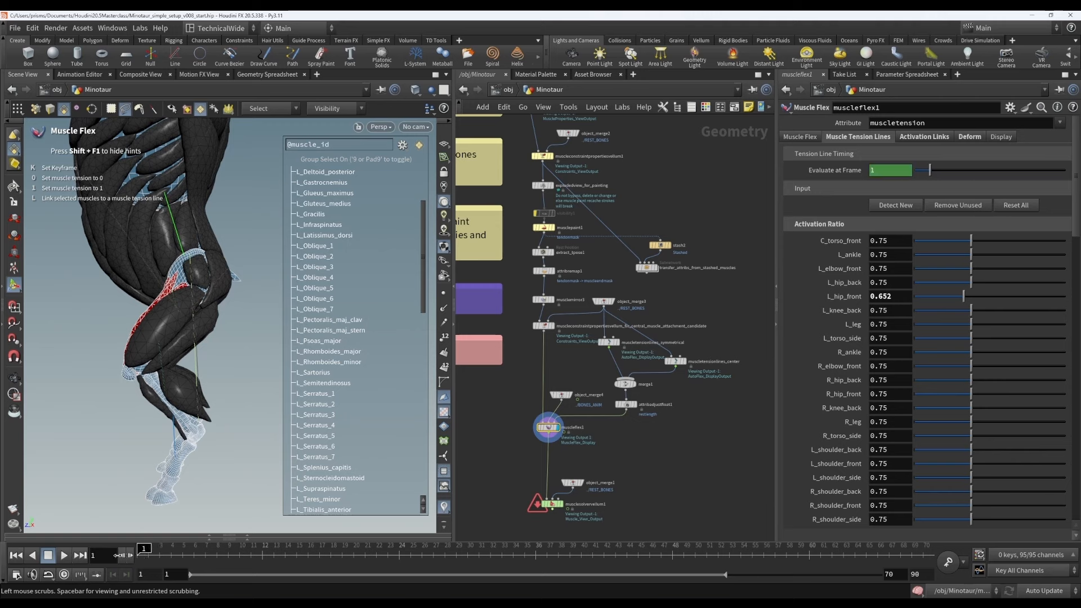
# Step: Scrub to frame 43, set the L_leg activation ratio to 1.219, and return to frame 1
pyautogui.moveTo(158, 560); pyautogui.dragTo(622, 556)
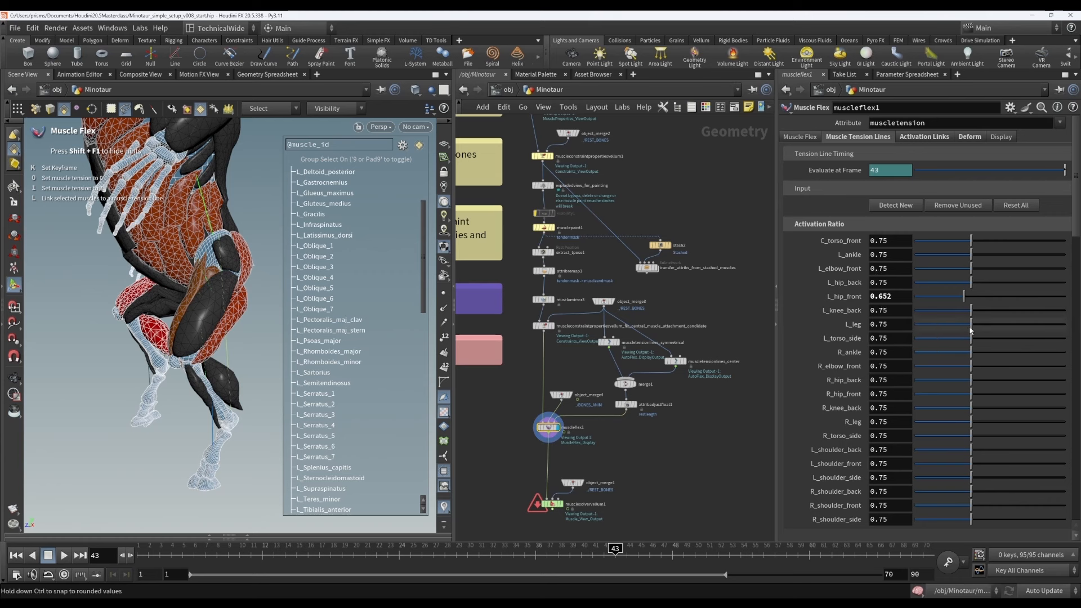
pyautogui.moveTo(995, 324); pyautogui.dragTo(1009, 323)
pyautogui.moveTo(144, 550); pyautogui.dragTo(112, 556)
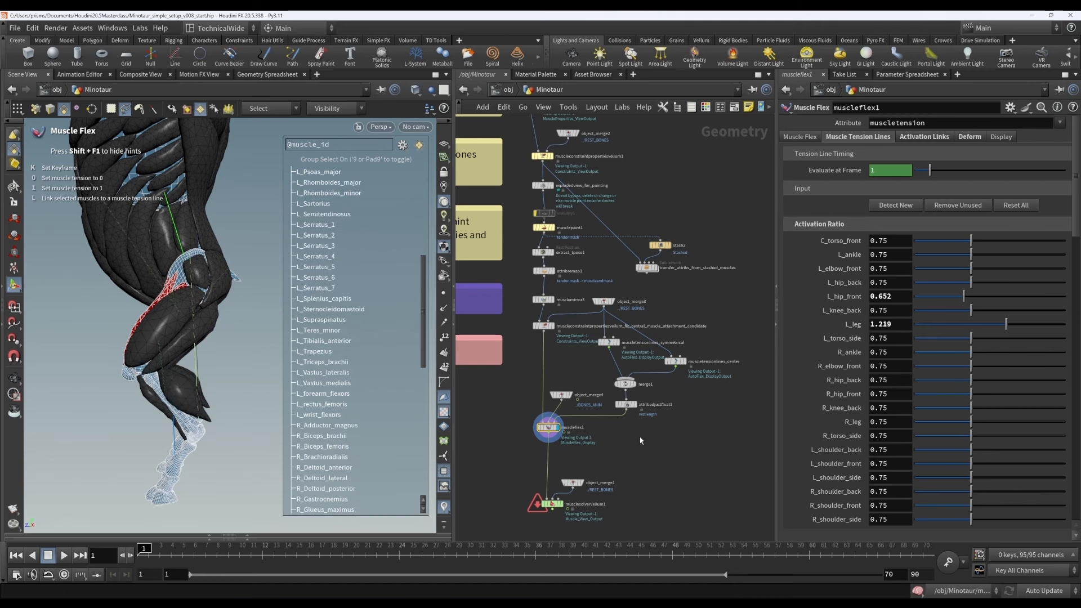
# Step: Add a second Attribute Adjust Float node between attribadjustfloat1 and muscleflex1
pyautogui.press('Tab')
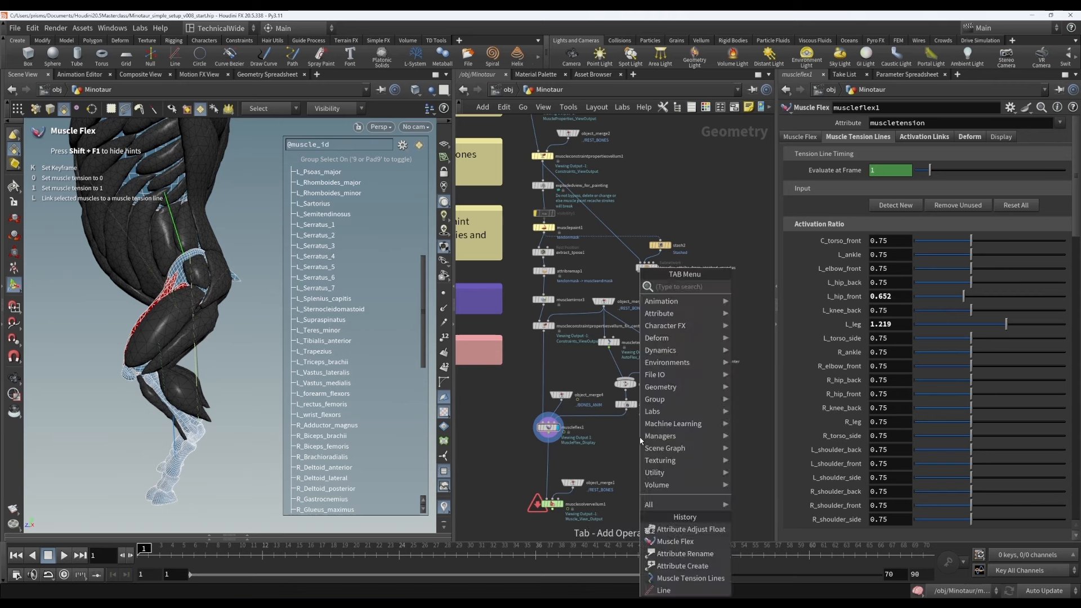
pyautogui.write('att')
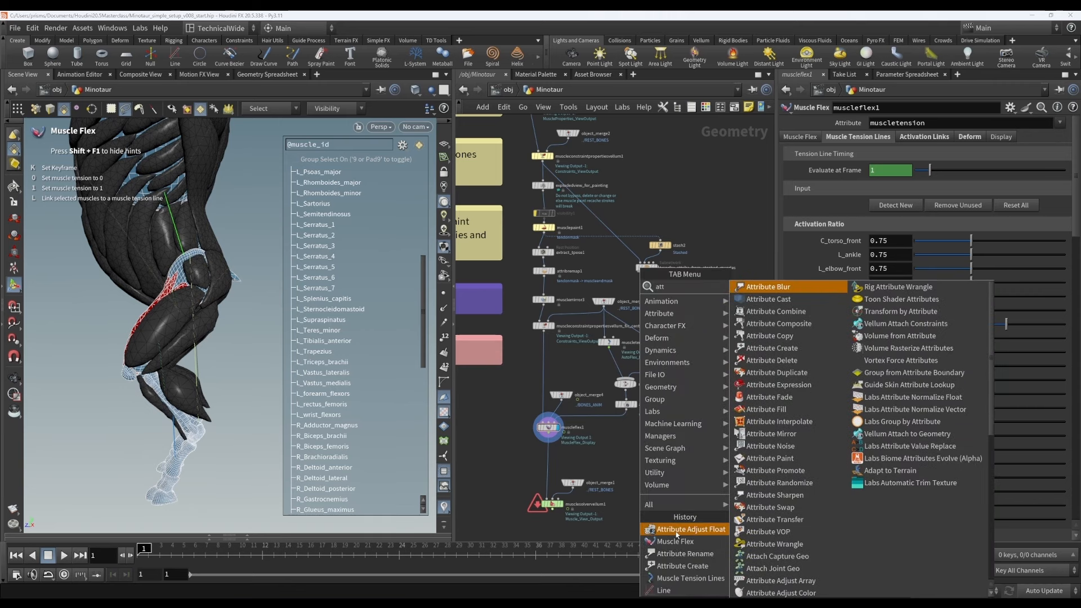
pyautogui.click(684, 530)
pyautogui.click(635, 443)
pyautogui.moveTo(635, 443)
pyautogui.mouseDown()
pyautogui.moveTo(588, 421)
pyautogui.moveTo(637, 428)
pyautogui.mouseUp()
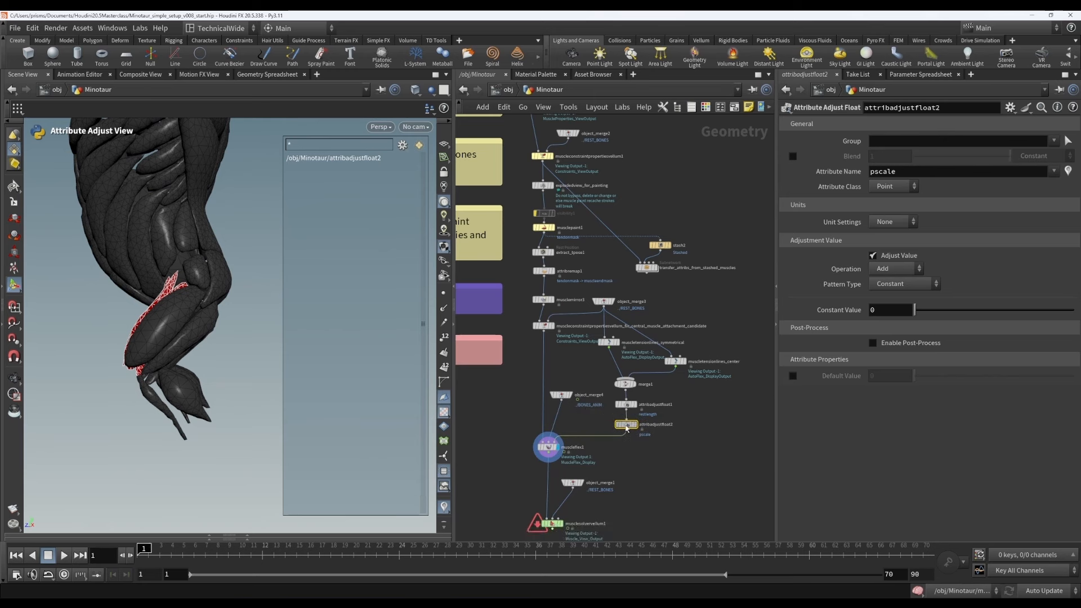
# Step: Replace the second Attribute Adjust Float node with a duplicate of attribadjustfloat1, inserted between attribadjustfloat1 and muscleflex1
pyautogui.press('Delete')
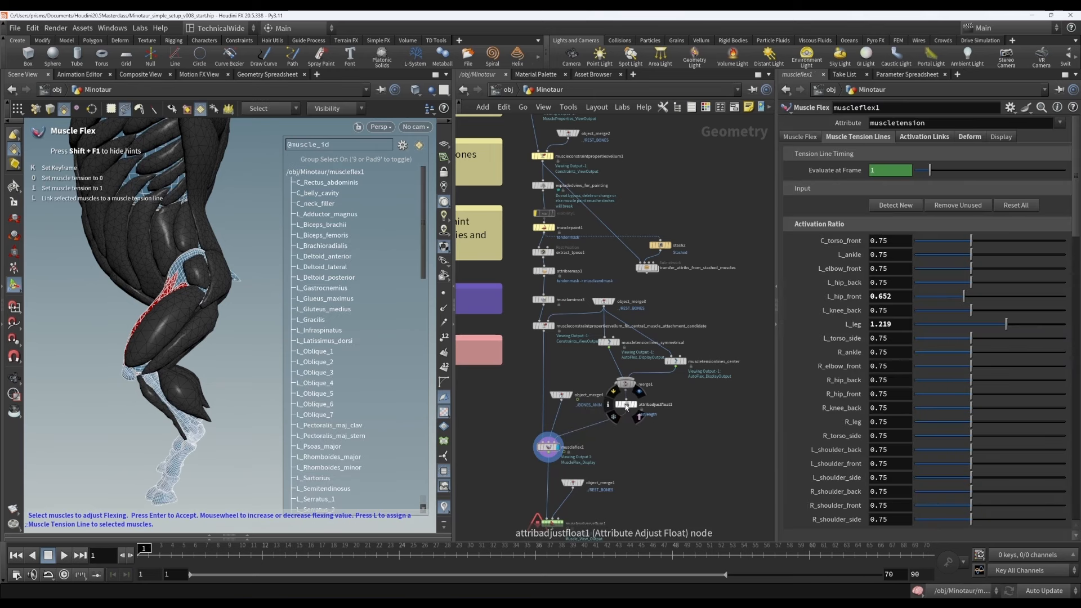
pyautogui.hotkey('ctrl', 'z')
pyautogui.moveTo(637, 431)
pyautogui.mouseDown()
pyautogui.moveTo(599, 431)
pyautogui.moveTo(628, 444)
pyautogui.moveTo(614, 431)
pyautogui.moveTo(627, 431)
pyautogui.mouseUp()
pyautogui.press('Escape')
# Step: Try to set attribadjustfloat2's group to the two leg tension lines, primitives 2 and 12
pyautogui.click(1069, 141)
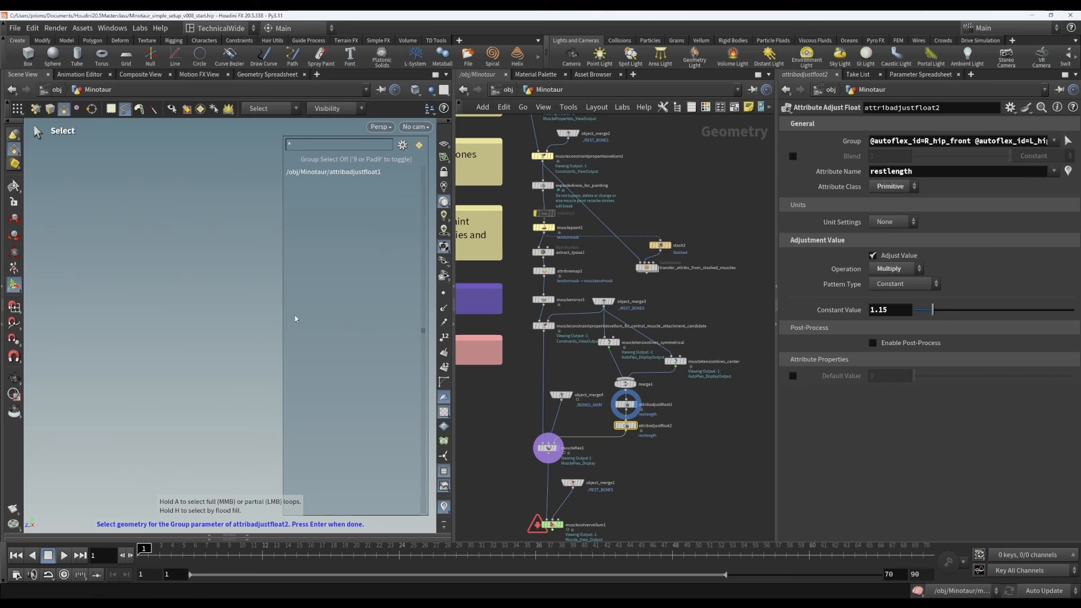
pyautogui.hotkey('space', 'g')
pyautogui.keyDown('alt'); pyautogui.moveTo(224, 304); pyautogui.dragTo(51, 326, button='right'); pyautogui.keyUp('alt')
pyautogui.moveTo(51, 326); pyautogui.dragTo(174, 352)
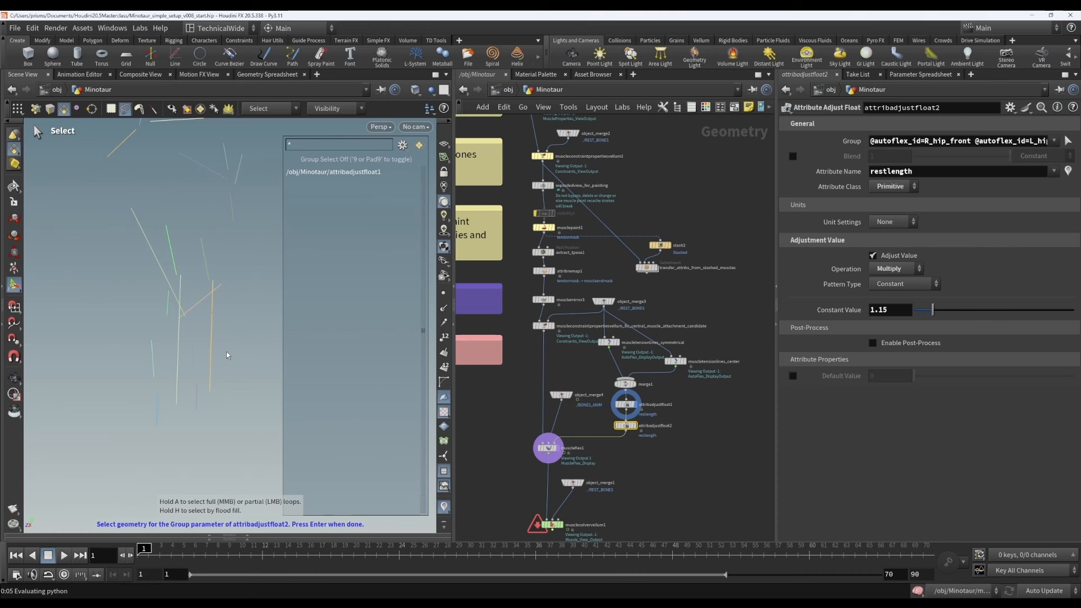
pyautogui.press('Return')
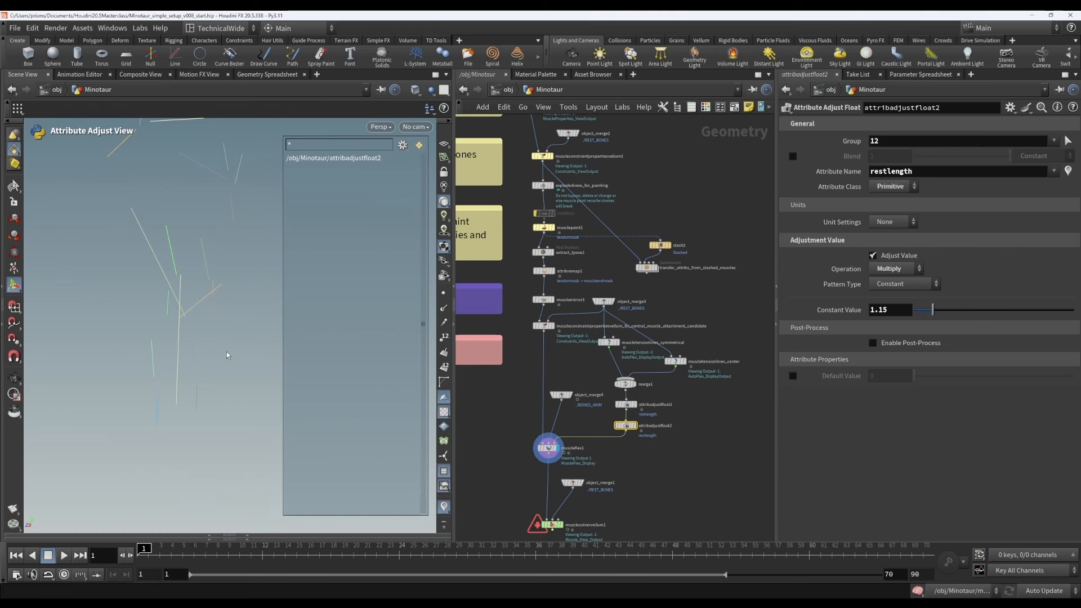
pyautogui.click(1068, 141)
pyautogui.press('9')
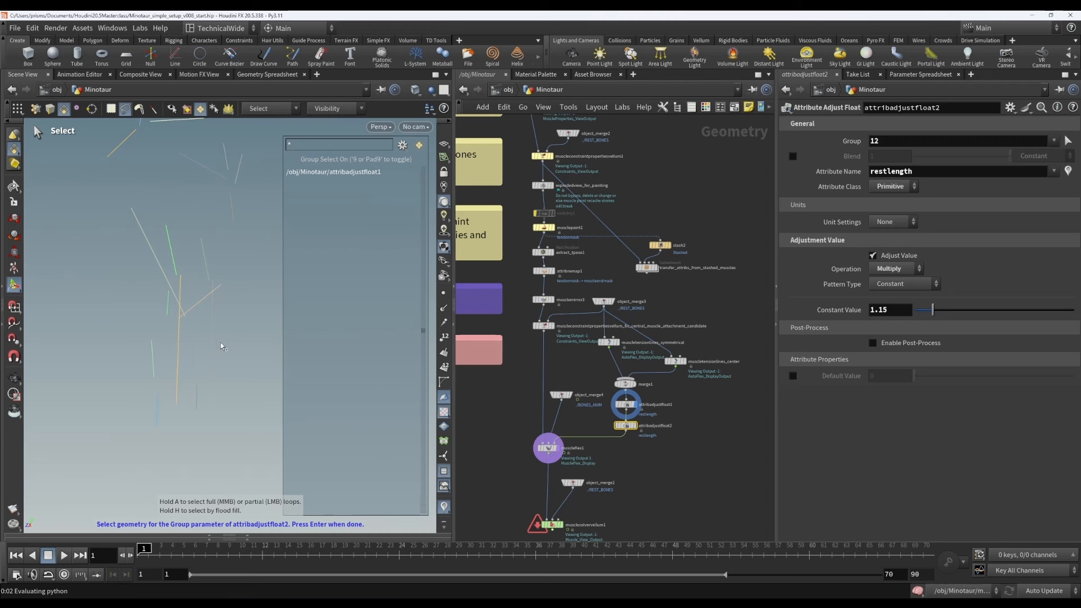
pyautogui.press('Return')
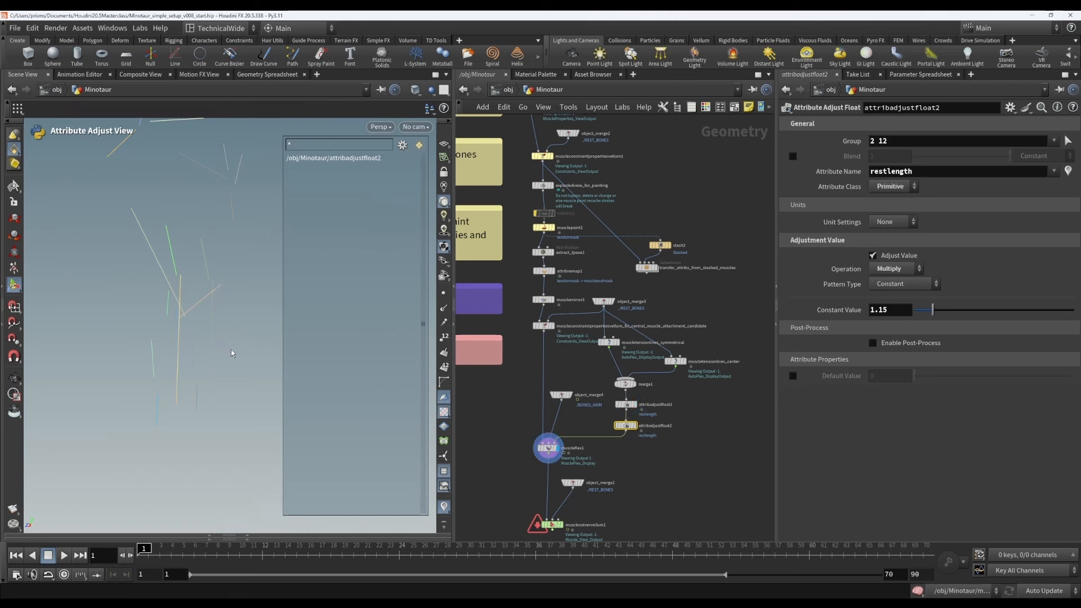
# Step: Set attribadjustfloat2's group to the L_leg and R_leg lines by their autoflex_id attribute
pyautogui.click(1069, 141)
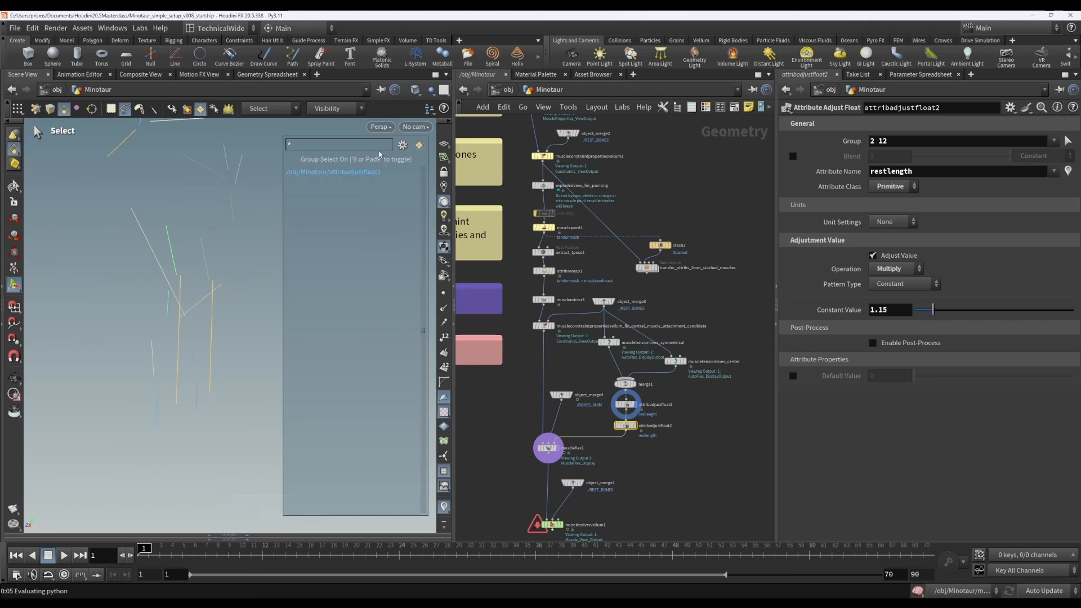
pyautogui.click(402, 145)
pyautogui.click(422, 429)
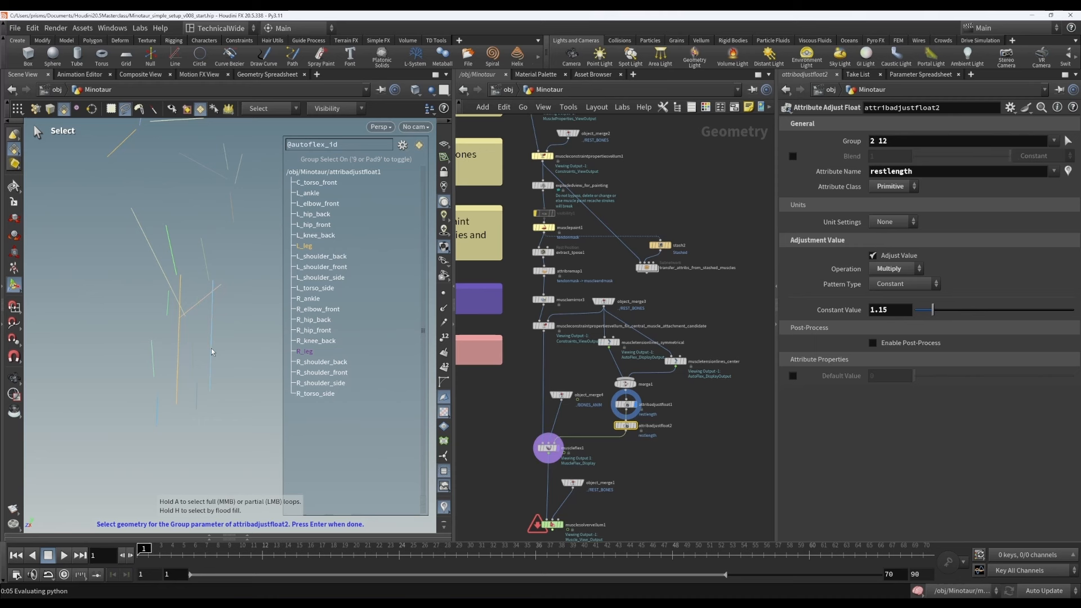
pyautogui.press('Return')
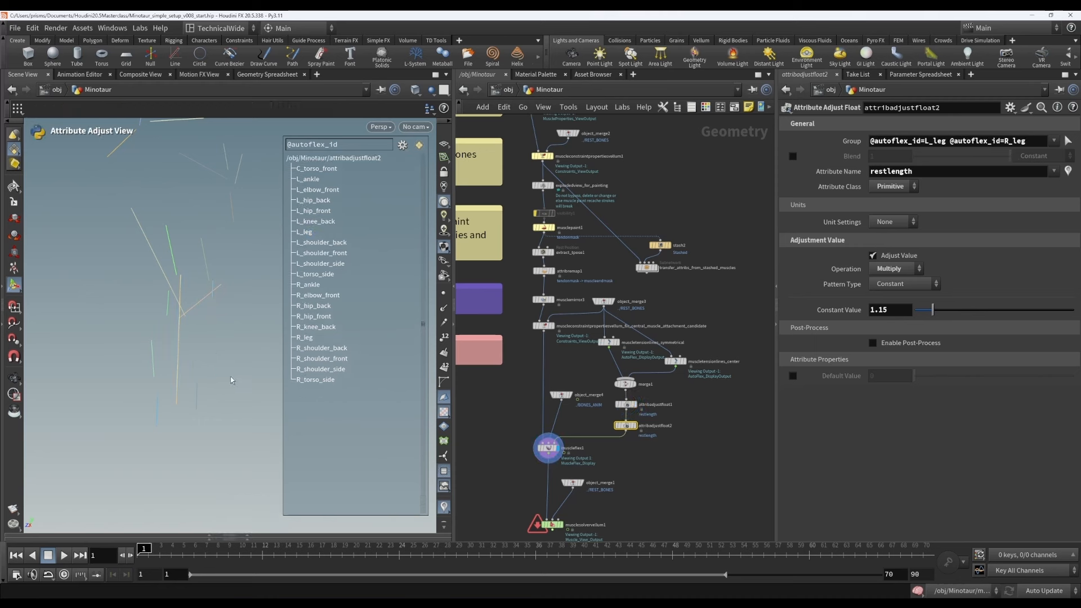
# Step: Check the L_leg activation ratio on muscleflex1, and set attribadjustfloat2's rest length multiplier to 0.85
pyautogui.press('Escape')
pyautogui.moveTo(160, 357); pyautogui.dragTo(212, 333)
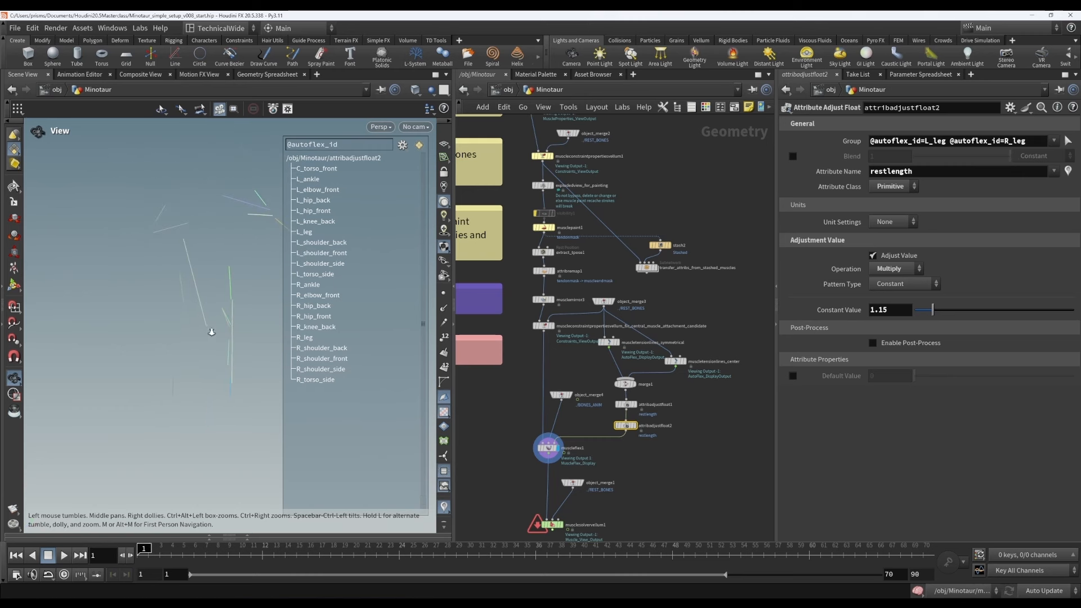
pyautogui.press('Return')
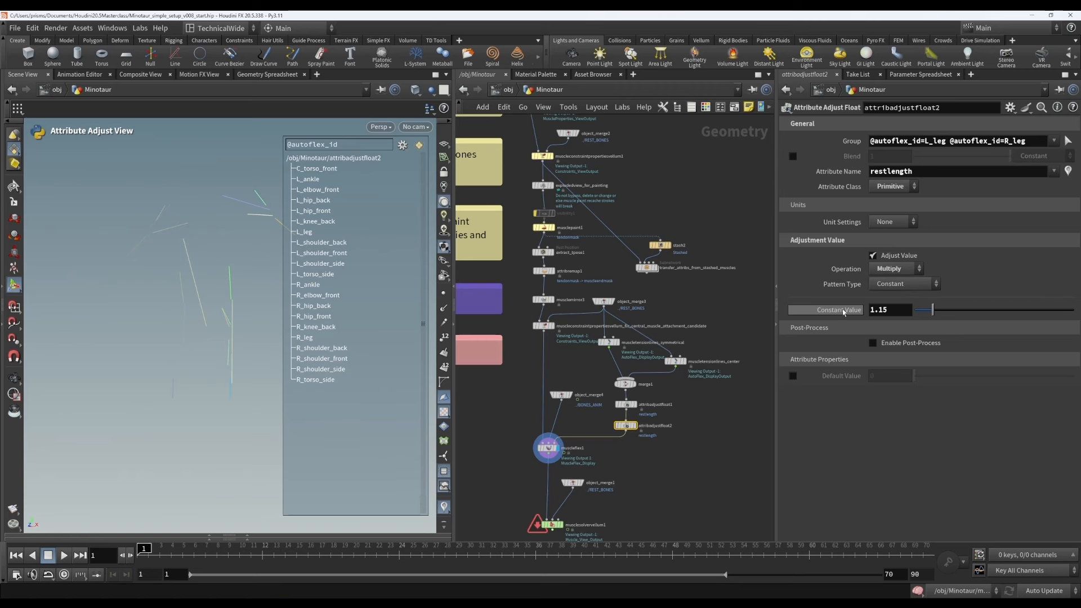
pyautogui.click(547, 448)
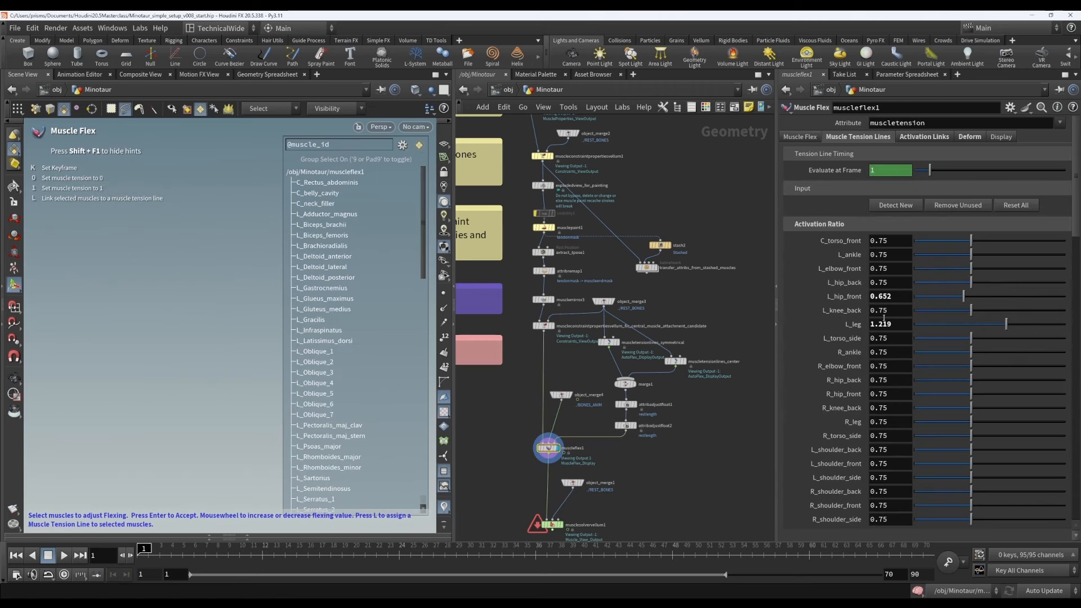
pyautogui.click(883, 324)
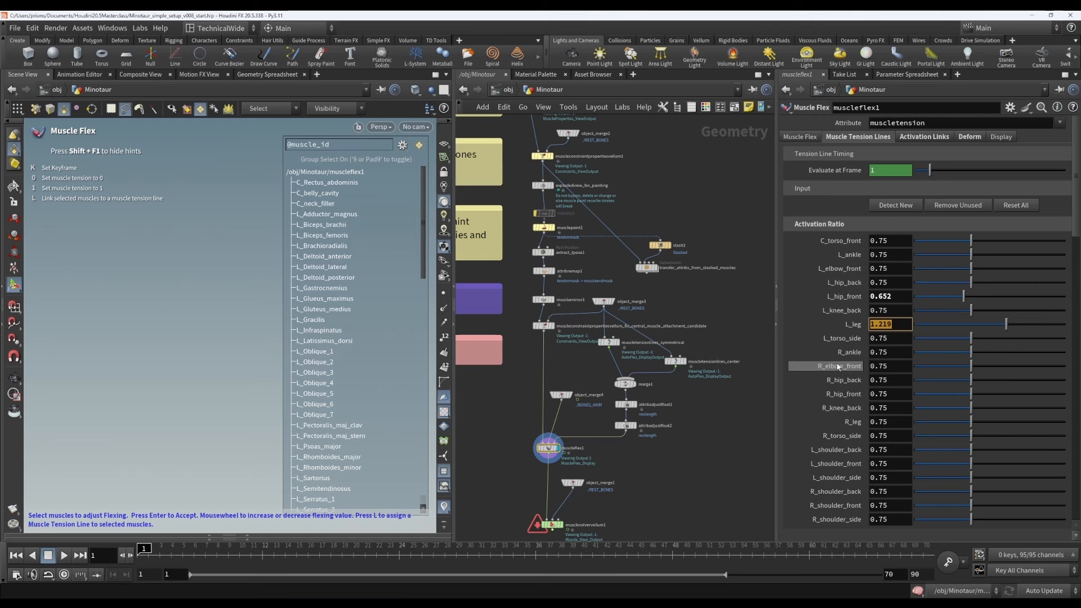
pyautogui.moveTo(627, 428)
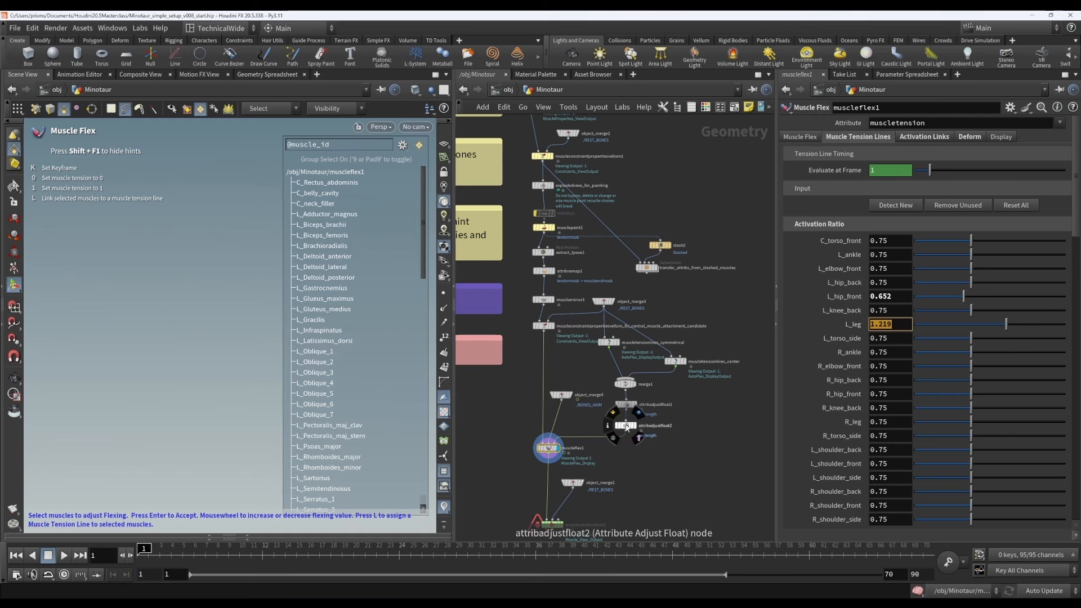
pyautogui.click(625, 426)
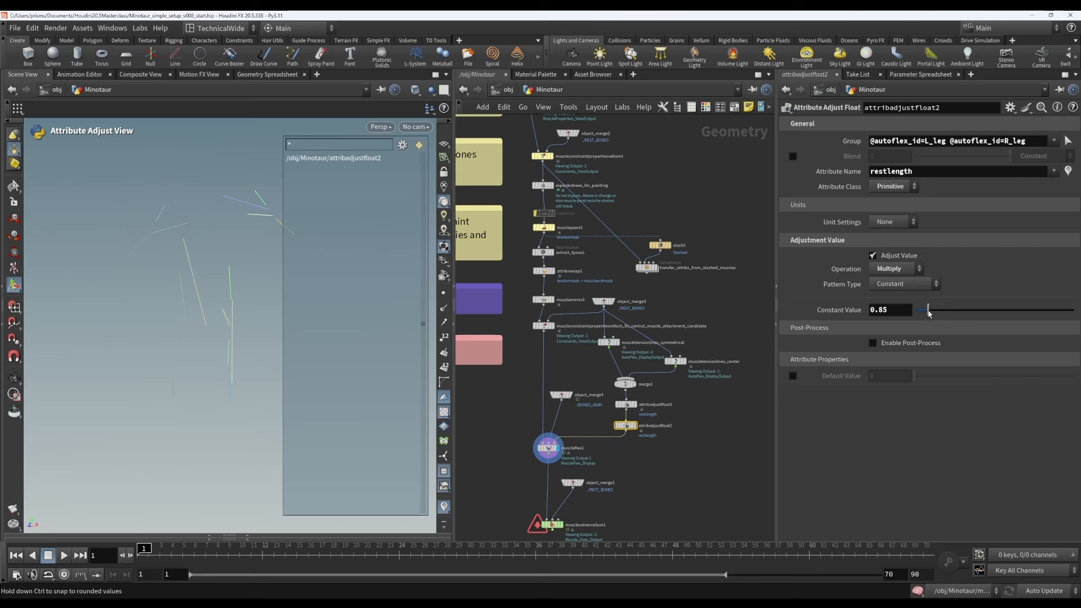
# Step: Scrub muscleflex1 to frame 55 with the legs viewed from the side, and raise the L_leg activation ratio to 1.73
pyautogui.click(550, 449)
pyautogui.press('Escape')
pyautogui.moveTo(210, 347); pyautogui.dragTo(158, 344)
pyautogui.press('Return')
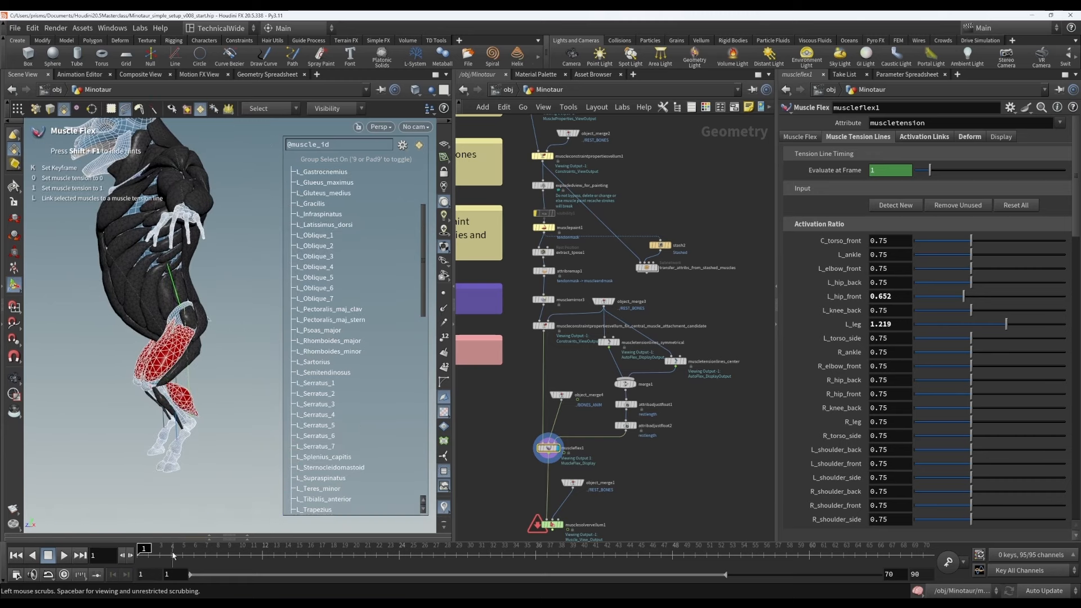
pyautogui.moveTo(165, 556); pyautogui.dragTo(599, 556)
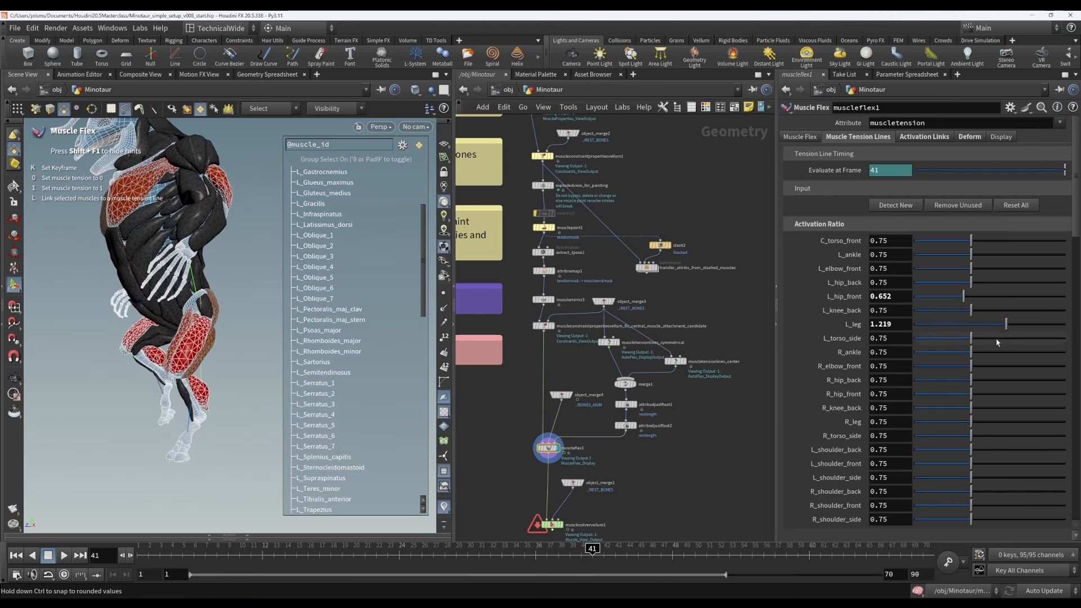
pyautogui.moveTo(607, 555); pyautogui.dragTo(757, 561)
pyautogui.moveTo(1007, 325); pyautogui.dragTo(1025, 326)
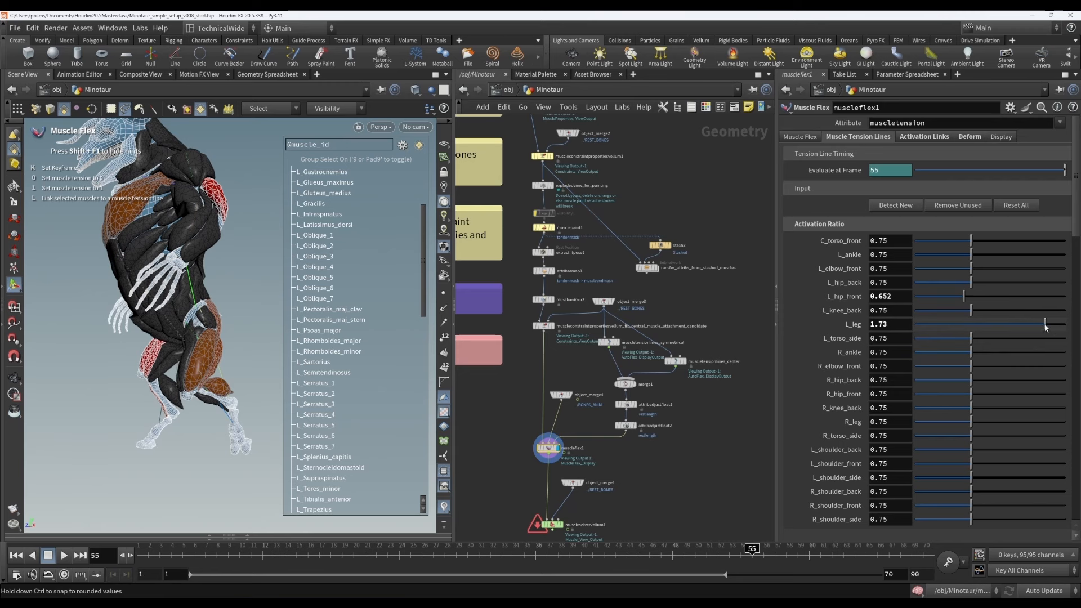
# Step: Set attribadjustfloat2's constant value to 0.89 and review the leg activation from the start up to frame 60
pyautogui.click(625, 426)
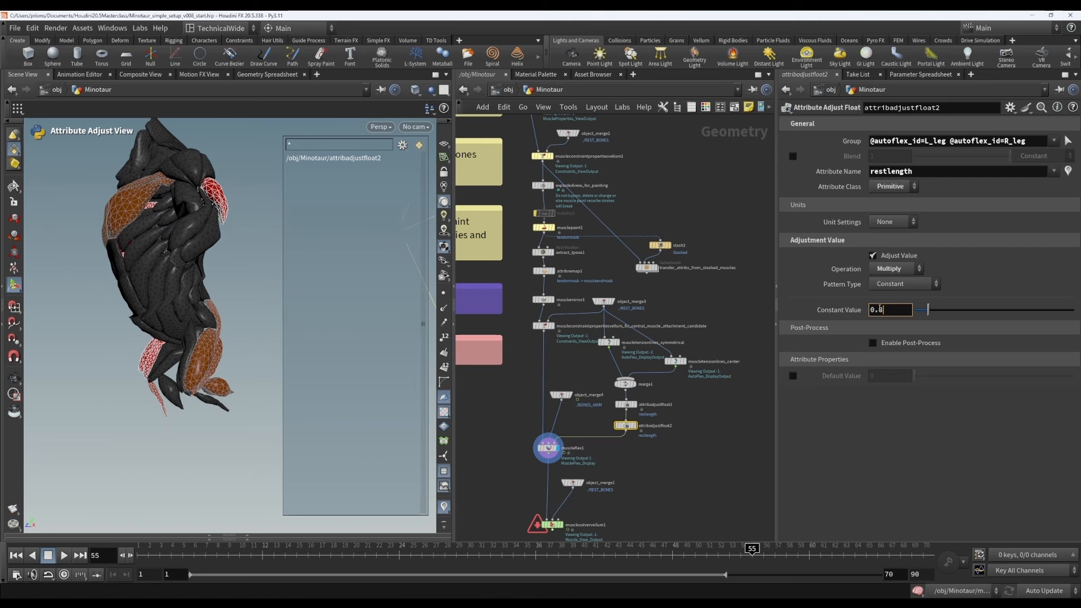
pyautogui.press('Return')
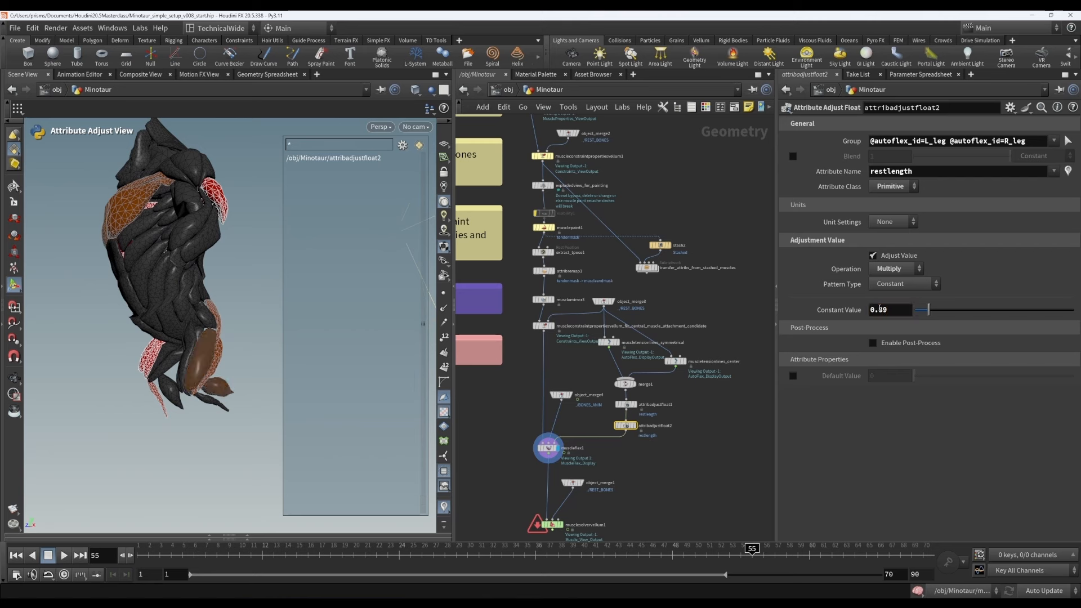
pyautogui.click(135, 552)
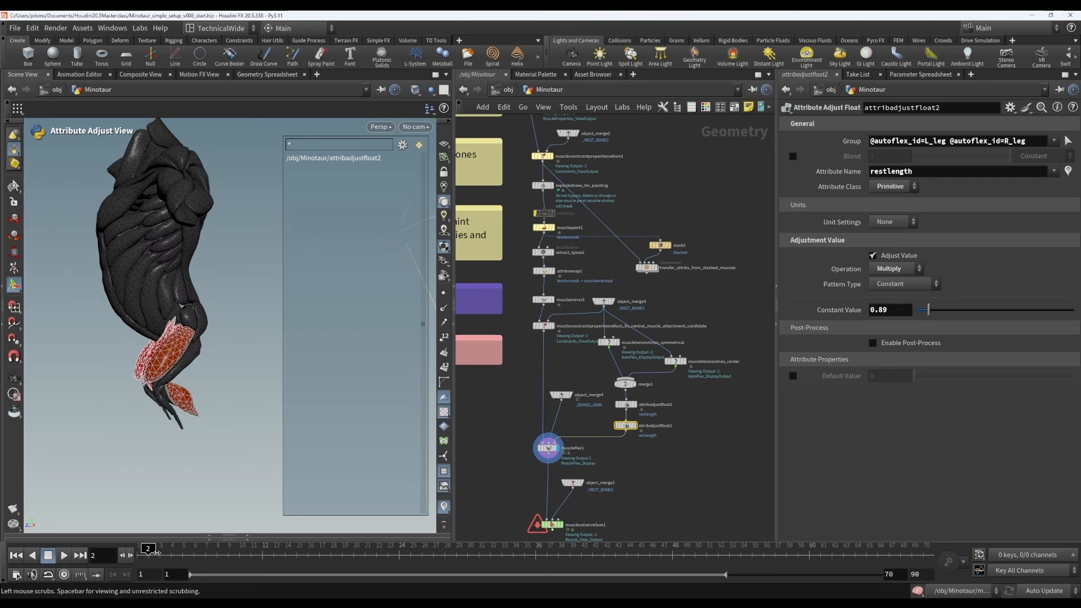
pyautogui.moveTo(194, 549); pyautogui.dragTo(816, 530)
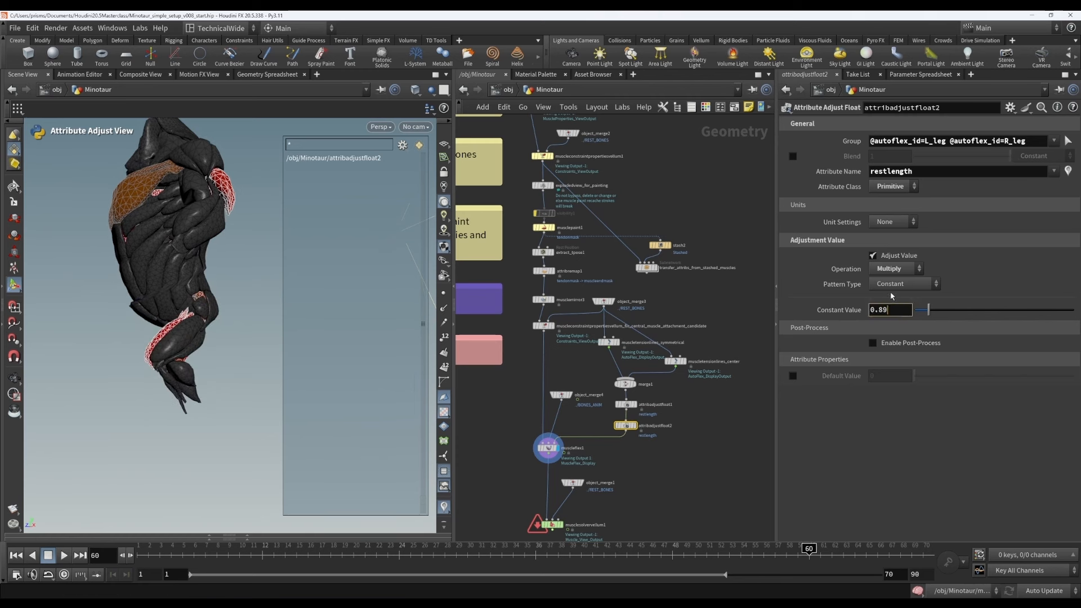
# Step: Set attribadjustfloat2's constant value to 0.93 and return to frame 1
pyautogui.write('0.93')
pyautogui.press('Return')
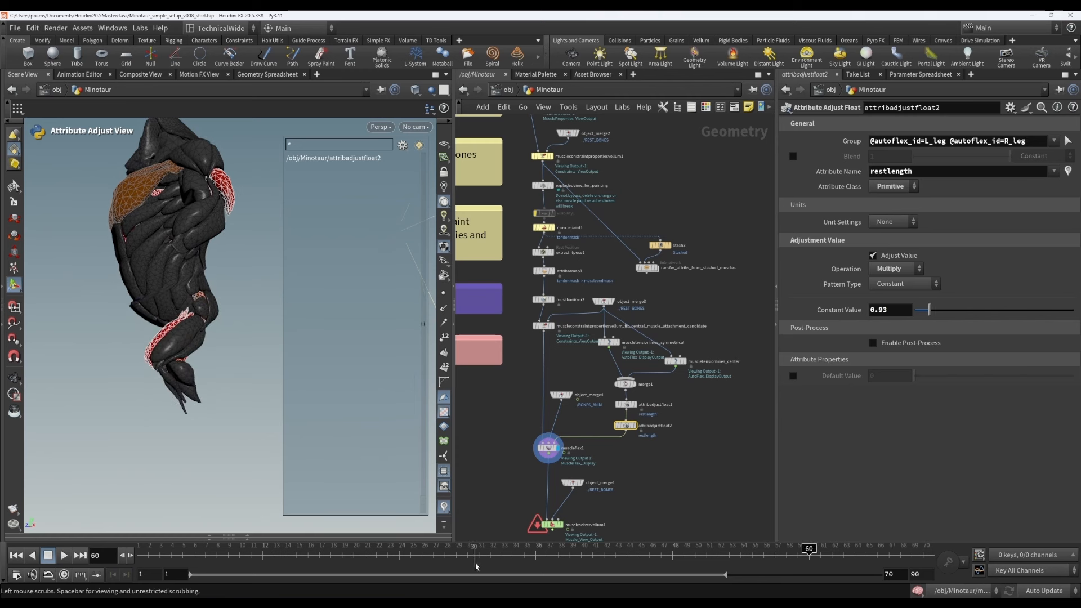
pyautogui.click(149, 562)
pyautogui.moveTo(184, 559); pyautogui.dragTo(144, 558)
# Step: Set muscleflex1's L_leg activation ratio to 1.483 and scrub through to frame 70 to review the leg muscles
pyautogui.click(548, 448)
pyautogui.click(1036, 324)
pyautogui.moveTo(1028, 326); pyautogui.dragTo(1026, 325)
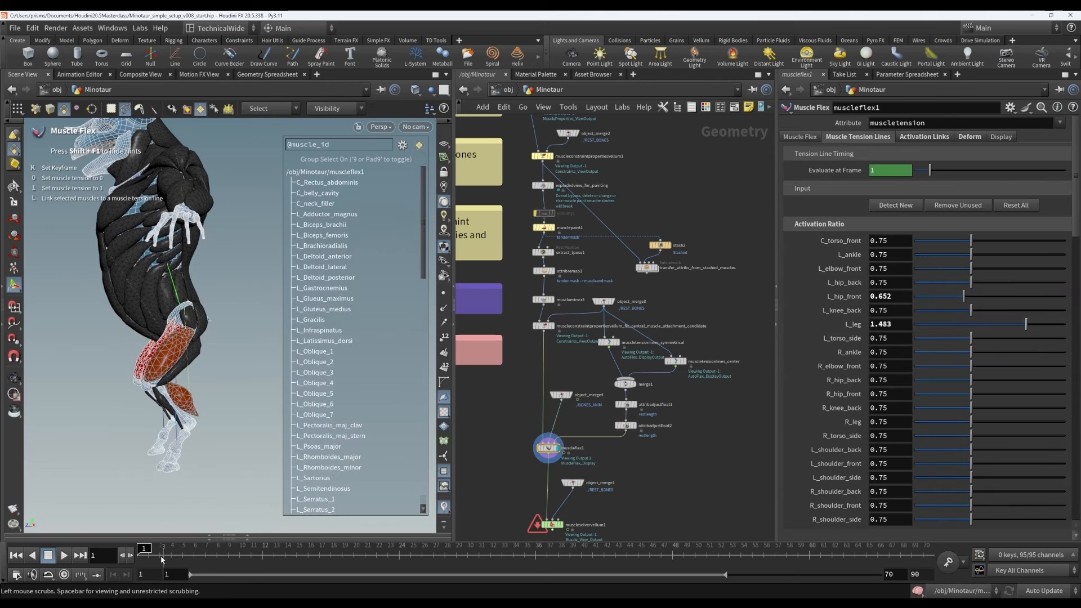
pyautogui.moveTo(153, 556); pyautogui.dragTo(924, 556)
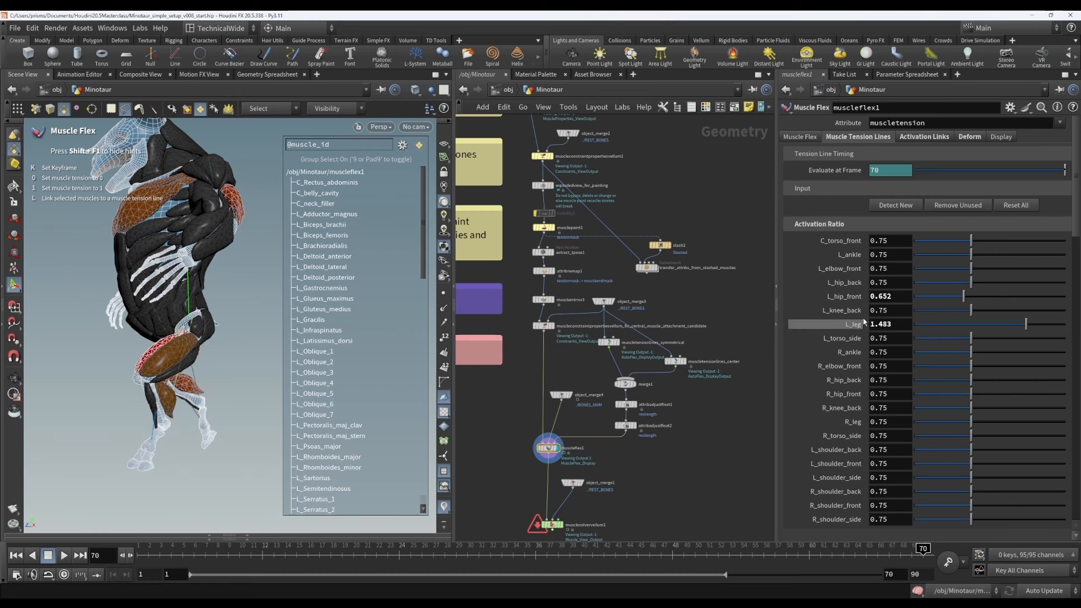
# Step: Copy the L_hip_front activation ratio and paste it as a relative reference onto R_hip_back
pyautogui.rightClick(853, 297)
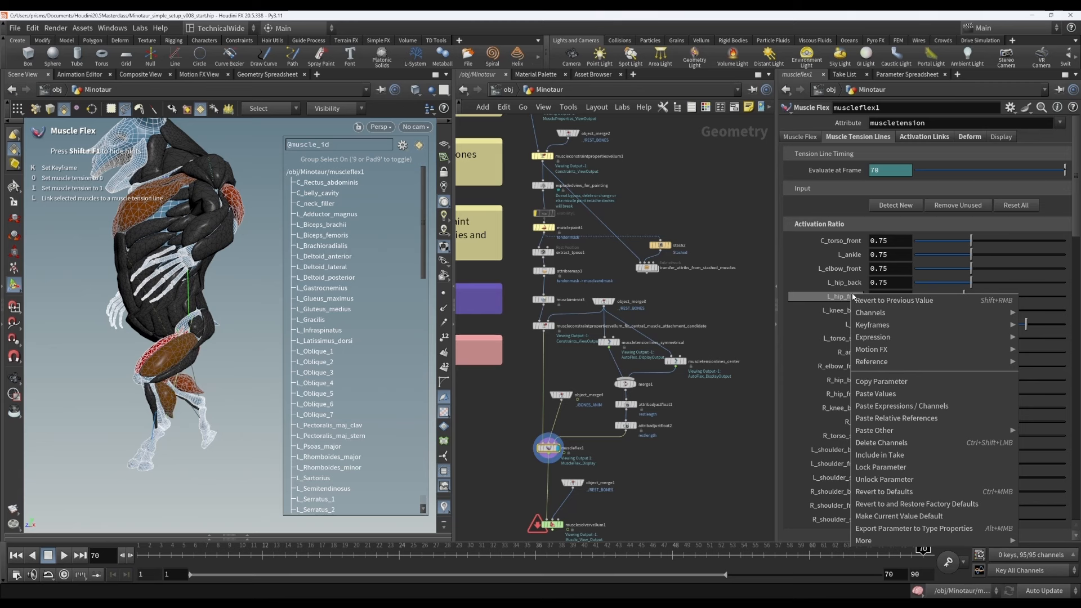
pyautogui.press('Escape')
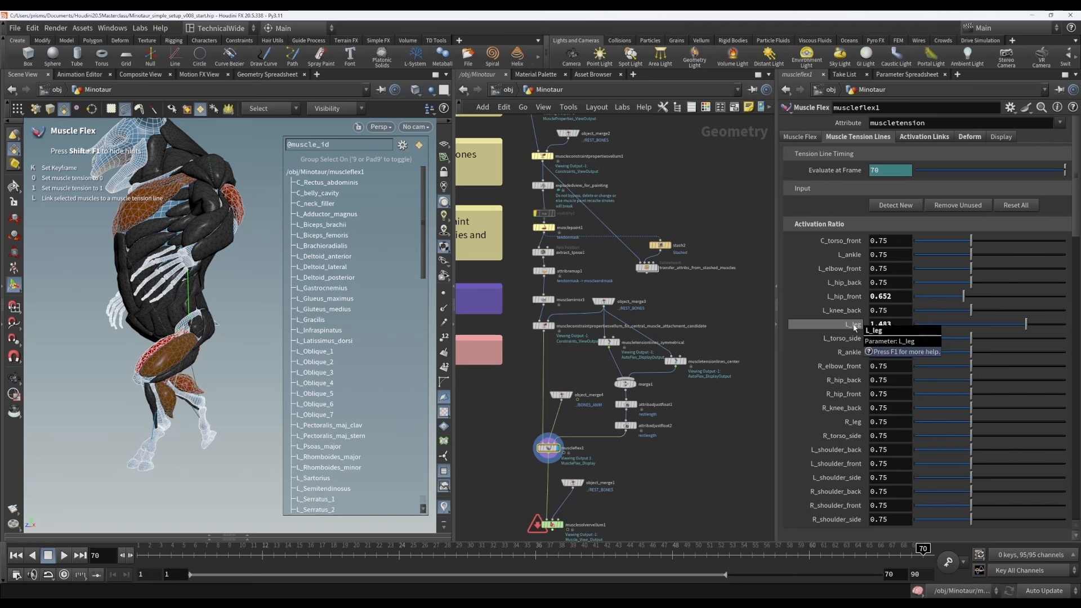
pyautogui.rightClick(851, 300)
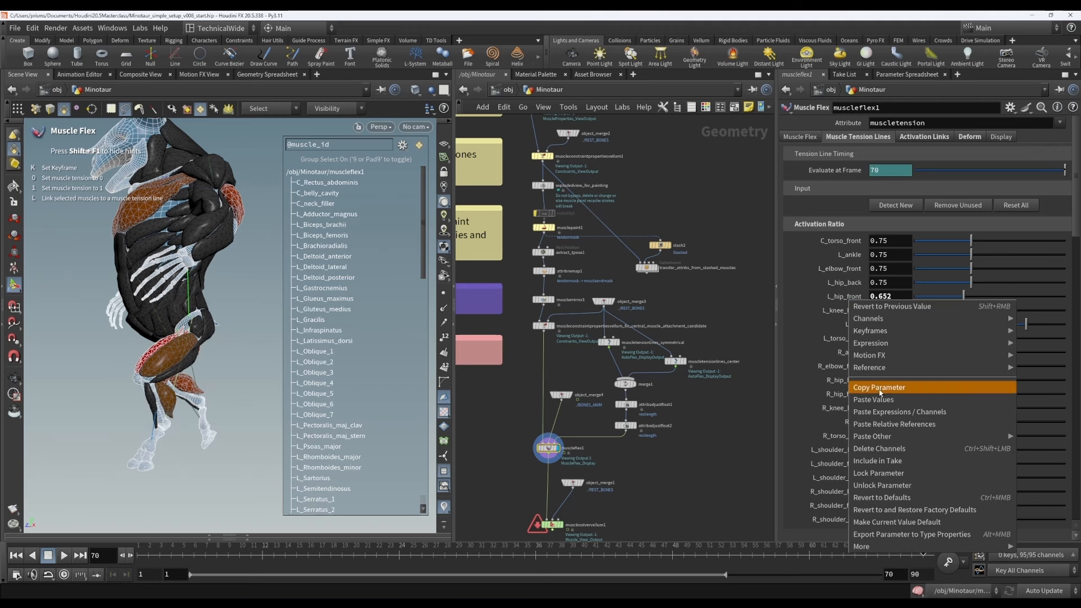
pyautogui.click(880, 389)
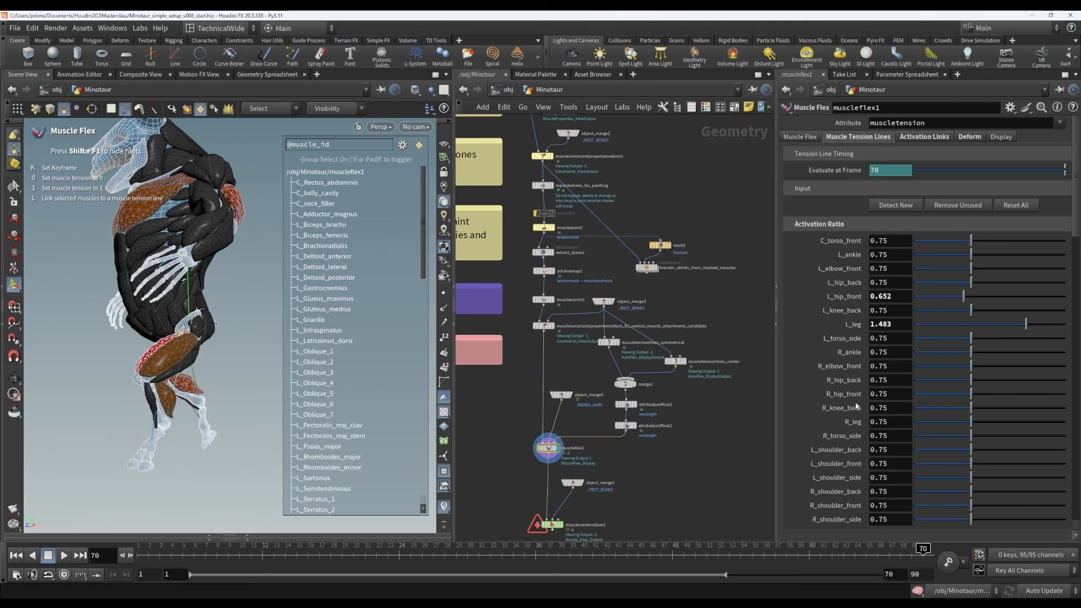
pyautogui.rightClick(845, 395)
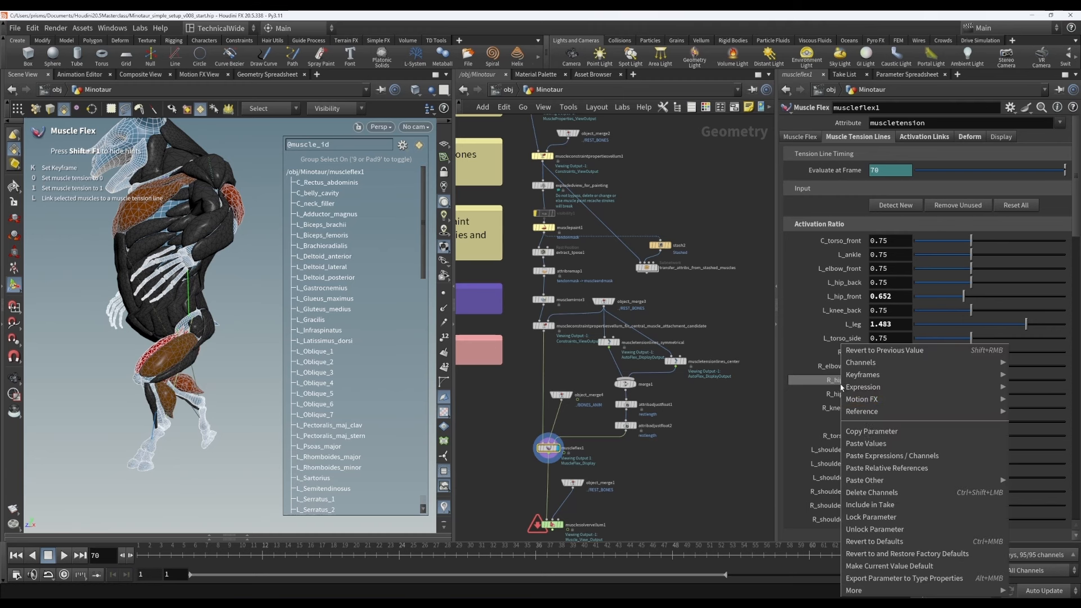
pyautogui.click(887, 468)
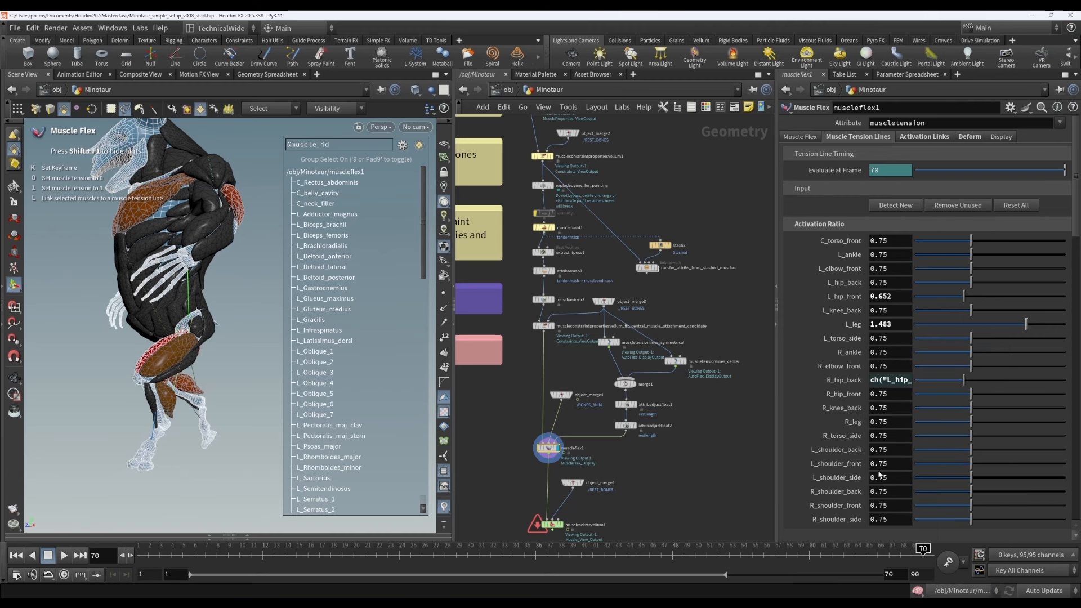
# Step: Link the R_leg activation ratio to L_leg with a relative reference
pyautogui.rightClick(850, 325)
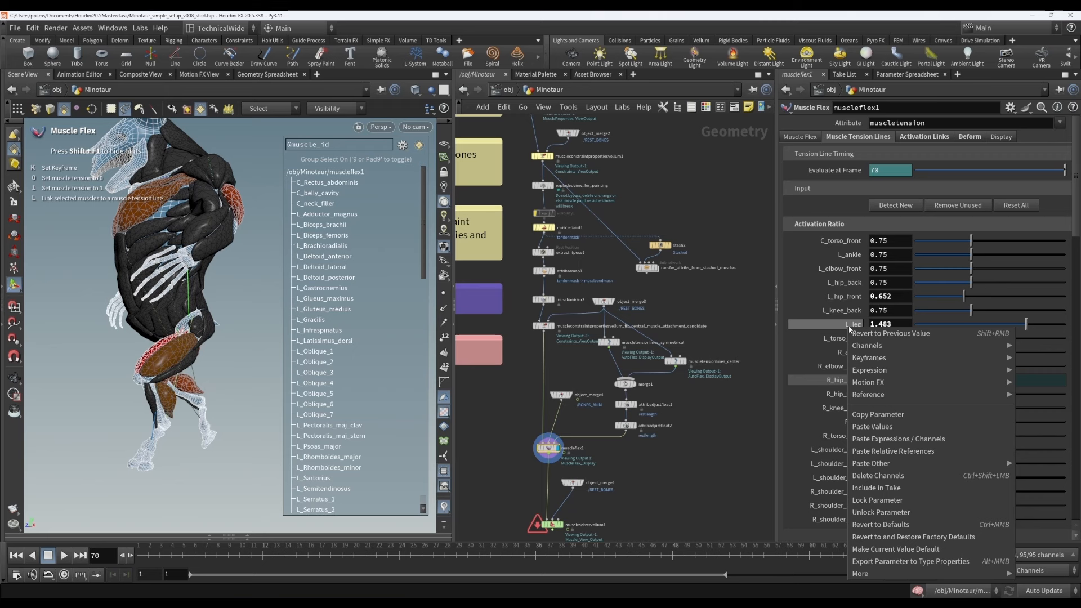
pyautogui.click(876, 415)
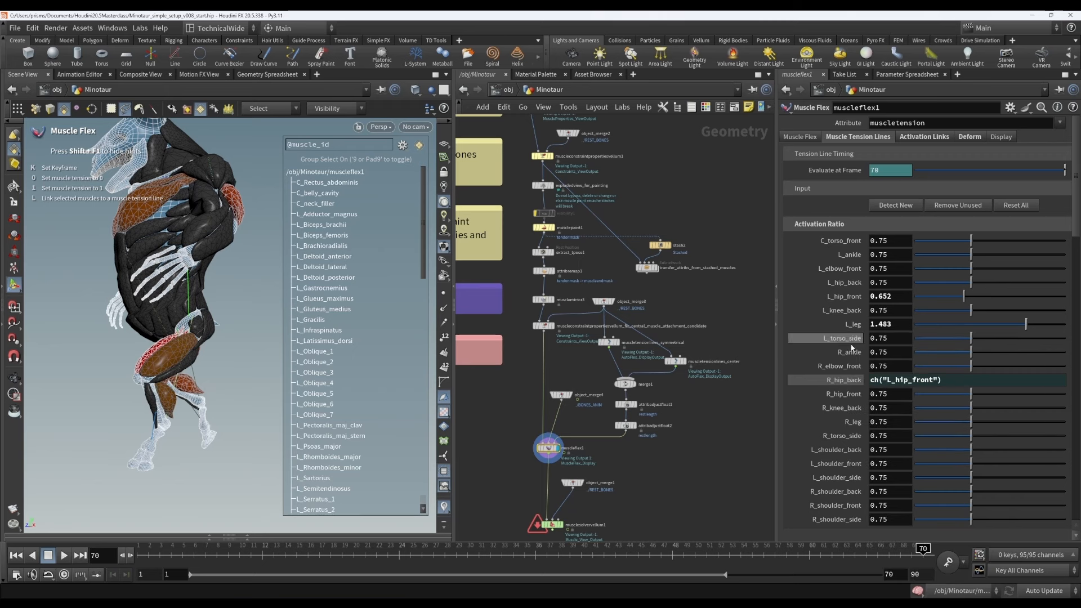
pyautogui.rightClick(853, 435)
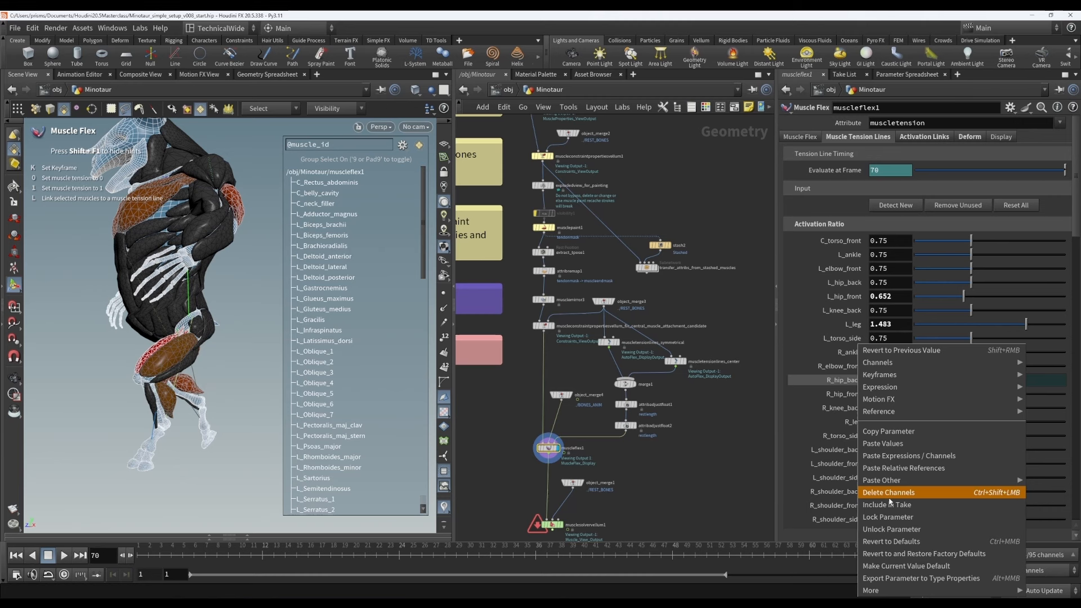
pyautogui.click(887, 468)
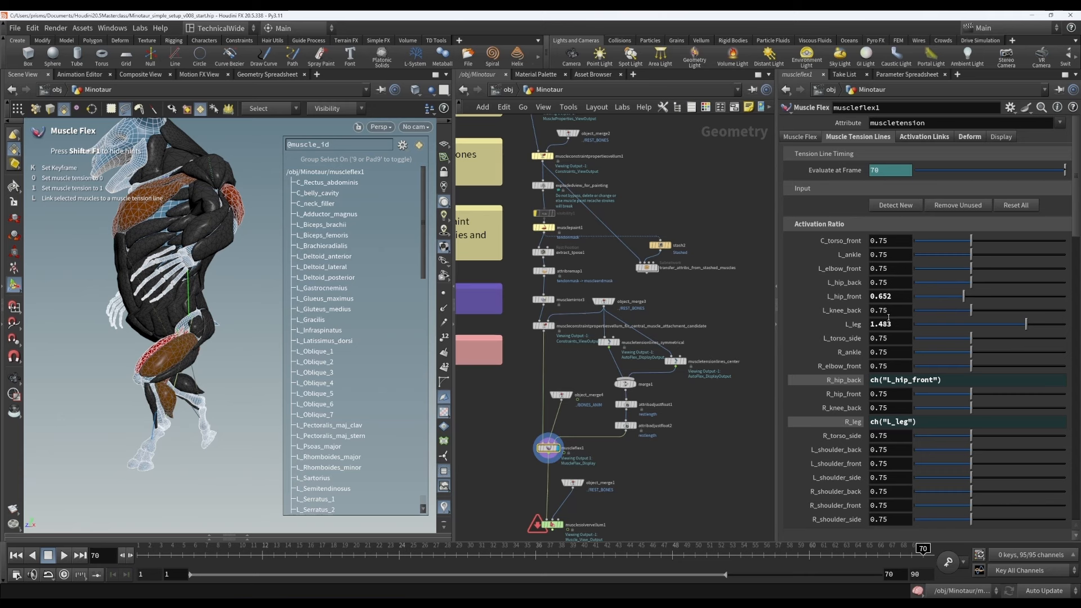
# Step: Scrub repeatedly through the animation up to frame 69 to examine how the Minotaur's leg muscles flex with the linked ratios
pyautogui.moveTo(228, 555); pyautogui.dragTo(924, 548)
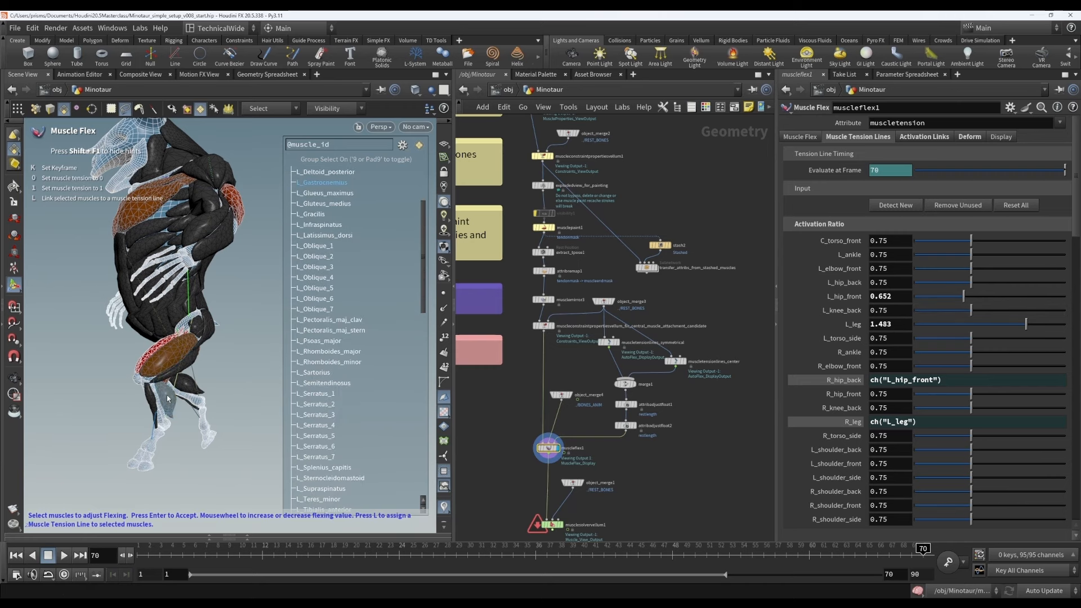
pyautogui.click(148, 552)
pyautogui.moveTo(148, 551); pyautogui.dragTo(515, 557)
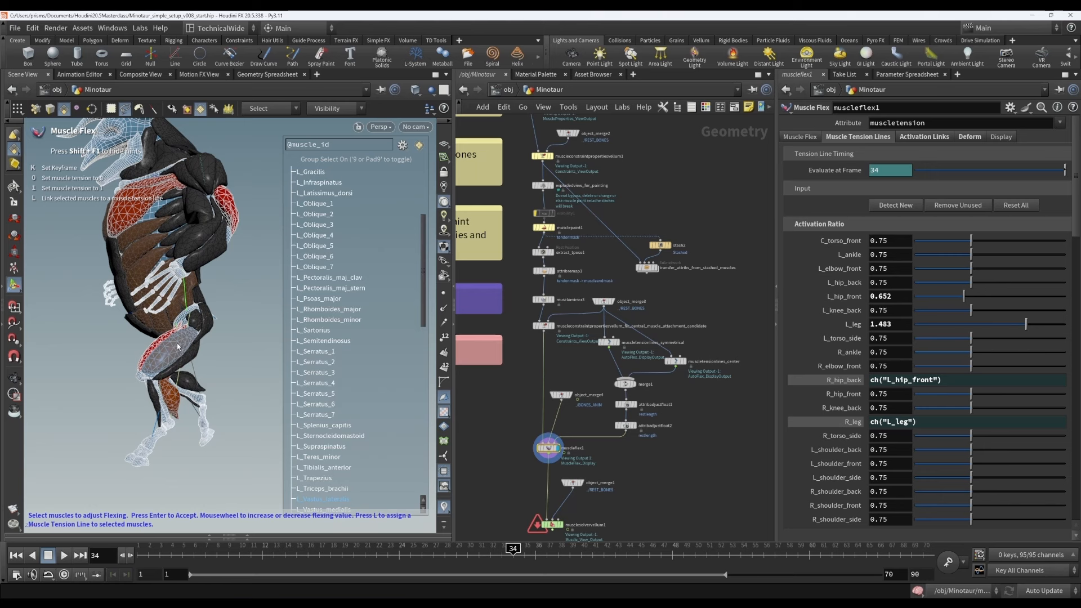
pyautogui.scroll(2, 355, 485)
pyautogui.click(137, 552)
pyautogui.moveTo(137, 552); pyautogui.dragTo(922, 537)
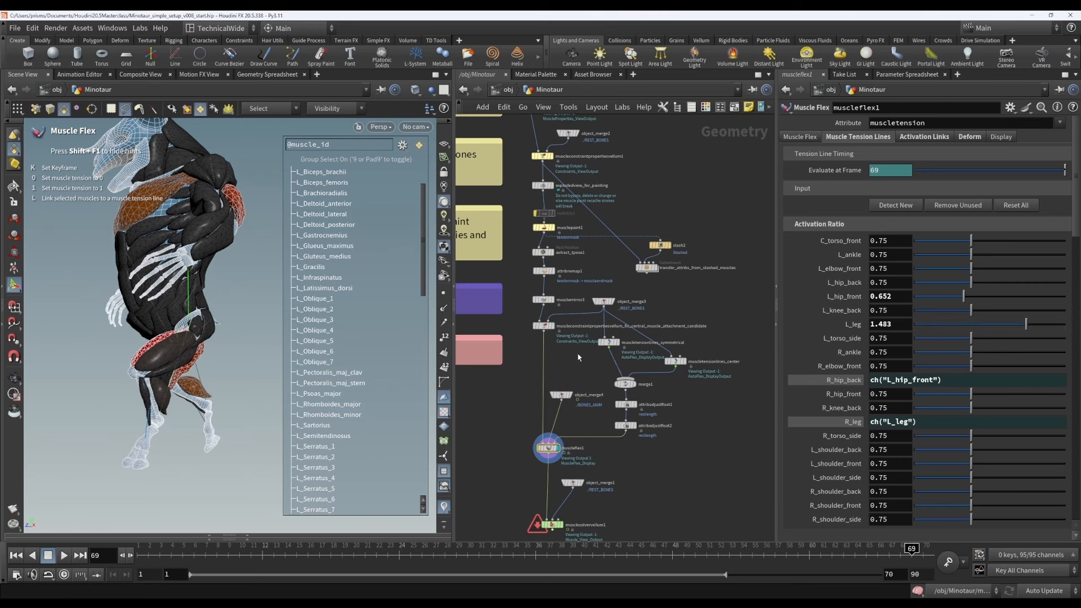
# Step: Display muscletensionlines_symmetrical with its lines framed to examine their placement, and reopen muscleflex1's activation ratios
pyautogui.click(610, 344)
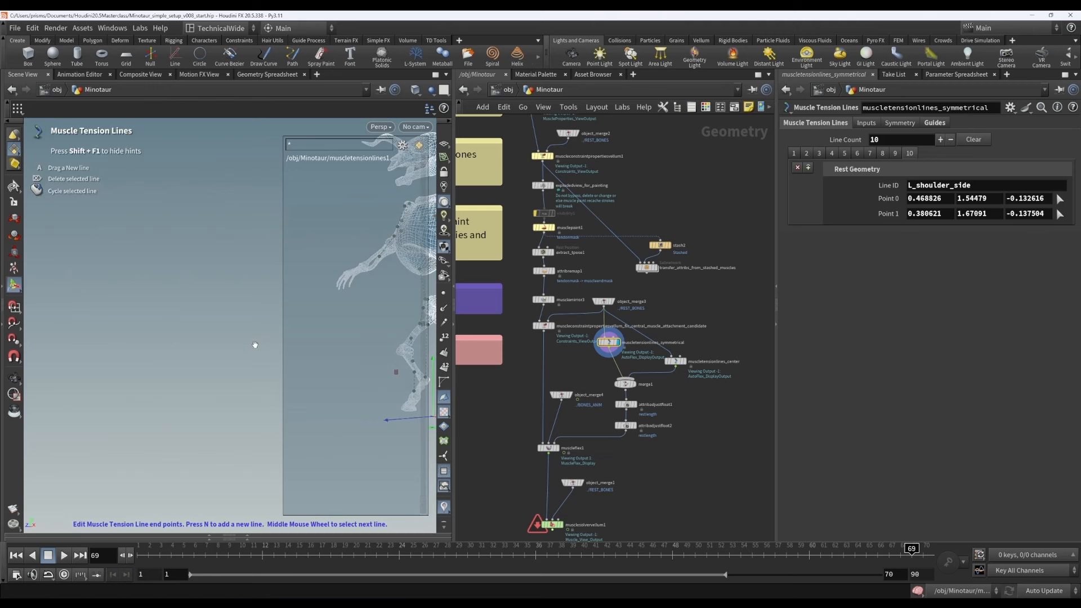
pyautogui.press('h')
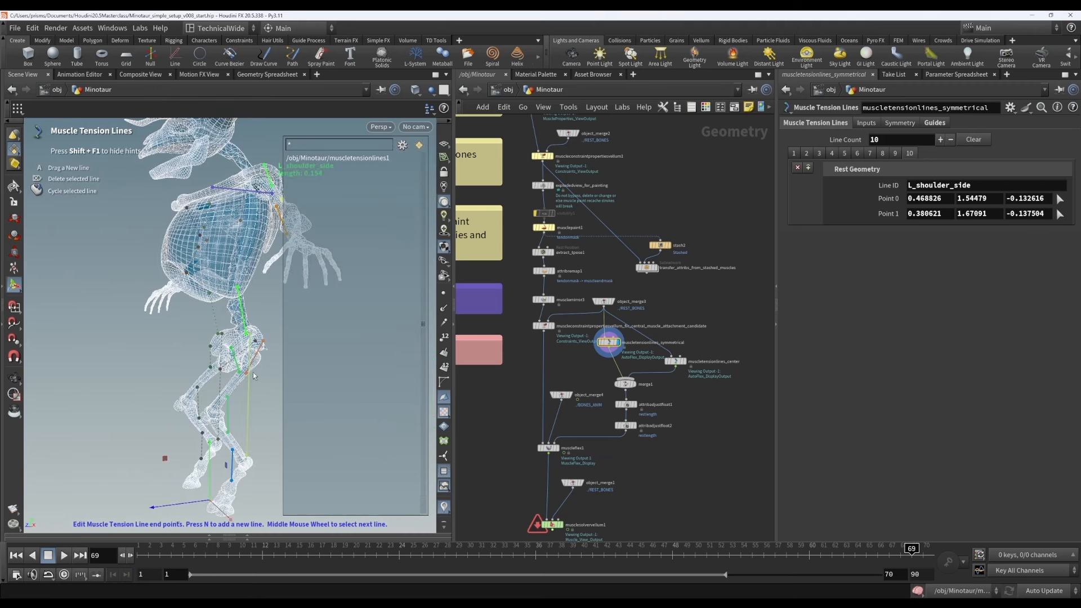
pyautogui.click(548, 449)
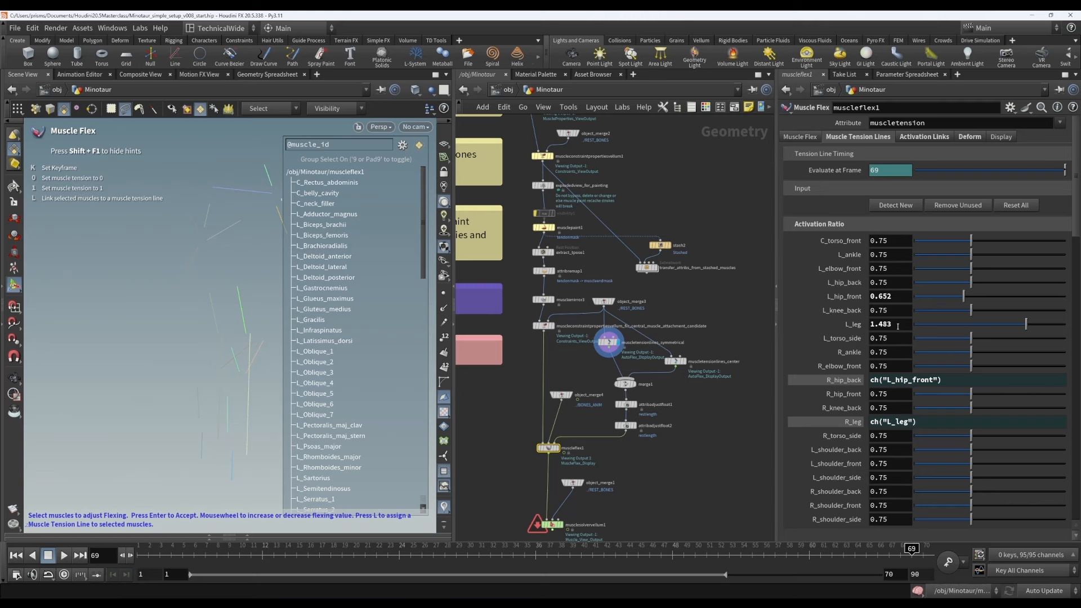